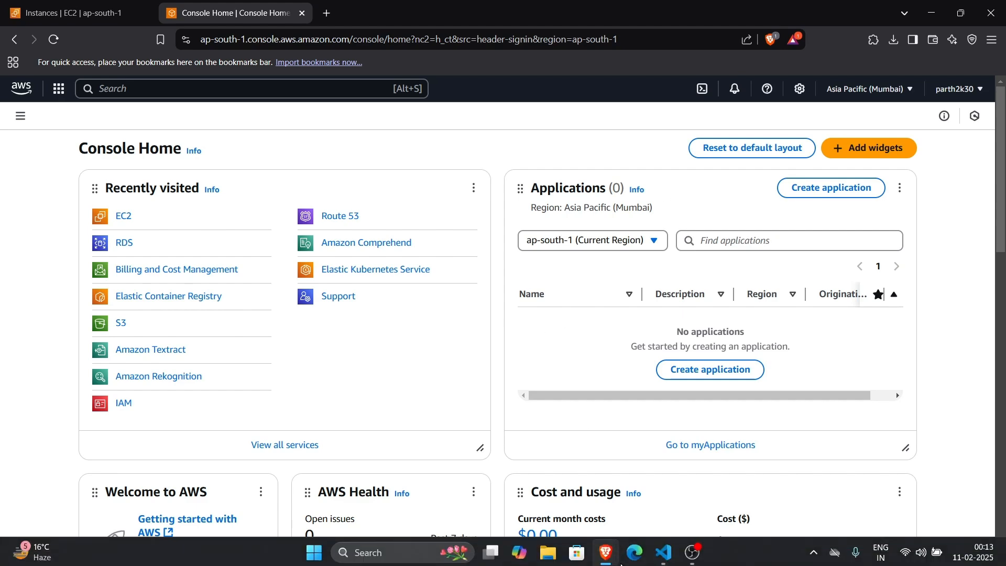
- Switch to Visual Studio Code and look through the nested django_app project folders inside the Docker folder
left_click(663, 555)
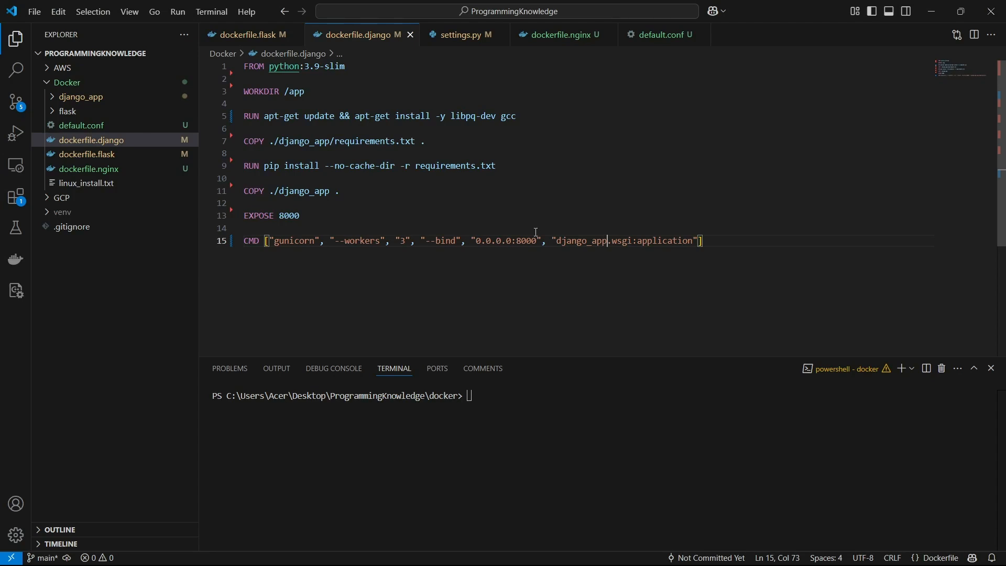
left_click(153, 98)
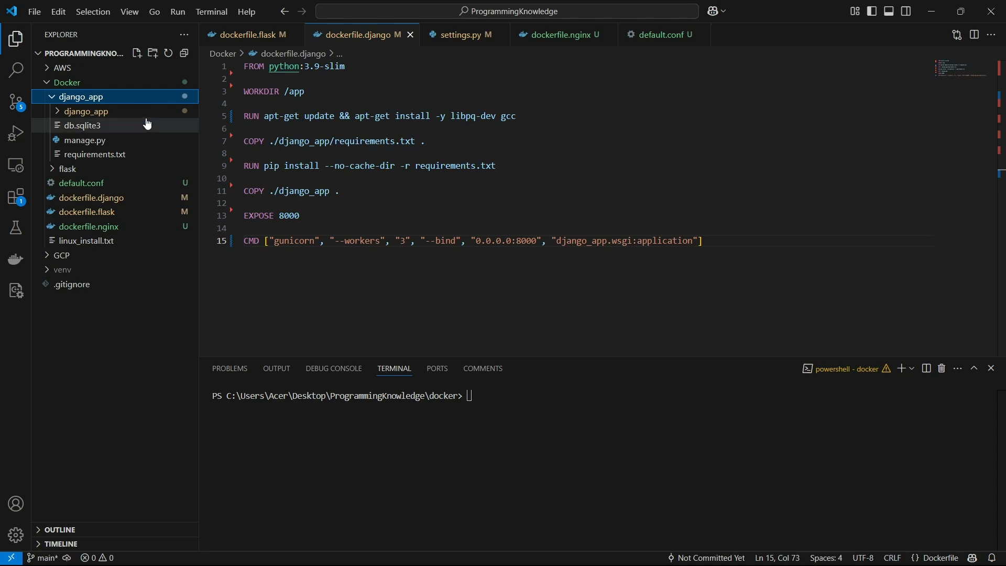
left_click(146, 117)
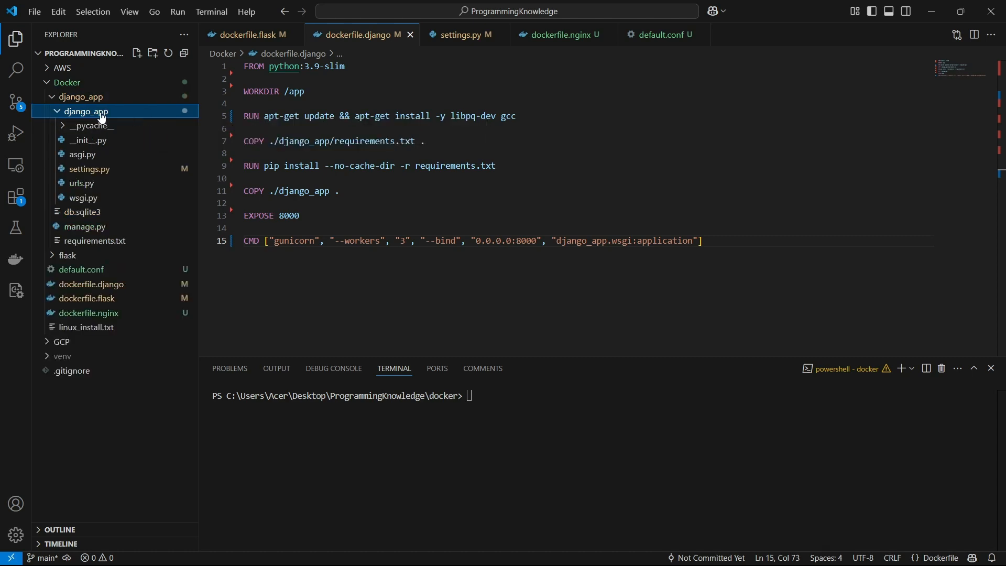
left_click(102, 119)
left_click(96, 98)
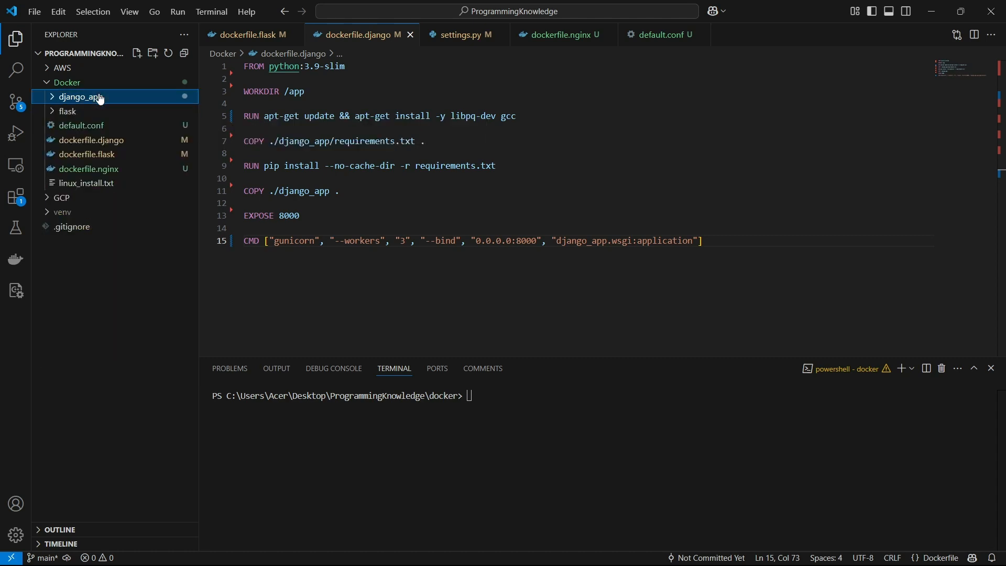
- Open dockerfile.django and review its instructions for copying requirements, installing dependencies and copying the Django app
left_click(111, 141)
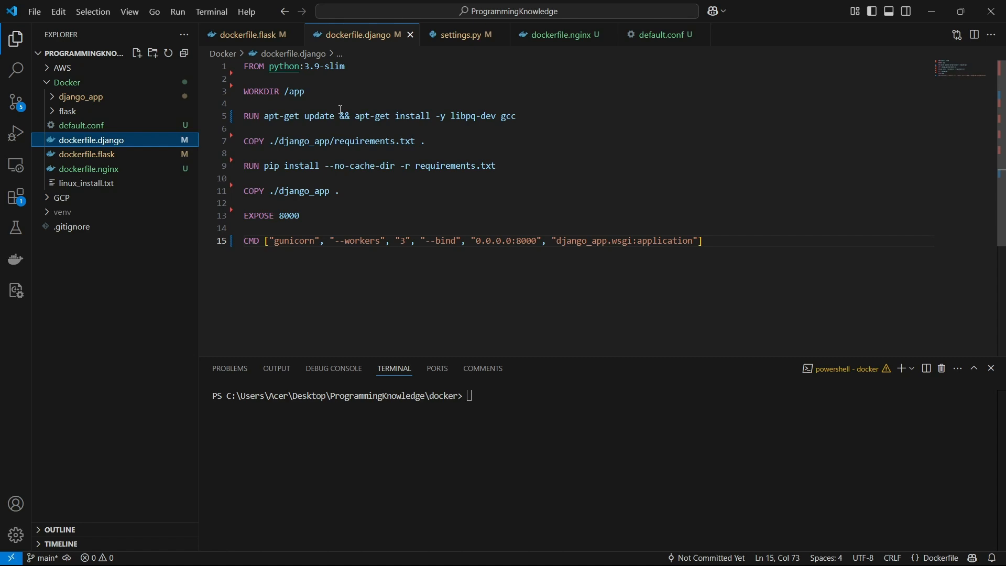
left_click(449, 141)
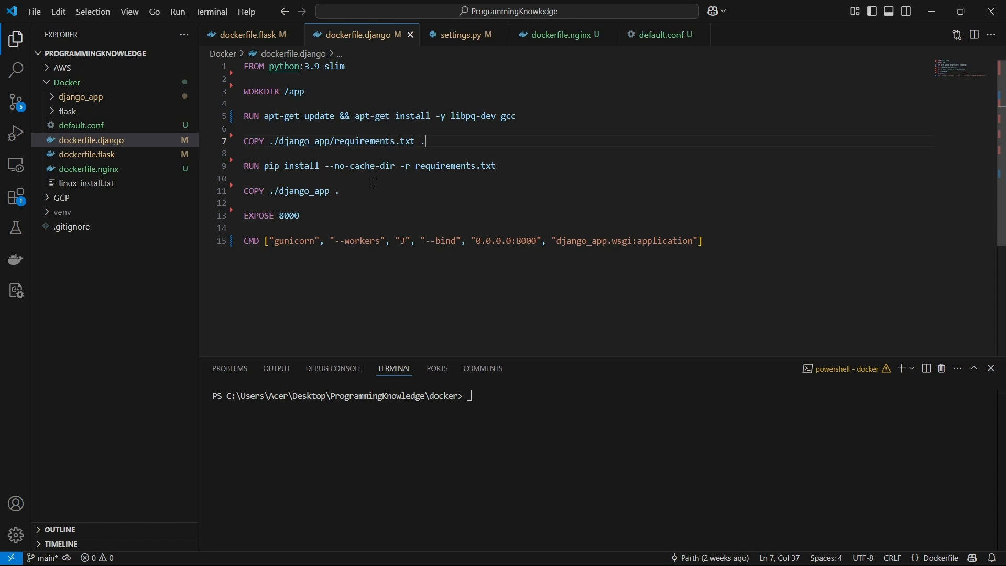
left_click(351, 196)
left_click(319, 178)
left_click(320, 205)
left_click(346, 99)
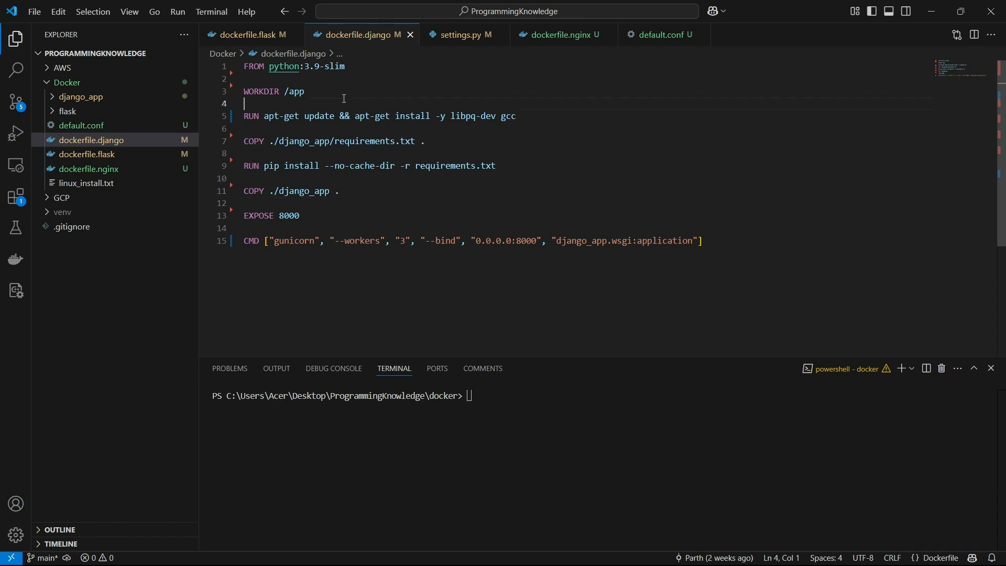
type("ENV")
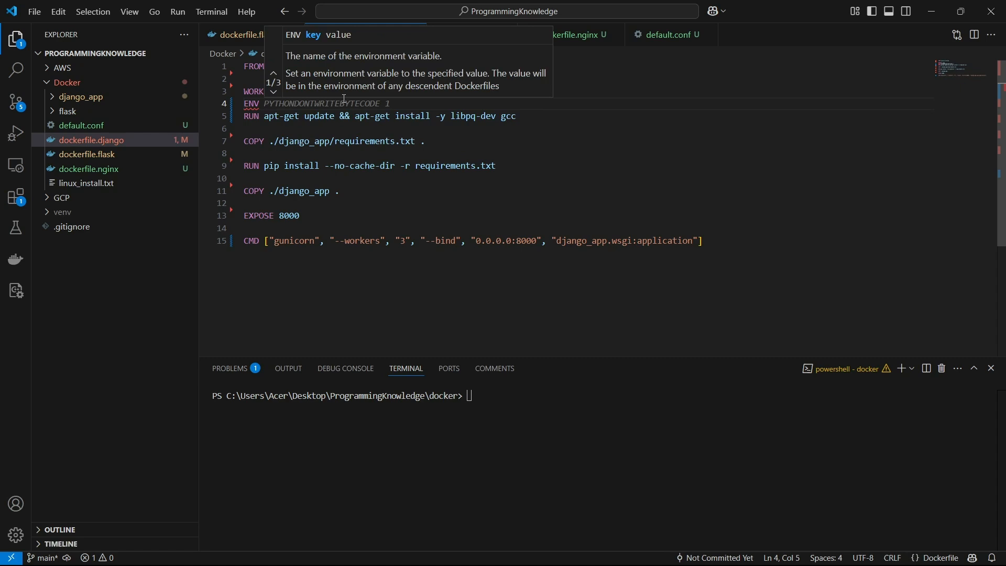
key("BackSpace")
key("BackSpace")
key("BackSpace")
key("BackSpace")
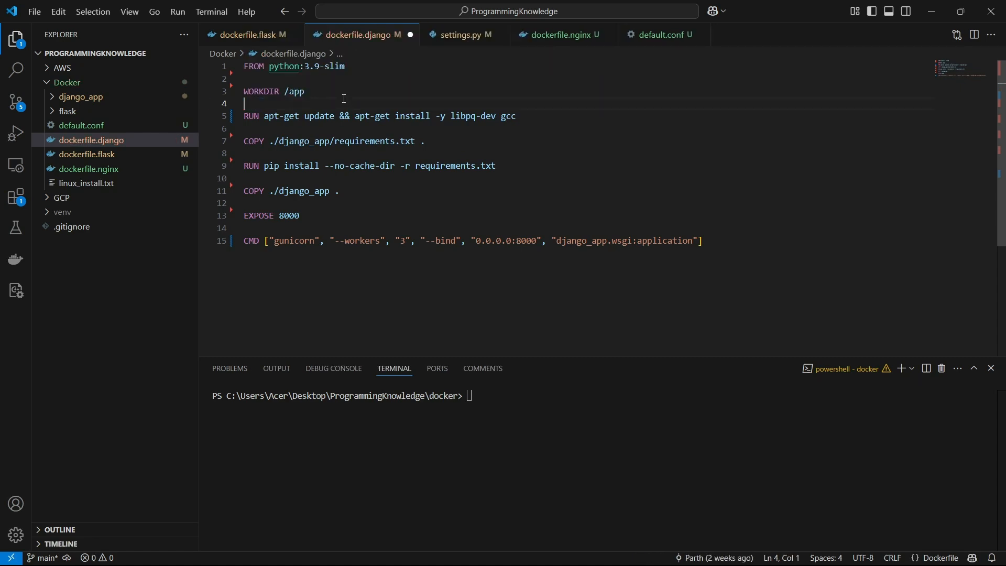
key("ctrl+s")
- Run a Docker build from the current docker folder using dockerfile.django, tagging the image django
left_click(463, 446)
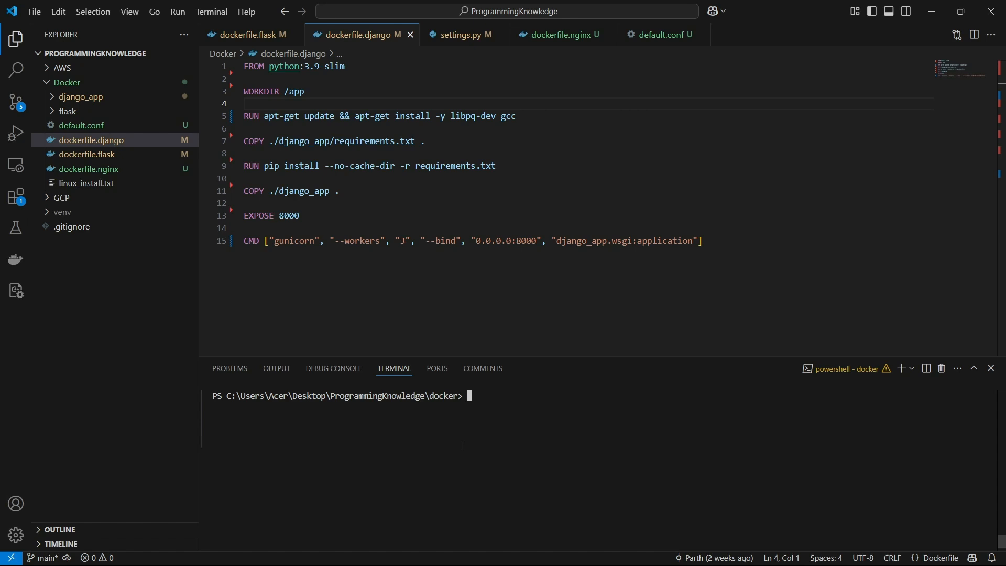
type("docke")
key("BackSpace")
key("BackSpace")
key("BackSpace")
key("BackSpace")
key("BackSpace")
type("docker")
type("build -t django")
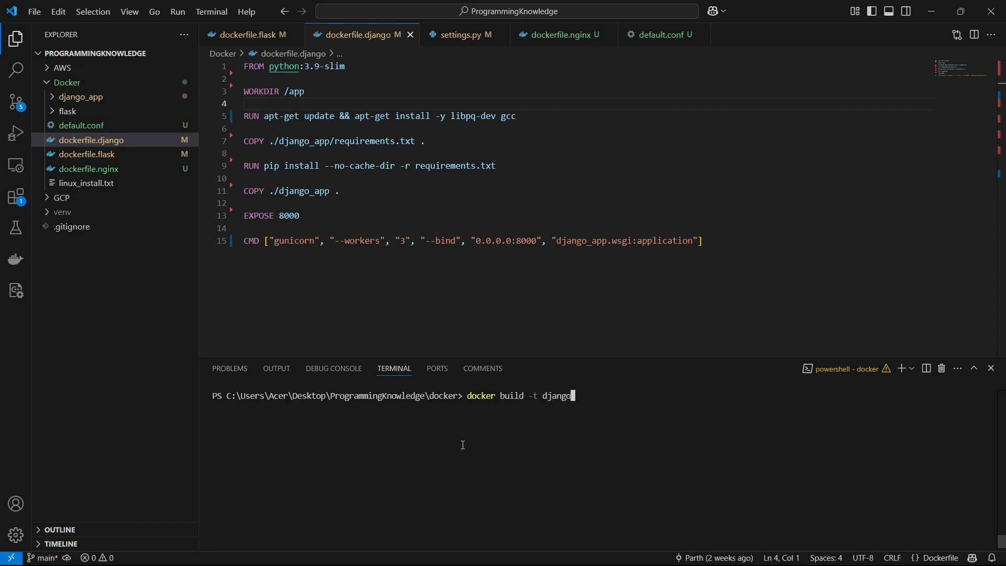
type(" -f docker ")
type("ile.django .")
key("Return")
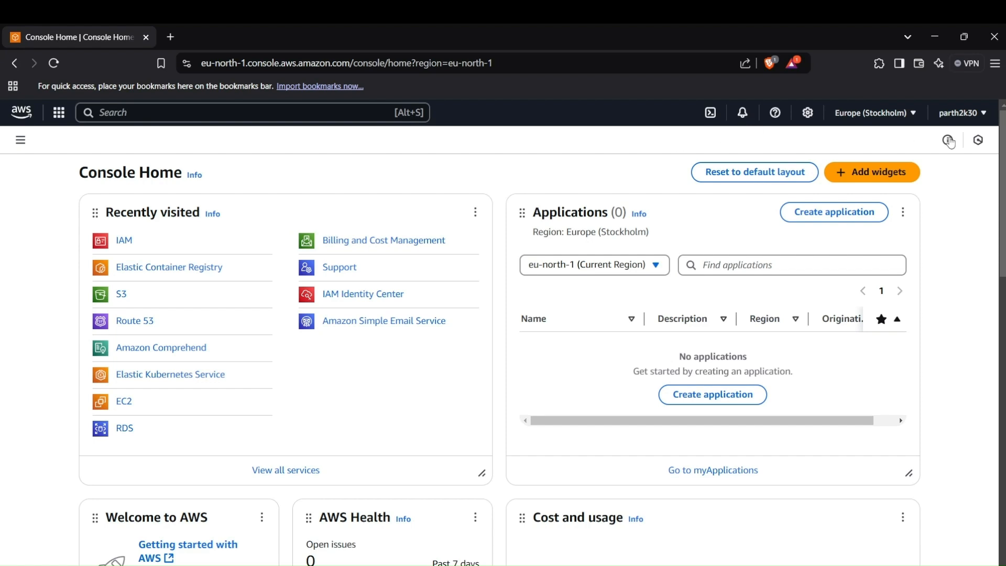
- Open the AWS account's security credentials page and go to its access keys section
left_click(957, 114)
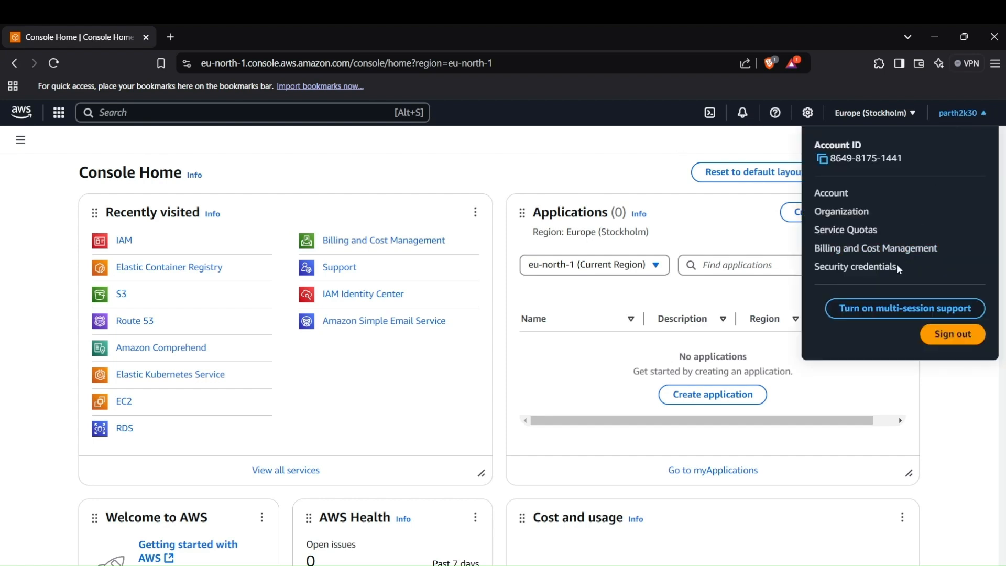
left_click(870, 266)
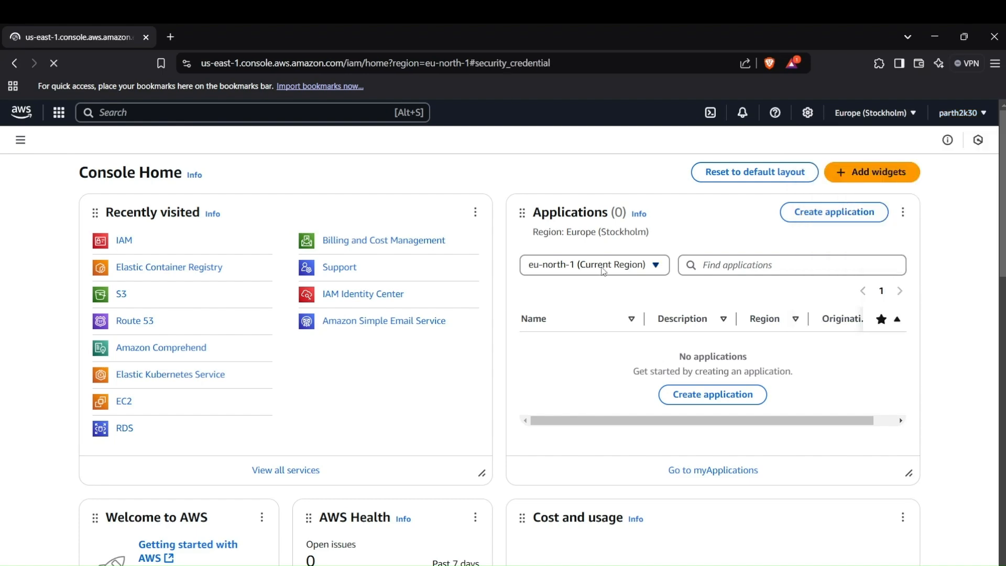
scroll(559, 290, "down", 3)
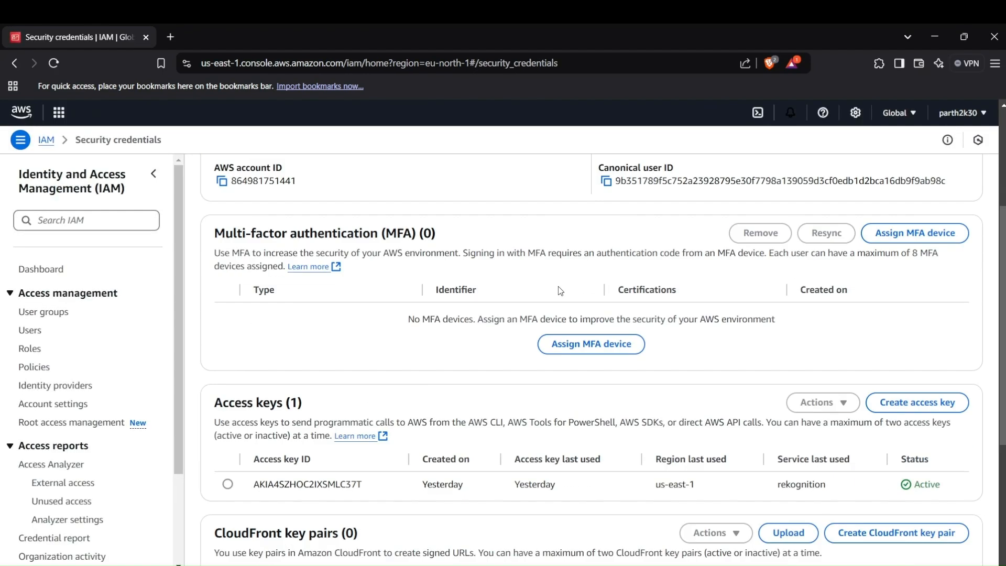
scroll(560, 291, "down", 4)
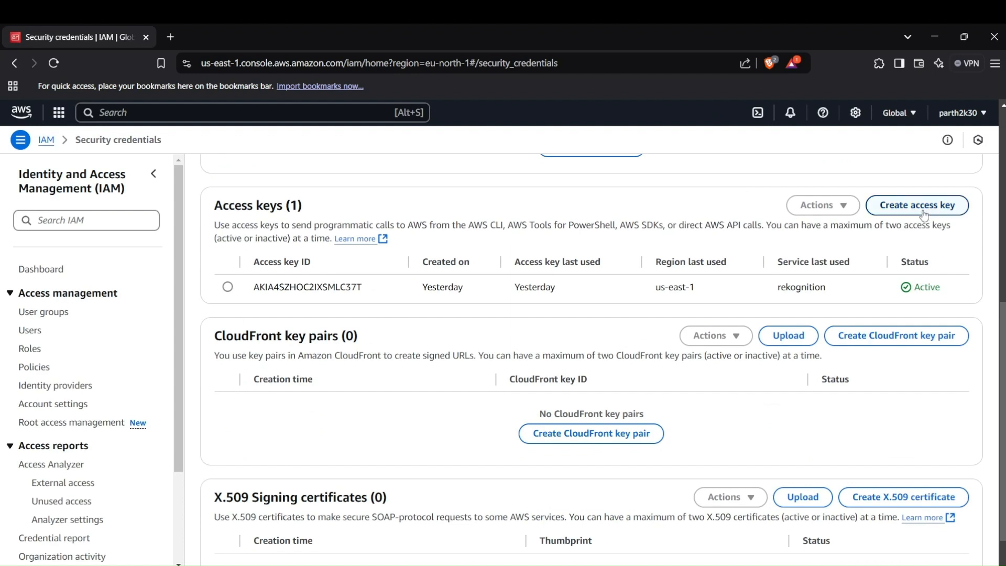
- Create a root user access key, acknowledging that it is not a best practice, and highlight the access key ID
left_click(924, 210)
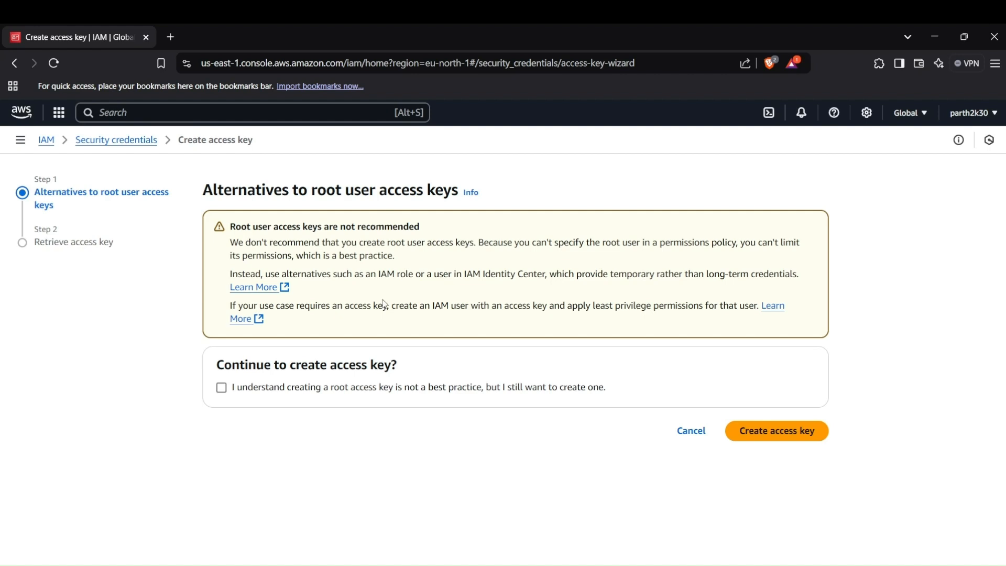
left_click(222, 389)
left_click(785, 430)
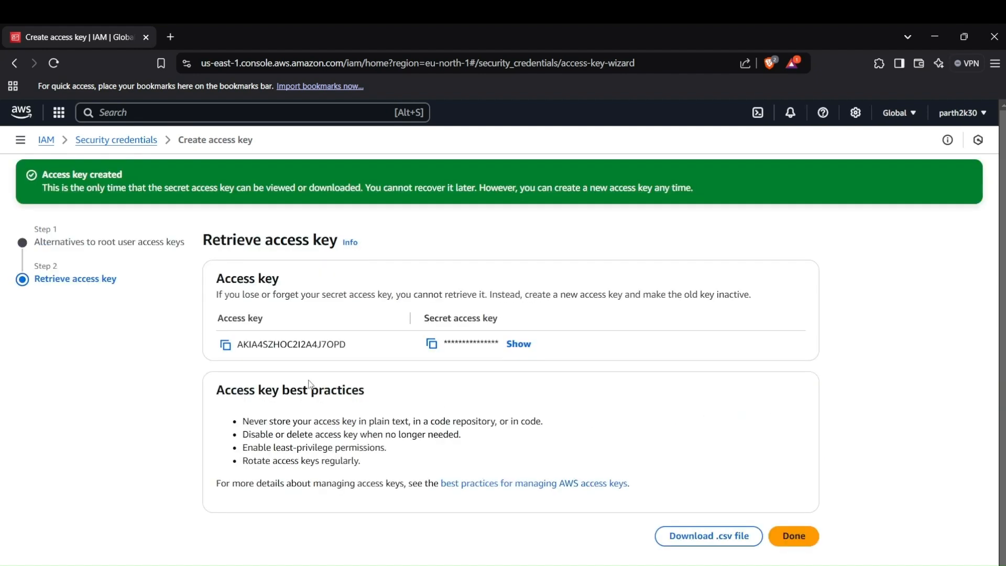
double_click(280, 343)
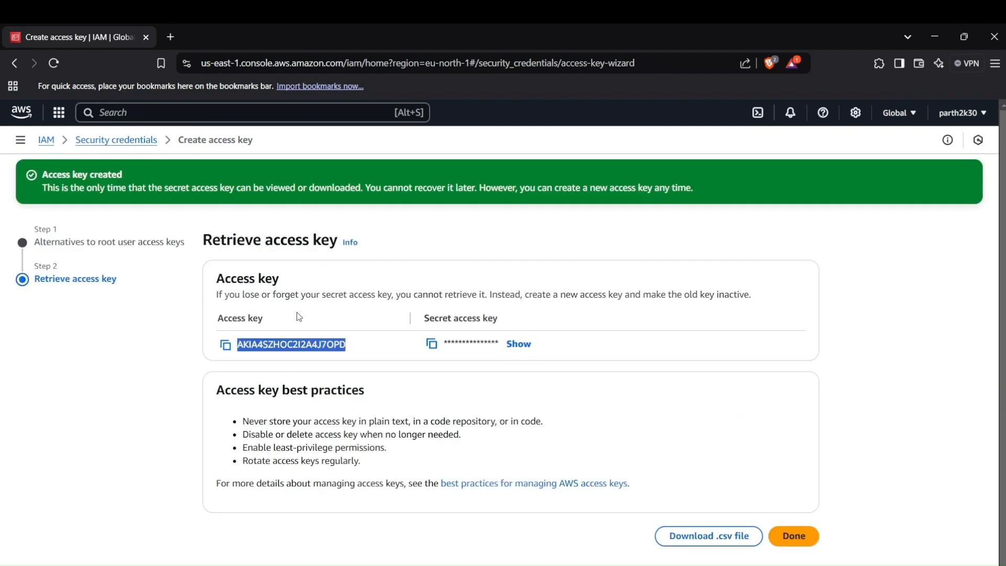
left_click(295, 343)
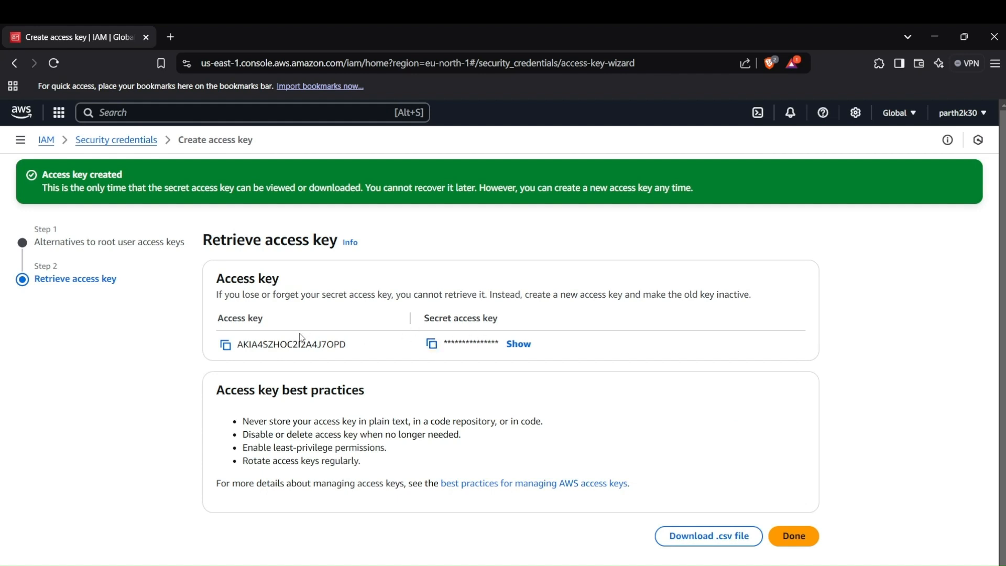
- Search the web for "aws cli install" in a new tab and open the AWS documentation's installation guide
left_click(171, 38)
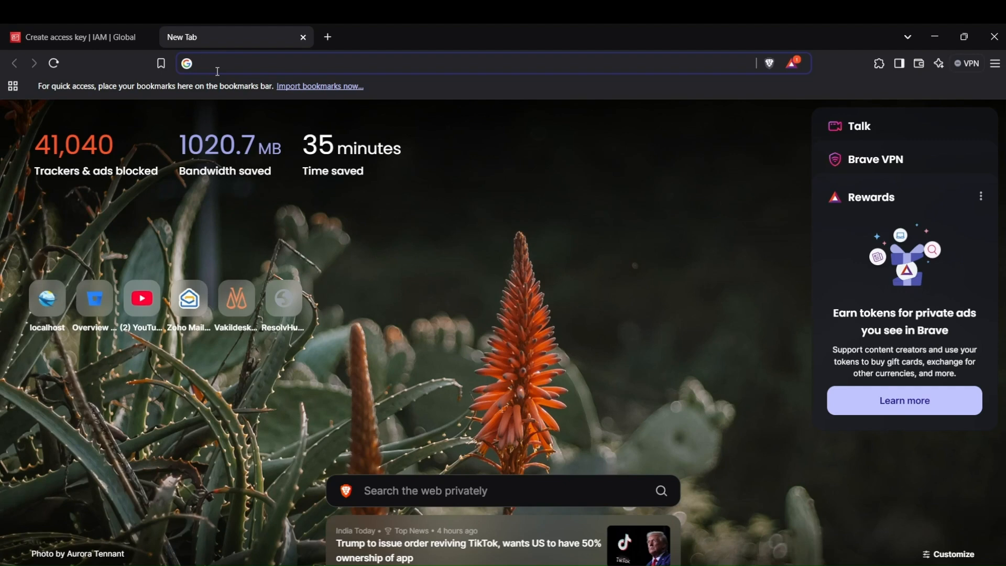
type("aws")
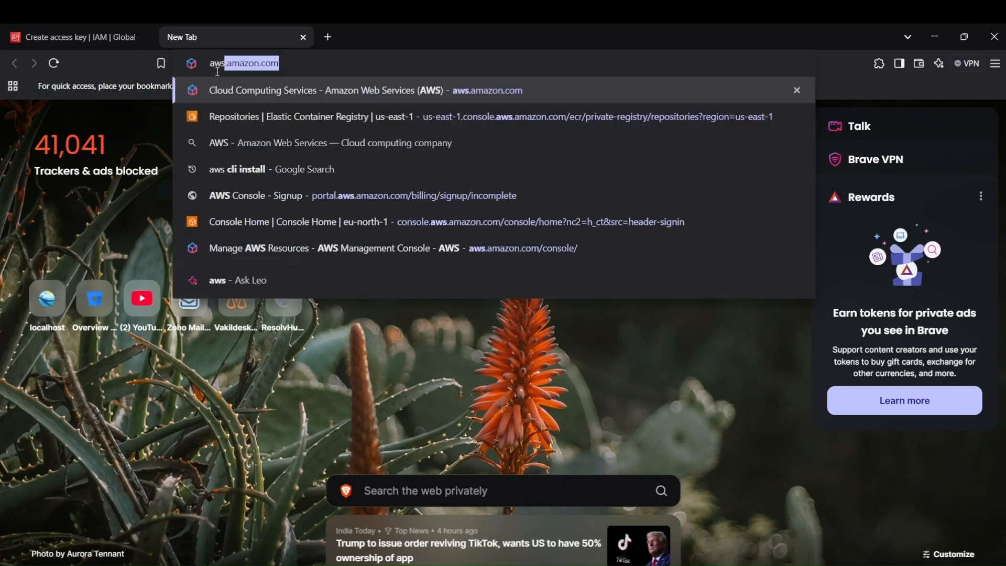
type(" cli install")
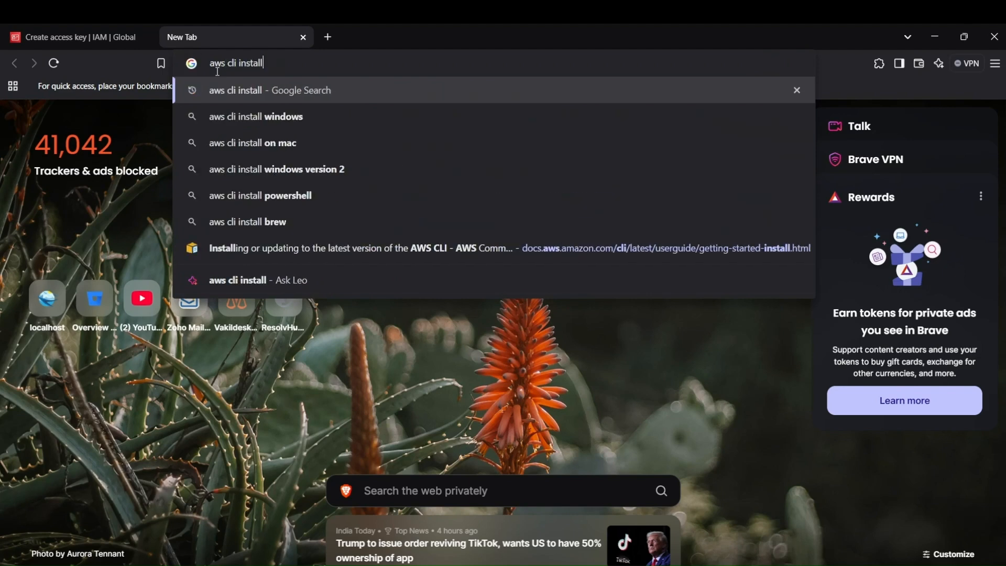
key("Return")
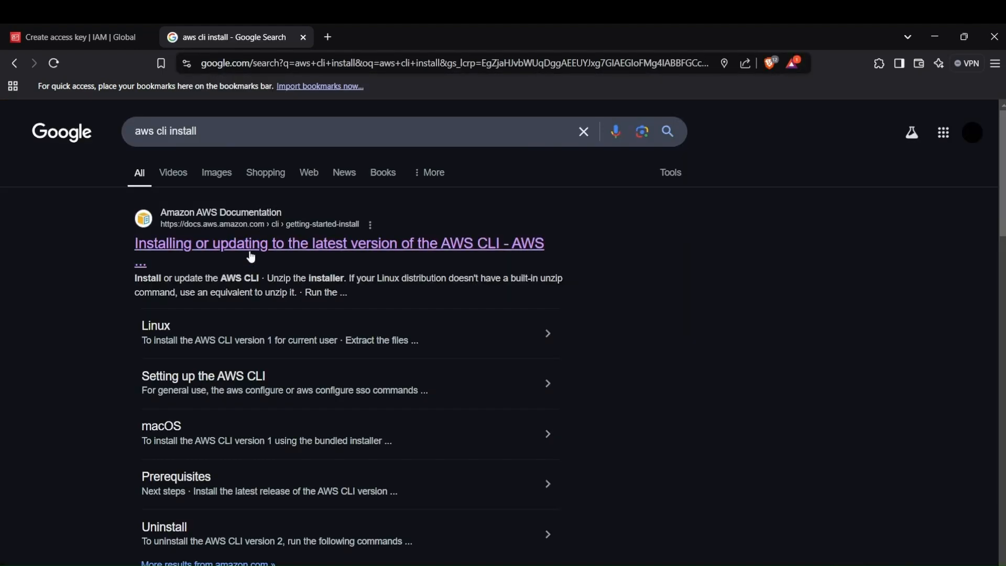
left_click(247, 248)
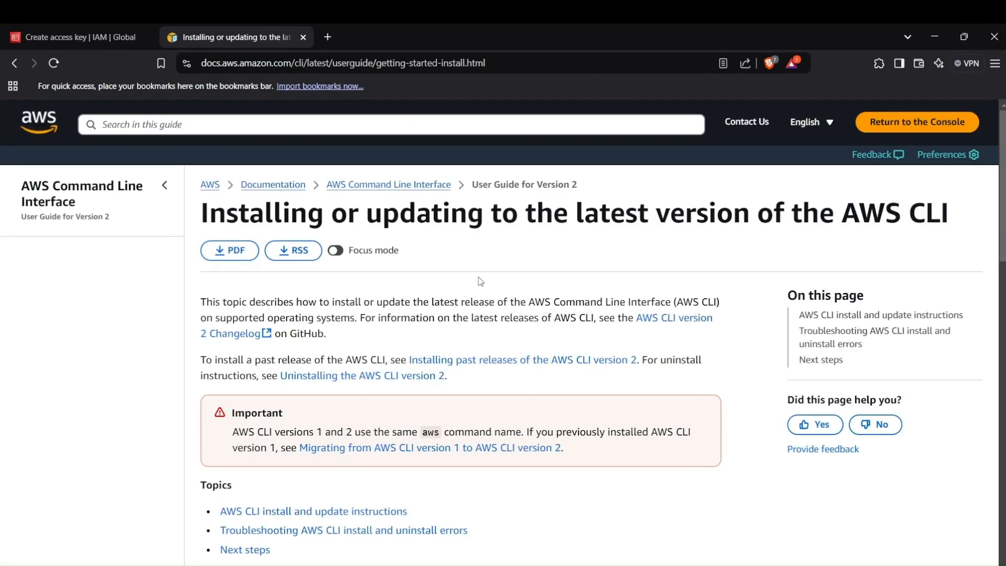
- Expand the Windows section of the AWS CLI guide and read its installation and version check instructions
scroll(480, 282, "down", 4)
scroll(480, 281, "down", 4)
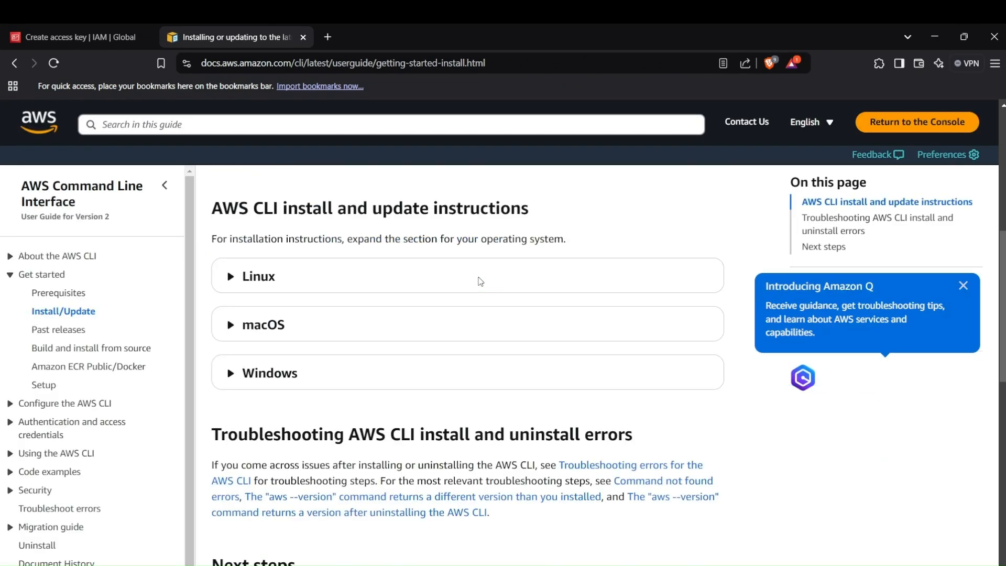
left_click(262, 376)
scroll(476, 344, "down", 4)
scroll(475, 346, "down", 4)
scroll(472, 349, "up", 4)
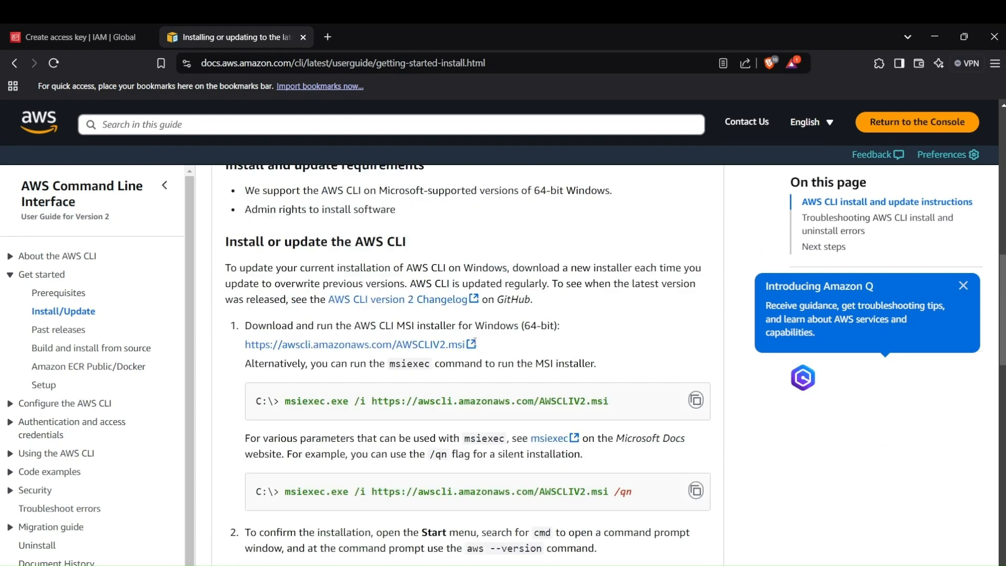
scroll(445, 367, "down", 10)
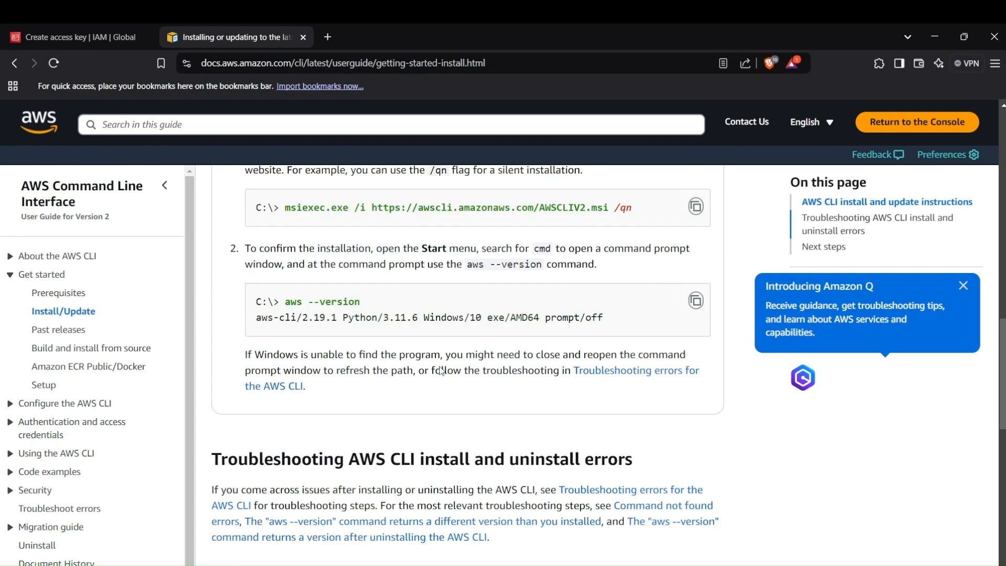
scroll(440, 367, "up", 10)
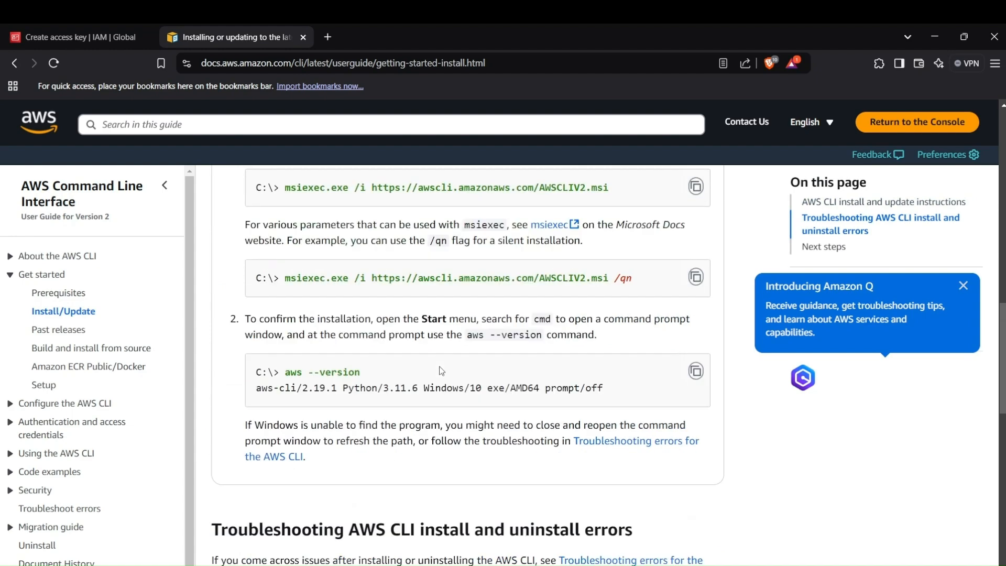
- Save the AWS CLI MSI installer for Windows to the Desktop, launch it and proceed past the setup wizard's welcome page
left_click(431, 397)
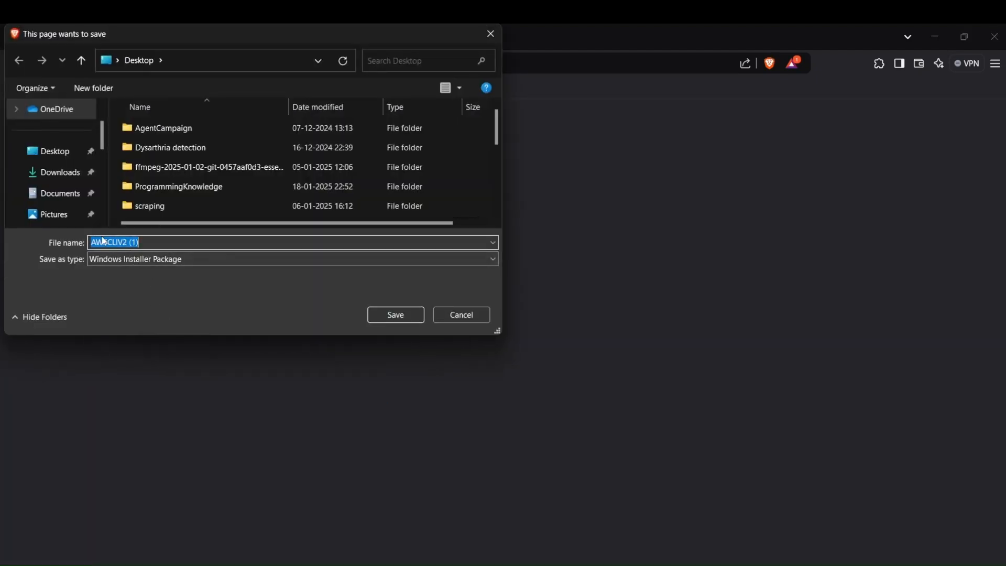
left_click(378, 311)
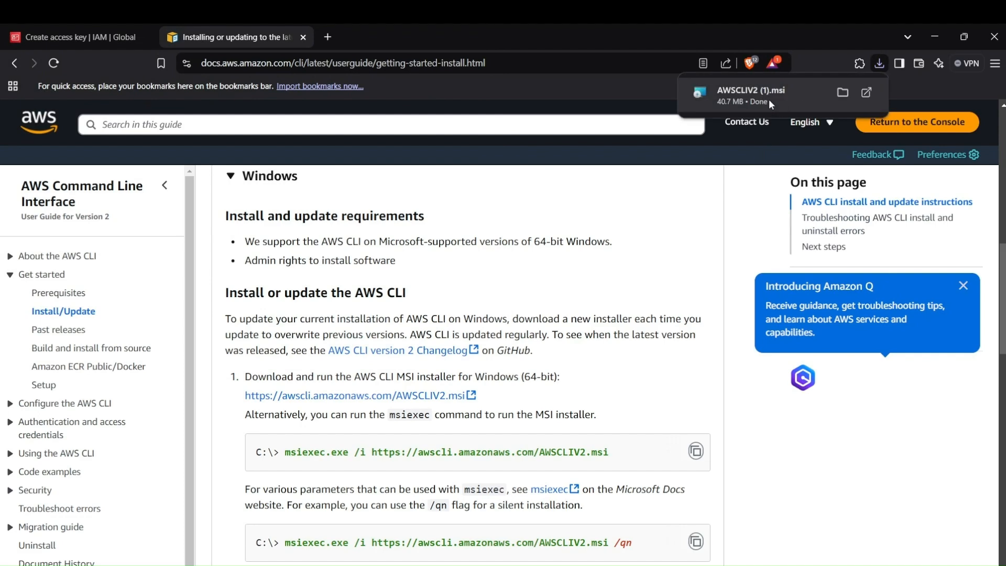
left_click(769, 99)
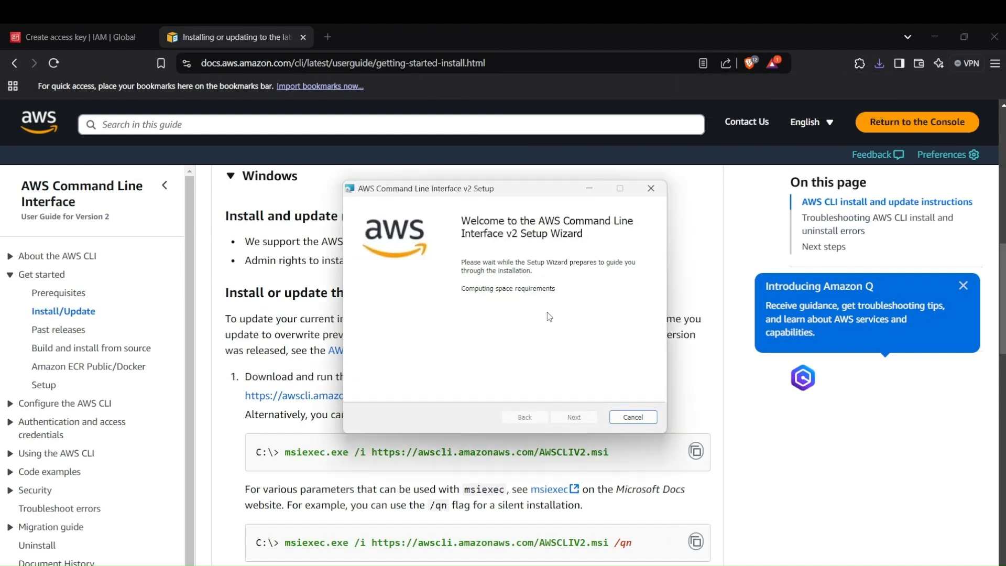
left_click(573, 416)
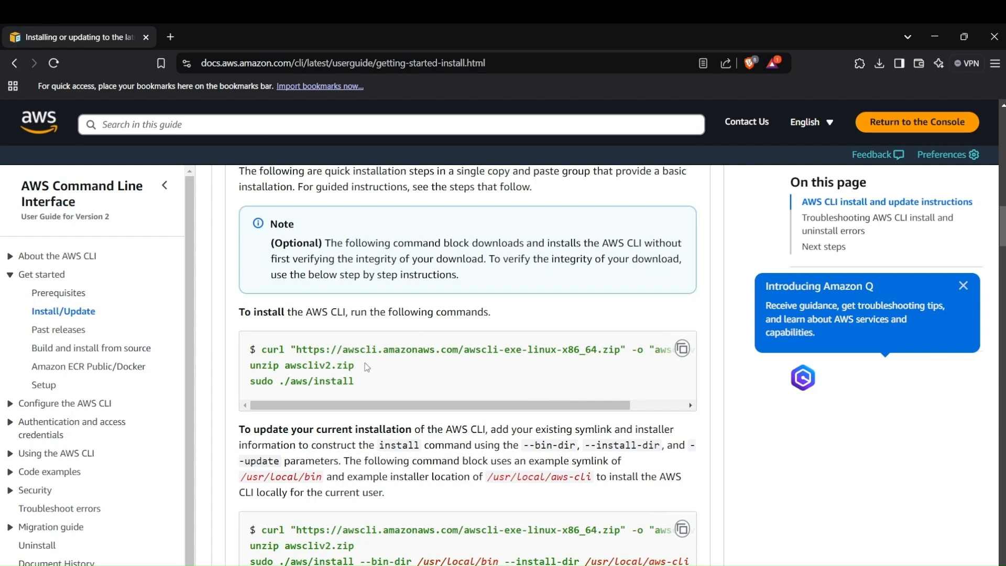
- Examine the Linux installation commands for the AWS CLI, highlighting the curl, unzip and sudo ./aws/install lines
triple_click(407, 355)
left_click(303, 367)
triple_click(303, 367)
left_click(315, 387)
double_click(315, 387)
double_click(287, 381)
scroll(393, 390, "down", 15)
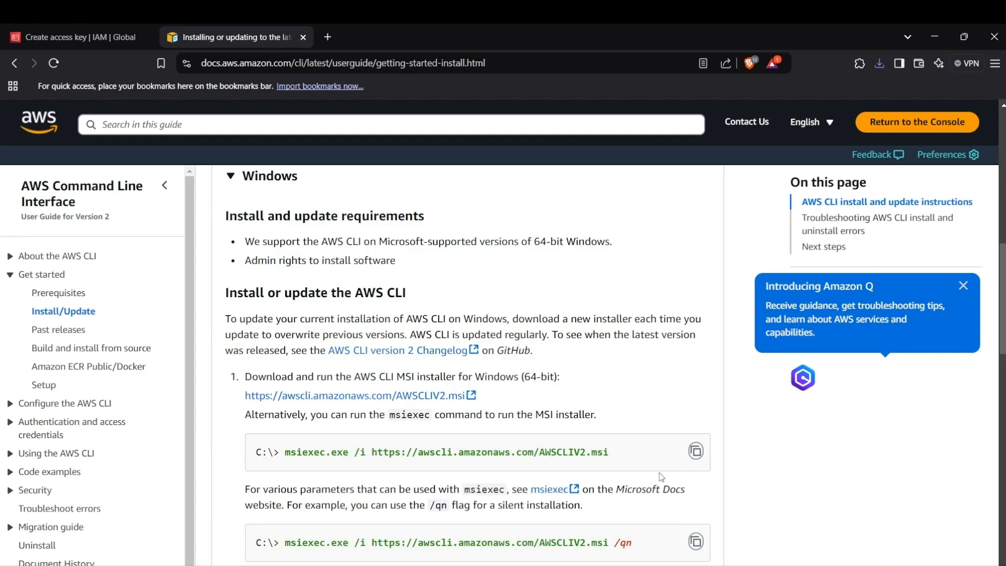
- Switch to the Visual Studio Code terminal and check the installed AWS CLI version with aws --version
mouse_move(651, 564)
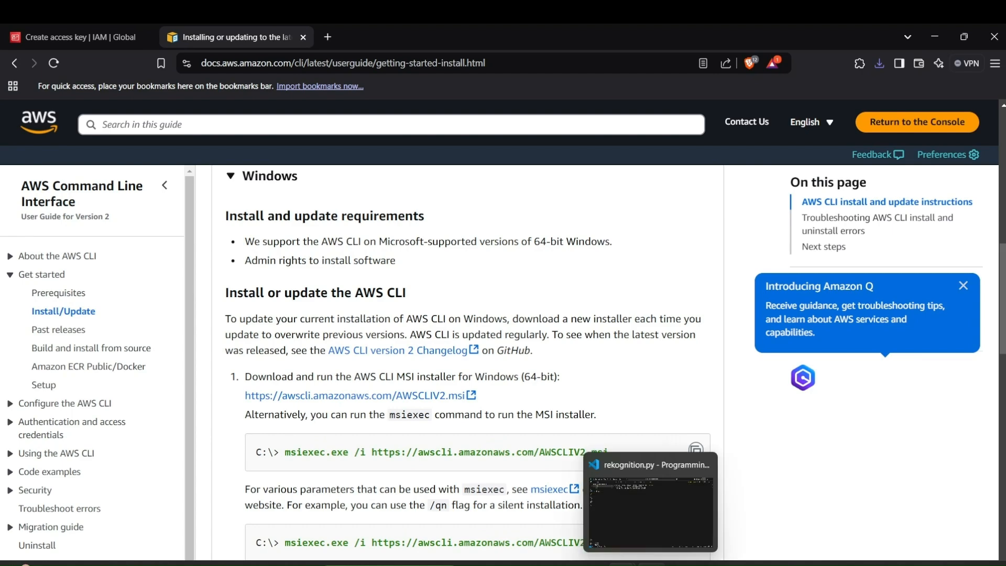
left_click(652, 511)
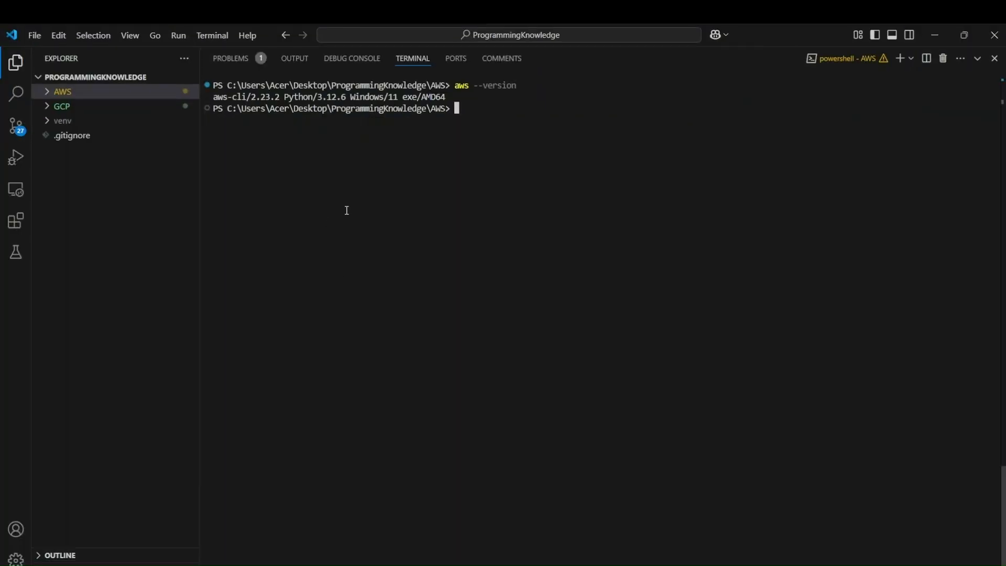
type("aws --version")
key("Return")
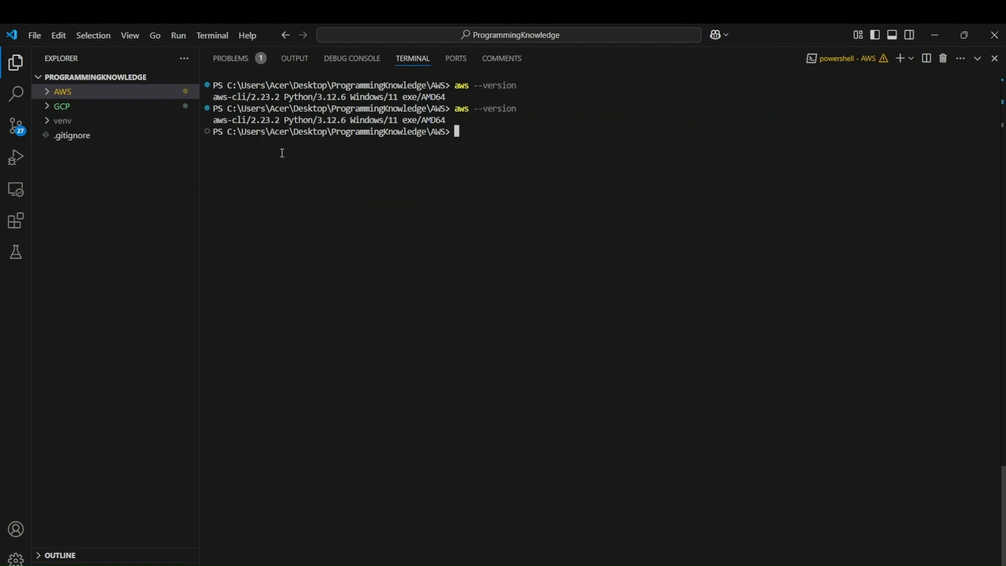
left_click_drag(248, 130, 283, 121)
left_click(283, 121)
- Run aws configure, keeping the stored access key ID, secret access key, default region and output format
type("aws configure")
key("Return")
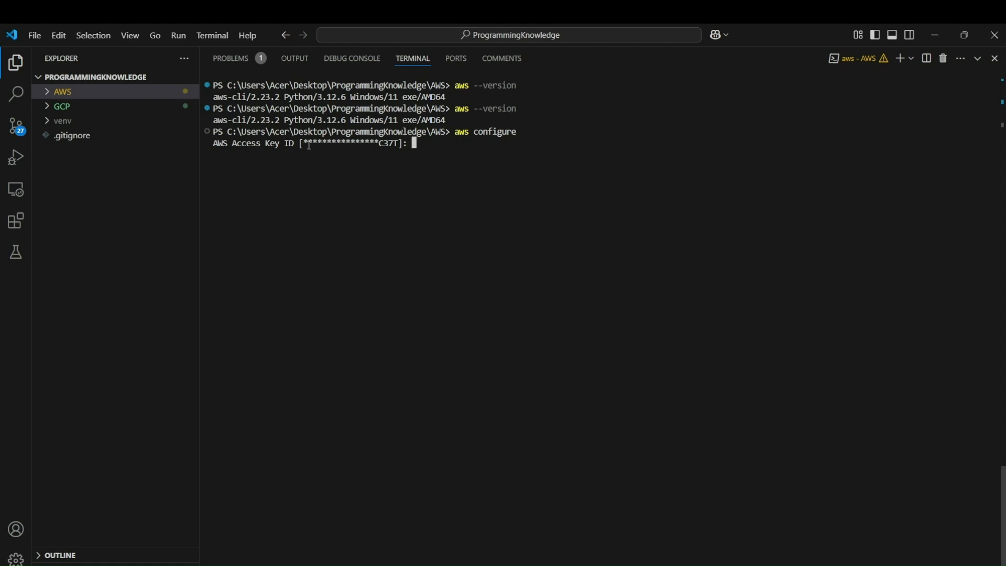
left_click_drag(304, 144, 399, 146)
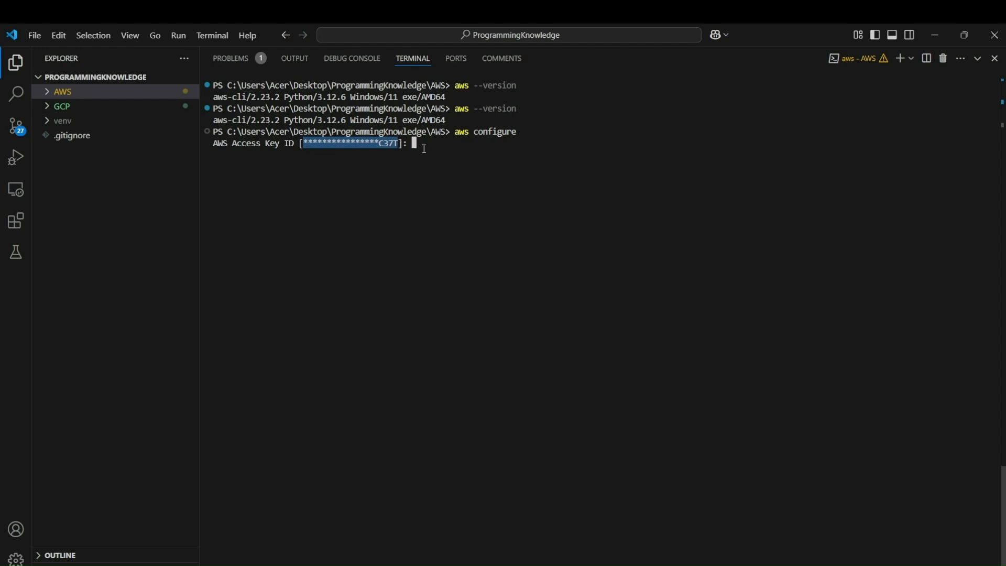
left_click(424, 148)
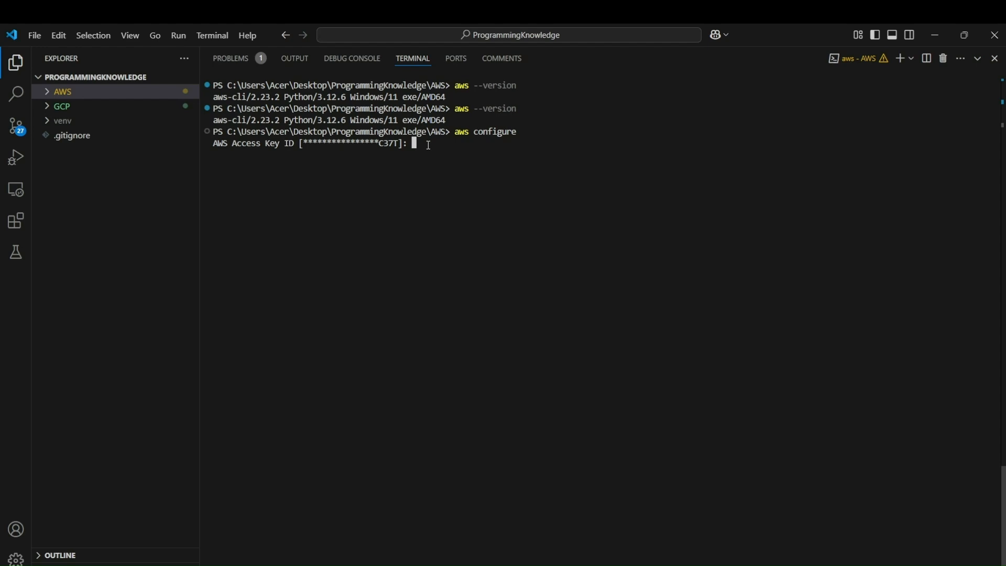
key("Return")
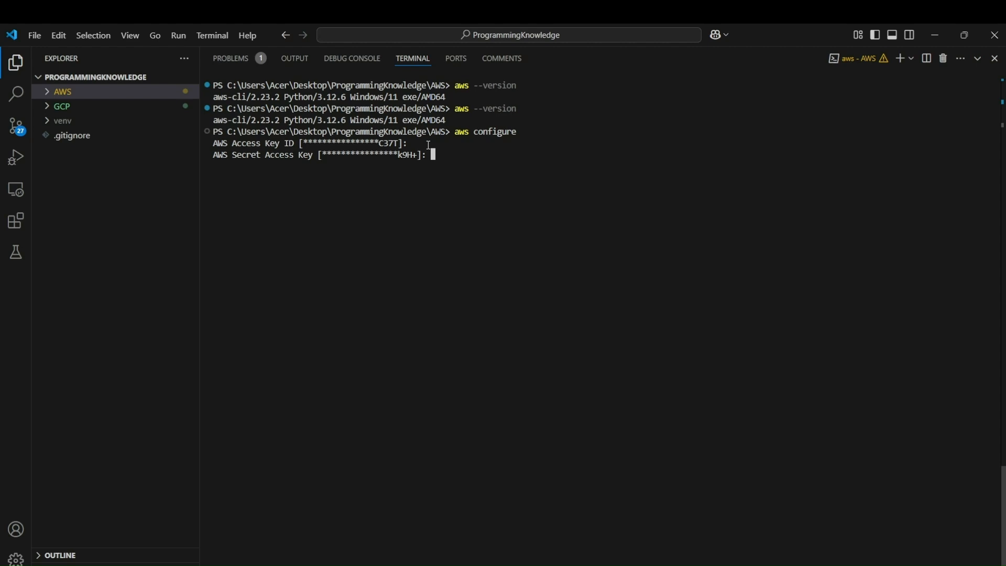
key("Return")
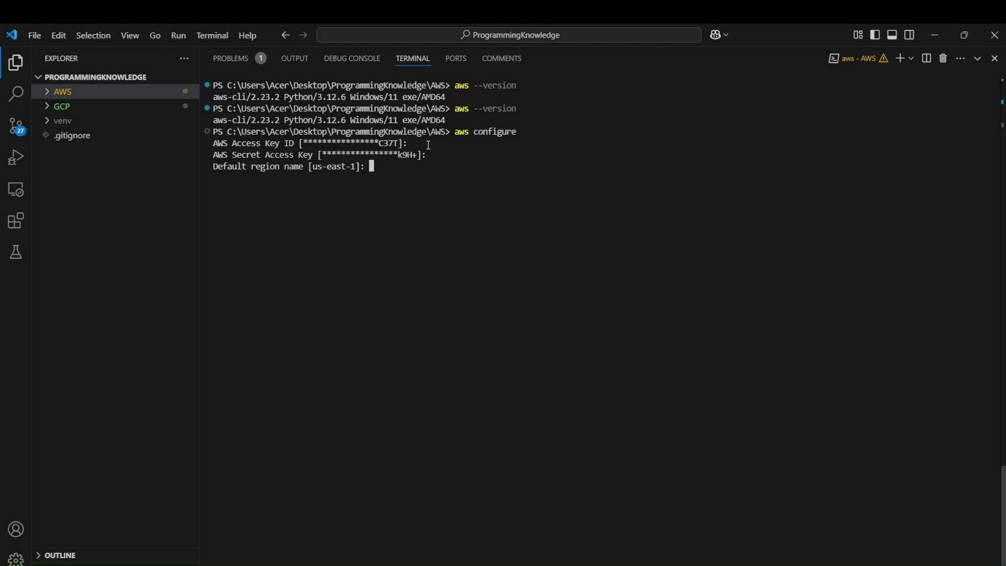
key("Return")
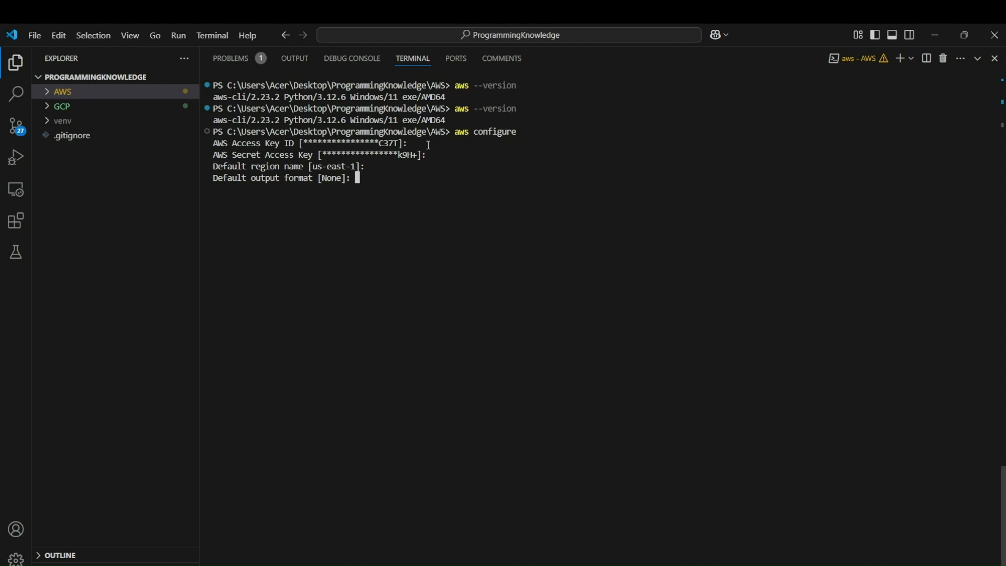
key("Return")
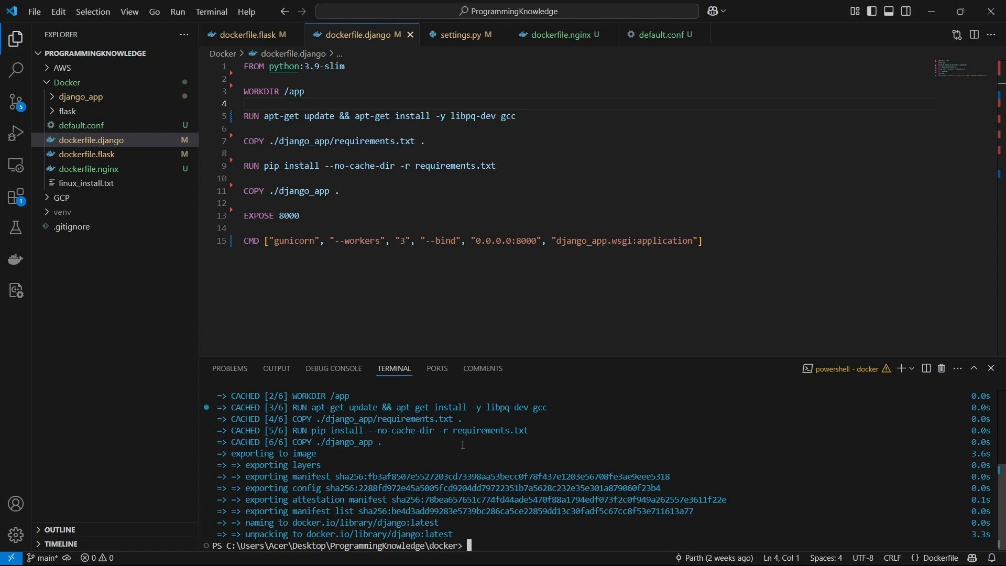
- Switch to the AWS console in Brave, open Elastic Container Registry and look through its overview page
mouse_move(606, 550)
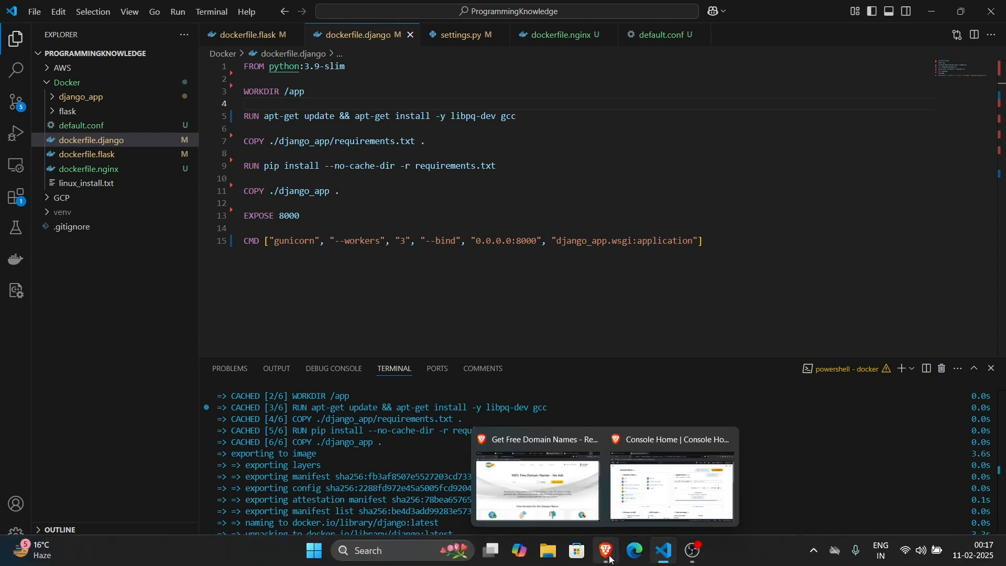
left_click(623, 508)
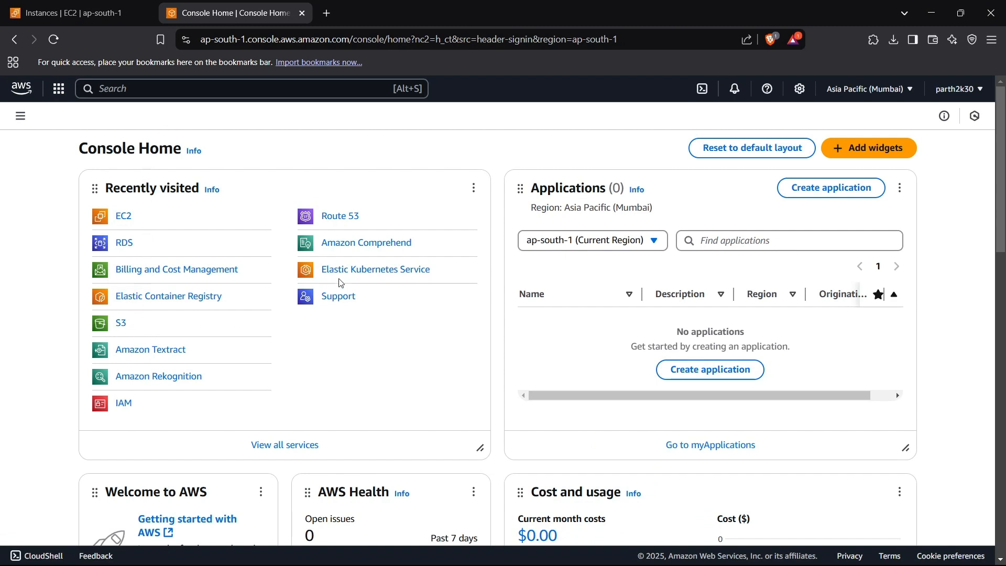
left_click(142, 303)
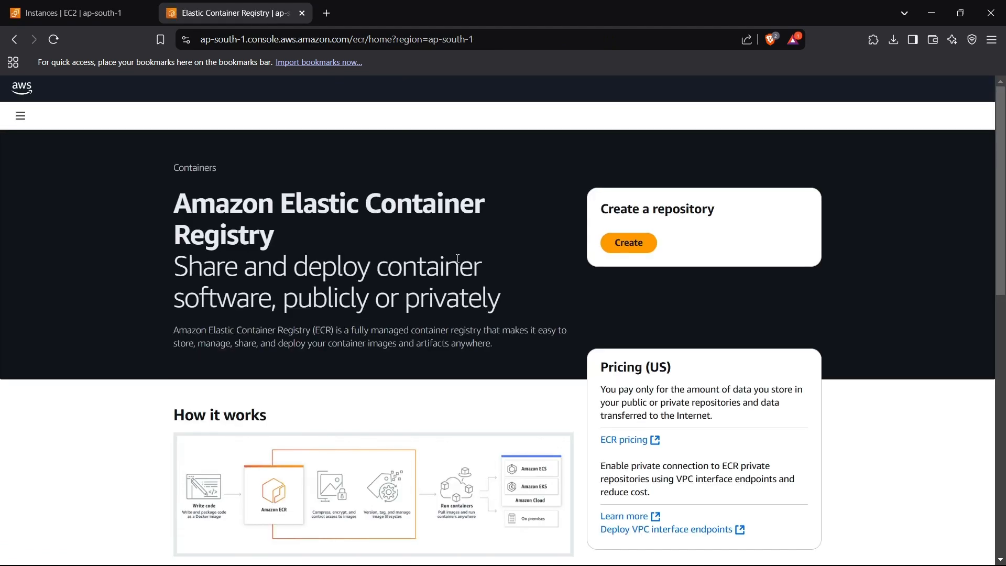
scroll(561, 195, "down", 7)
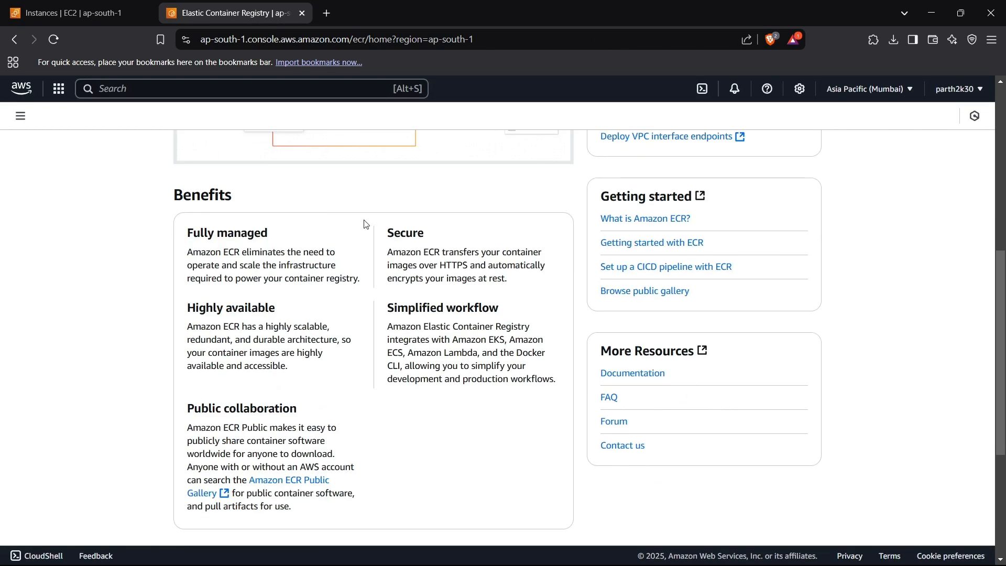
scroll(640, 310, "up", 7)
scroll(640, 310, "down", 7)
scroll(640, 311, "up", 7)
- Open the private registry's repositories list in ECR and collapse the navigation pane
left_click(20, 117)
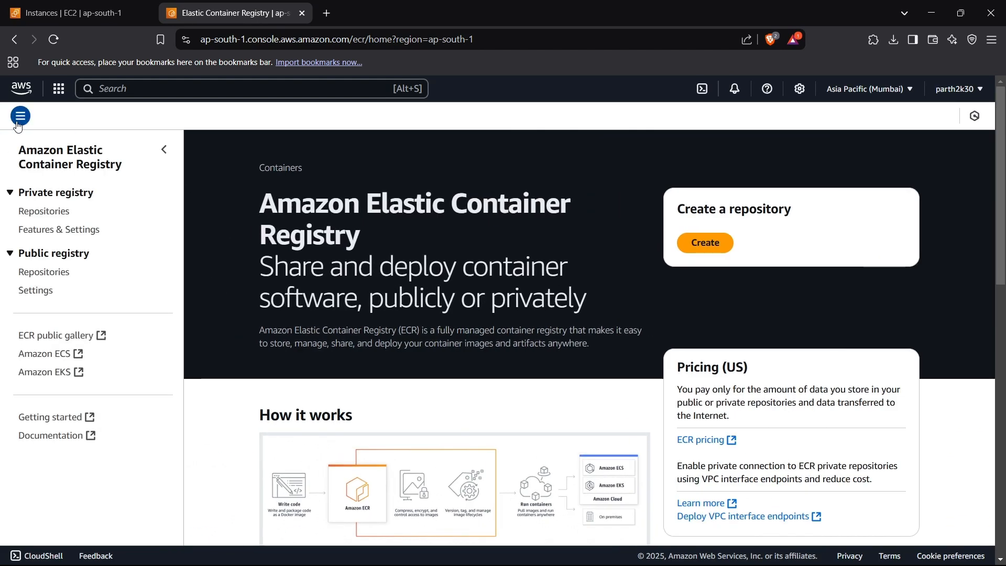
left_click(65, 211)
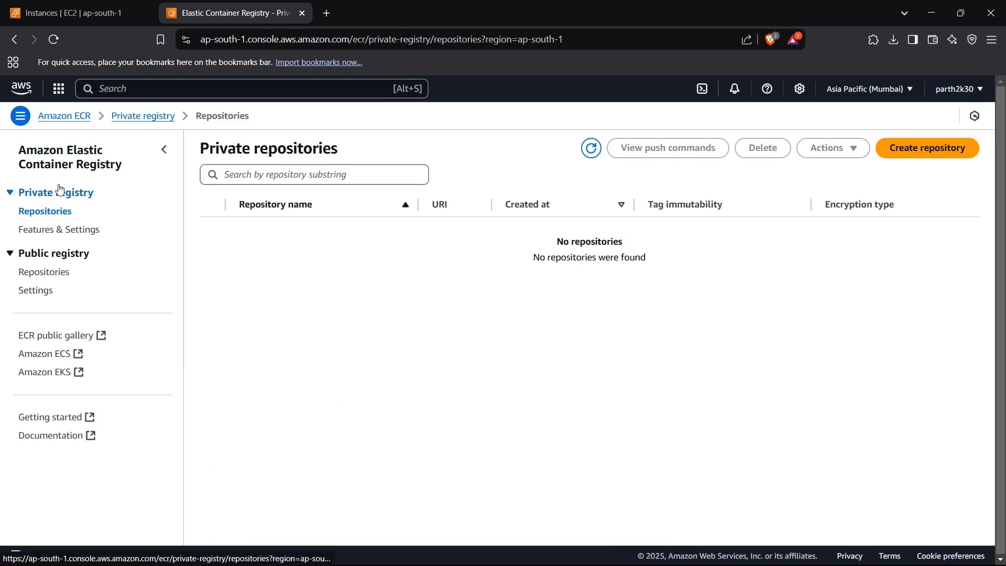
left_click(20, 119)
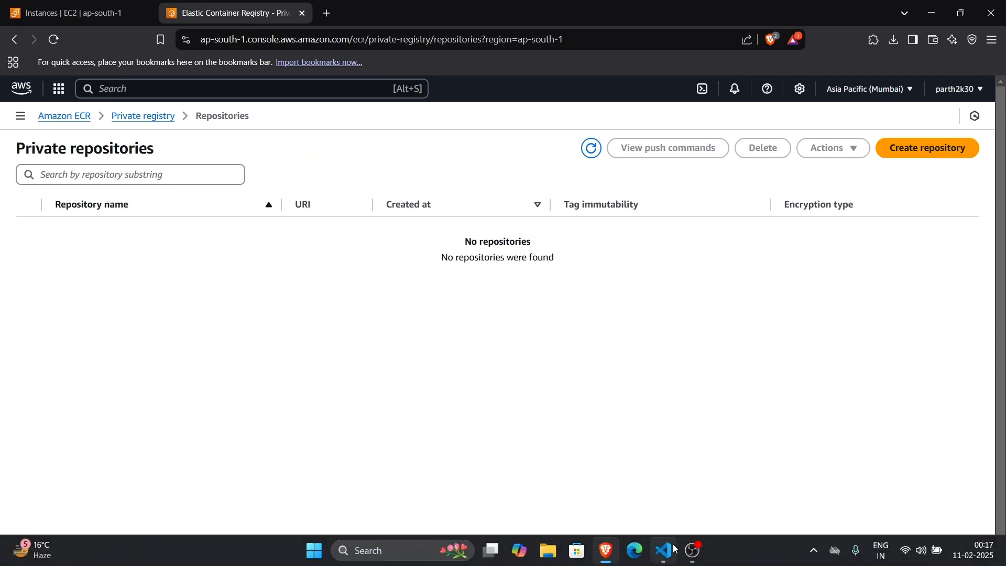
- In the Visual Studio Code terminal, create an ECR repository with aws ecr create-repository --repository-name django-app and exit the paged output
left_click(664, 550)
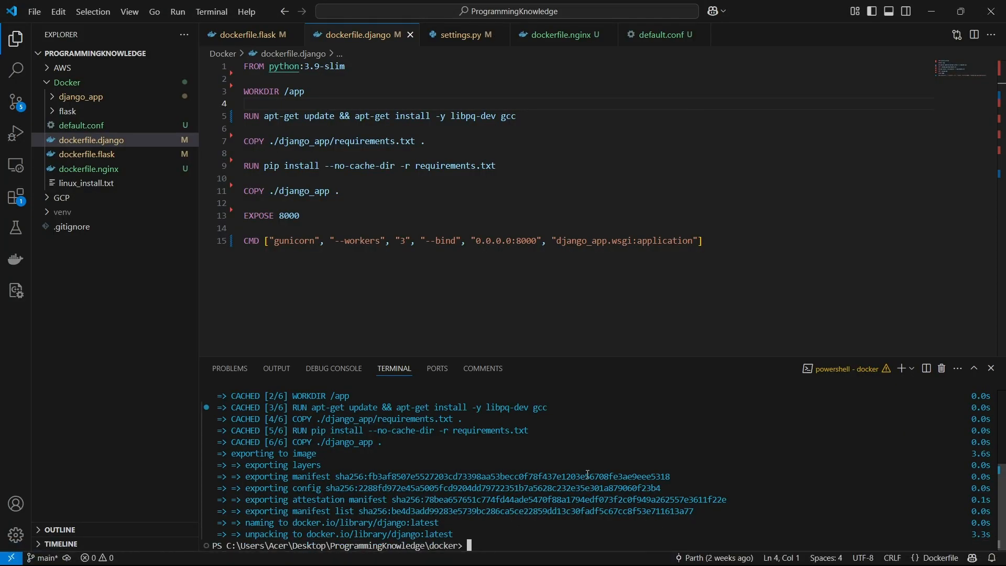
type("aws")
type(" creat")
key("BackSpace")
key("BackSpace")
key("BackSpace")
key("BackSpace")
type("cr create-reposi")
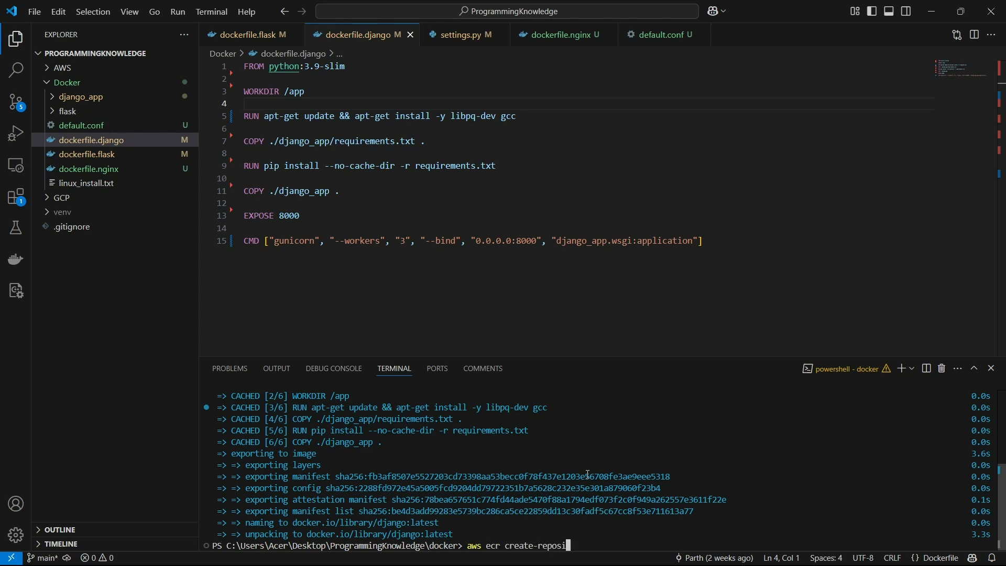
type("toryb")
key("BackSpace")
key("BackSpace")
type("--repository-a")
key("BackSpace")
type("name djnago=")
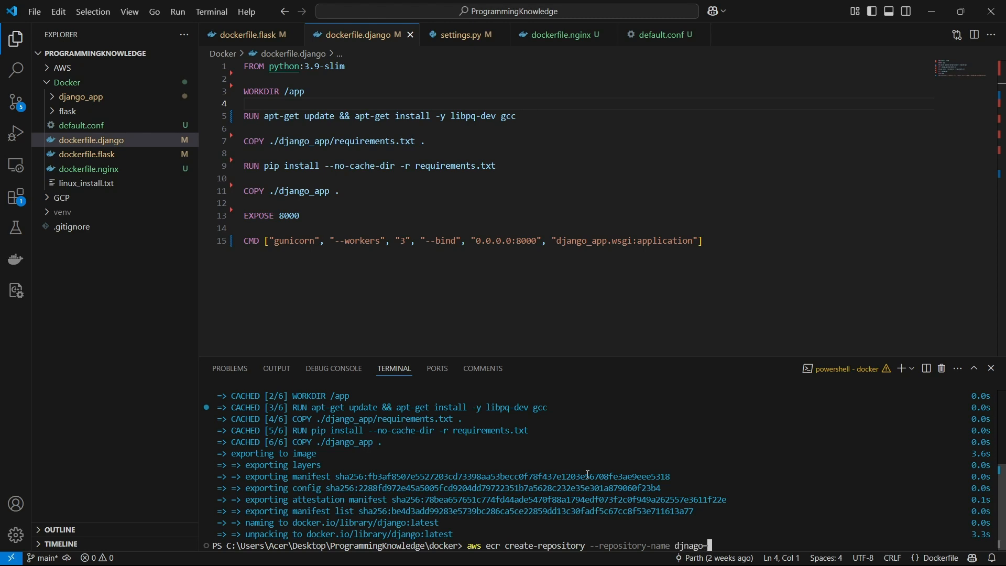
key("BackSpace")
key("BackSpace")
key("BackSpace")
key("BackSpace")
type("ango-app")
key("Return")
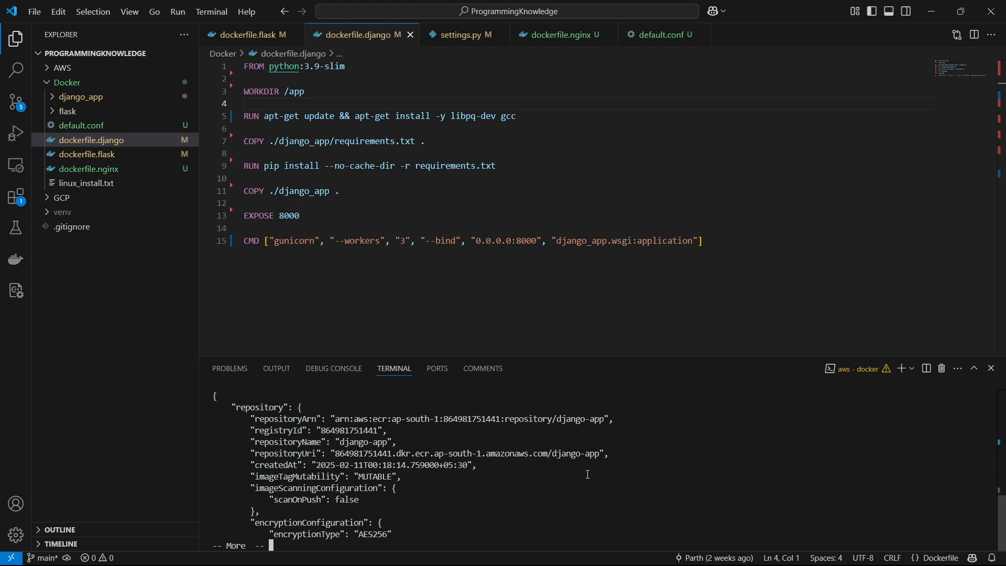
key("ctrl+c")
- Switch to the AWS console in Brave and reload the private repositories list to check for django-app
mouse_move(607, 554)
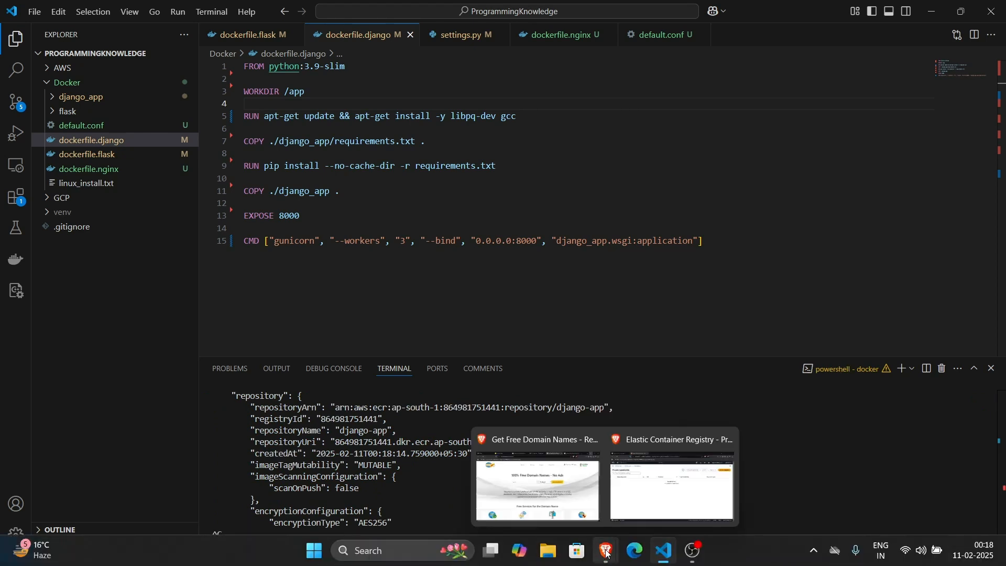
left_click(629, 517)
key("F5")
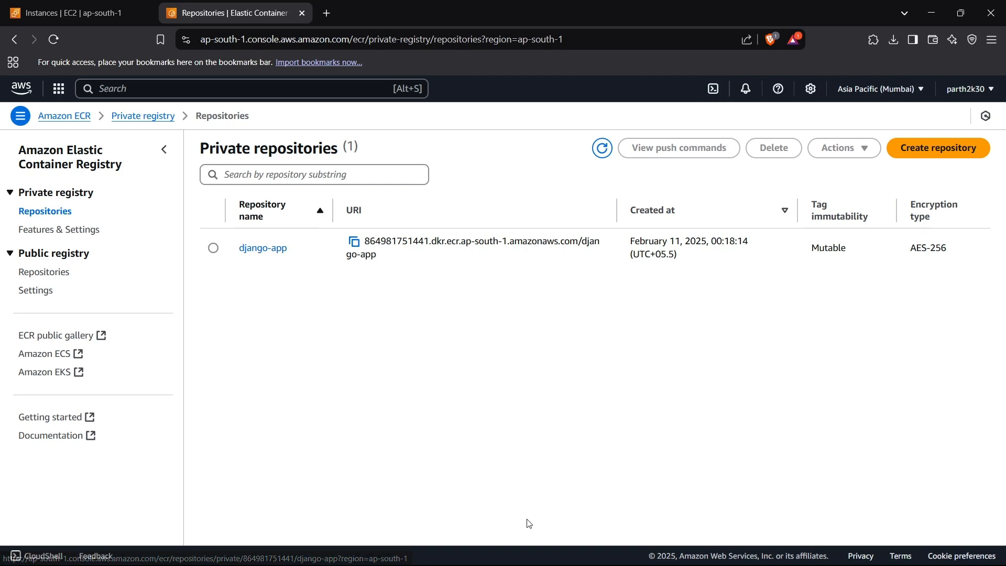
- Back in the Visual Studio Code terminal, enter aws ecr get-login-password --region ap-south-1 without running it
left_click(669, 553)
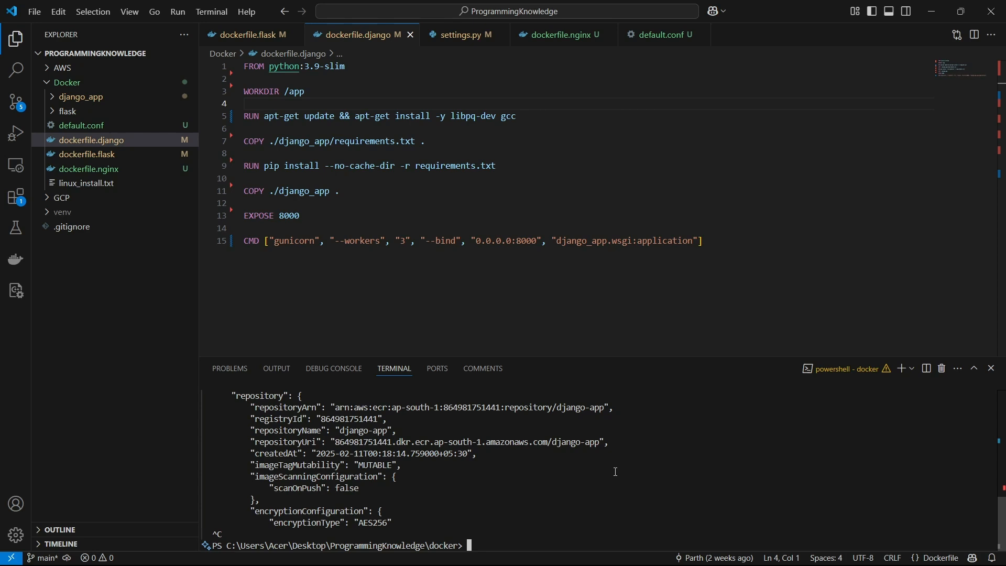
type("aws ecr get-login")
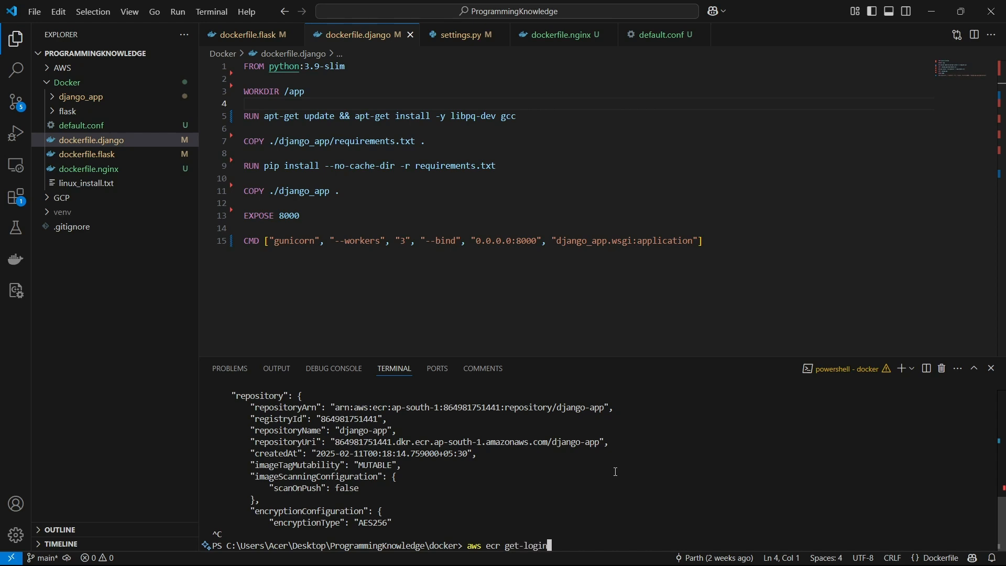
type("-password --region ap-sot")
key("BackSpace")
type("uth-1")
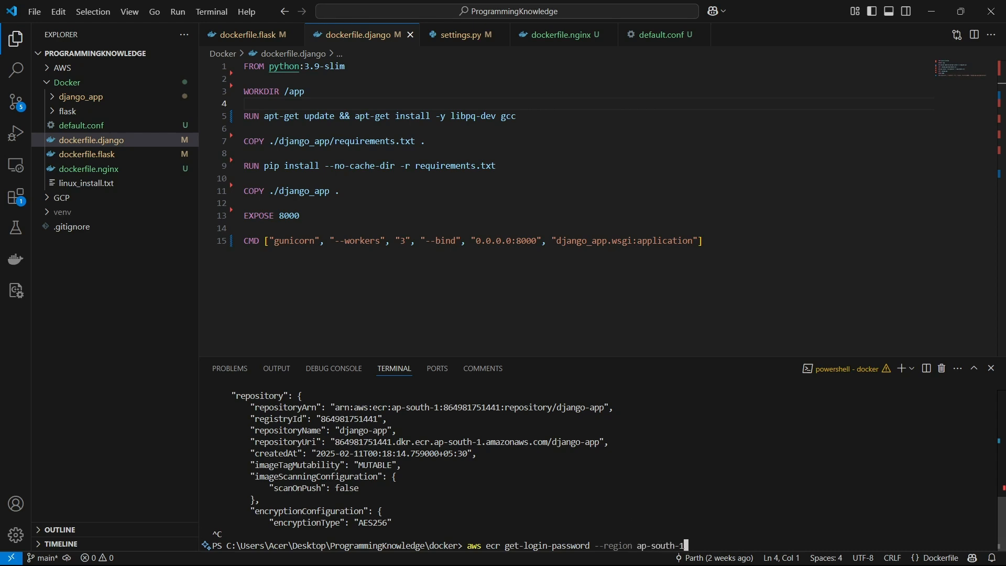
- Extend the command with a pipe to docker login --username AWS --password-stdin
mouse_move(607, 550)
mouse_move(670, 488)
type("| docker login --username AWS")
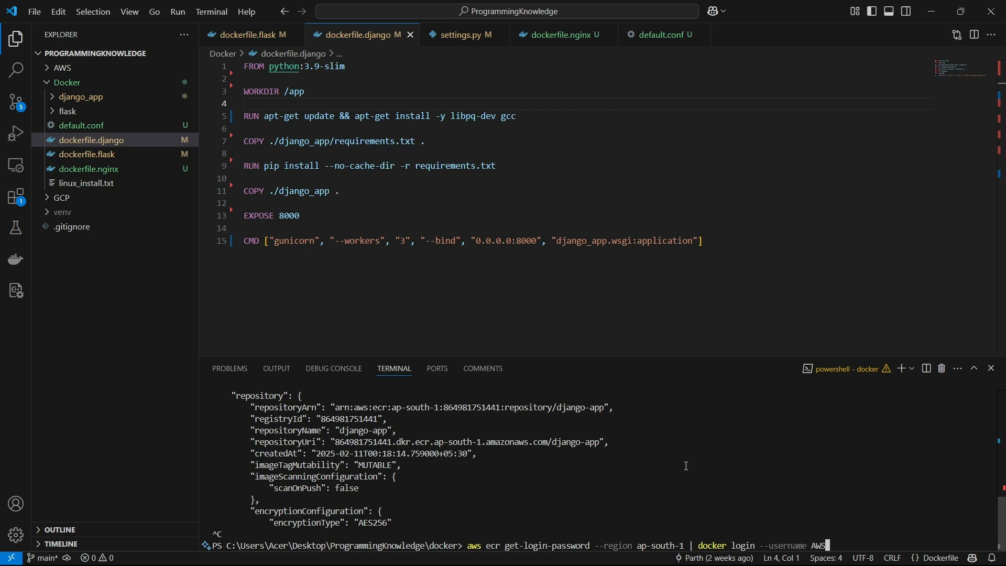
type(" --password-stdin")
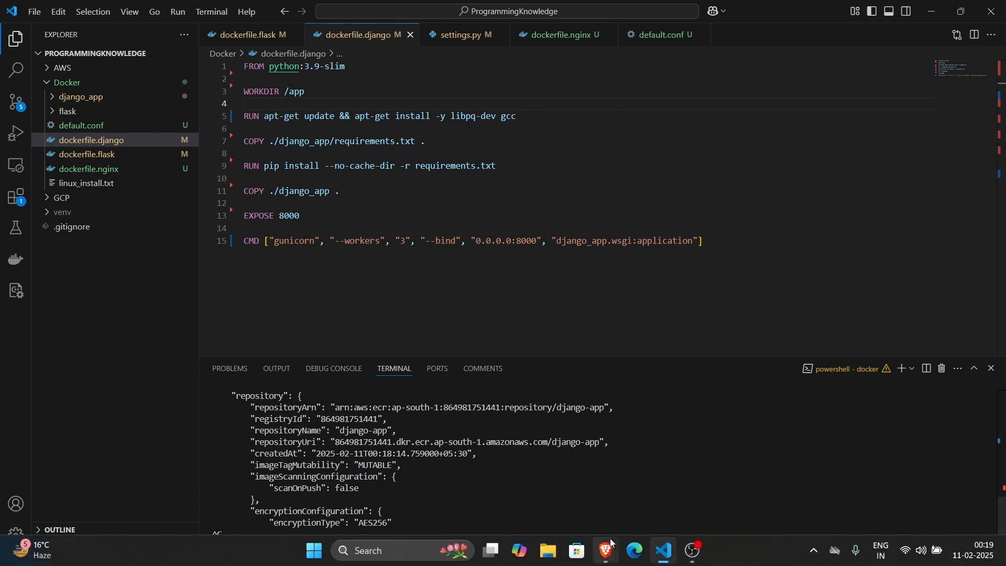
- Copy the django-app repository URI from ECR, append it to the login command without the /django-app suffix, and run the command
left_click(655, 477)
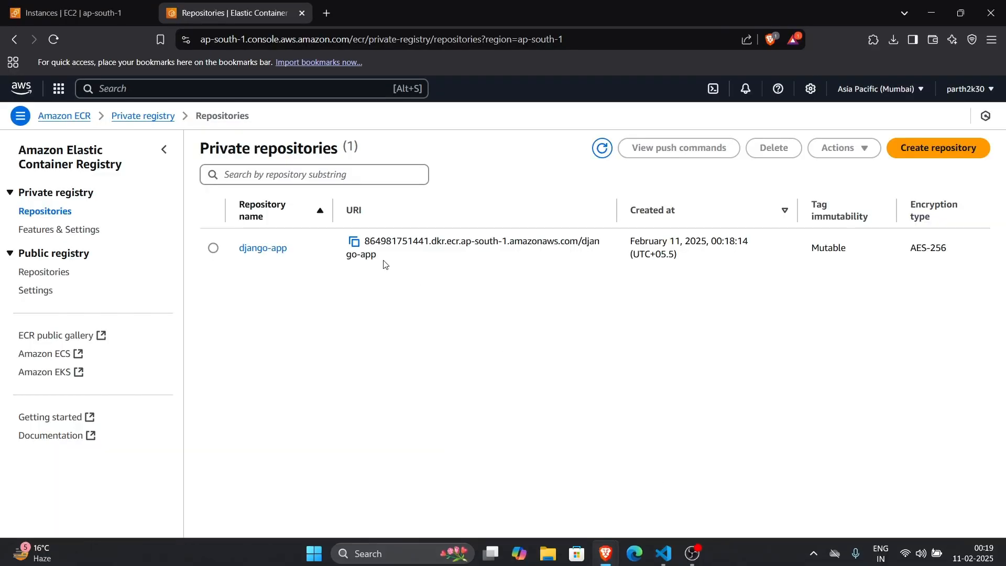
left_click(355, 245)
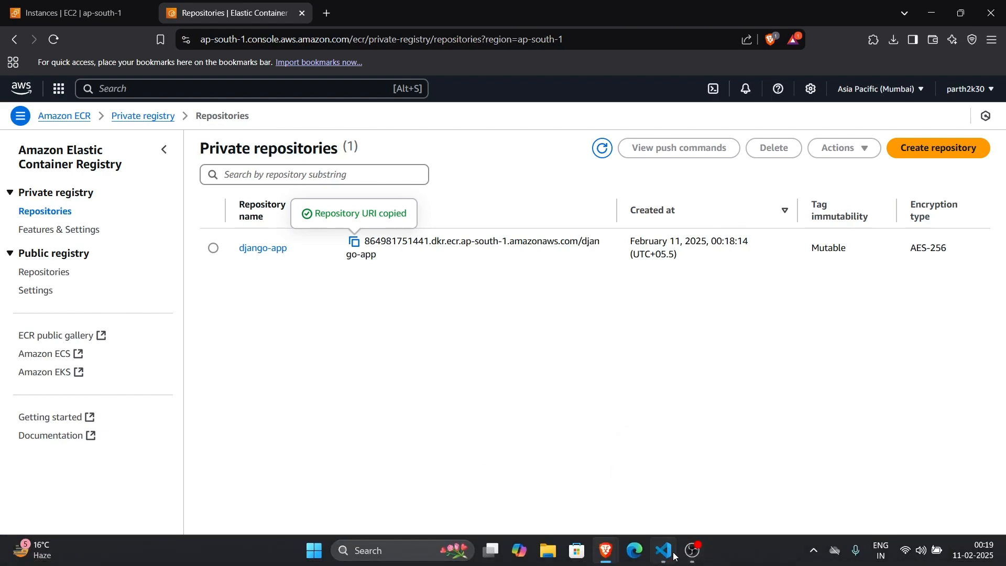
left_click(666, 551)
key("ctrl+v")
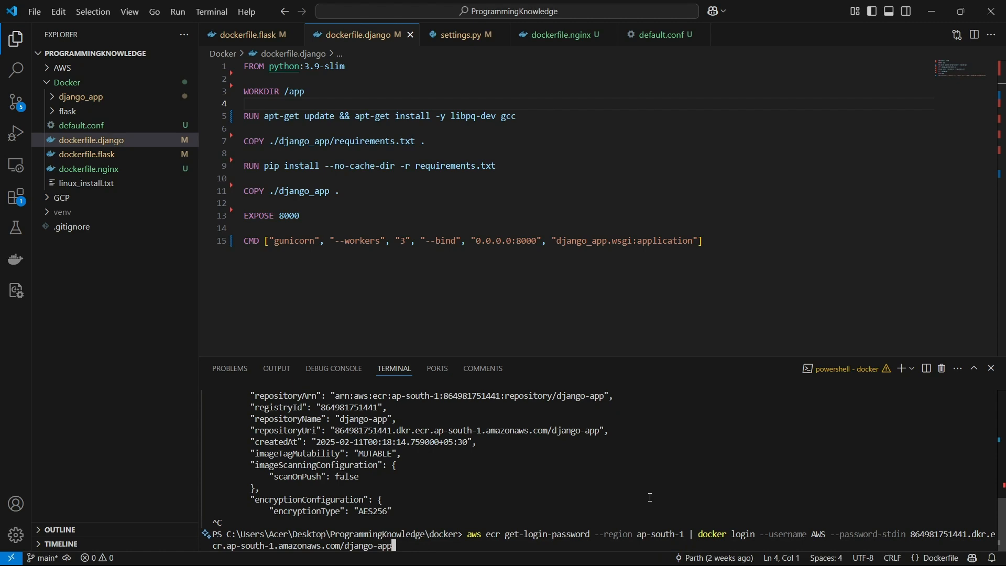
key("BackSpace")
key("BackSpace")
key("BackSpace")
key("BackSpace")
key("BackSpace")
key("BackSpace")
key("BackSpace")
key("BackSpace")
key("BackSpace")
key("BackSpace")
key("BackSpace")
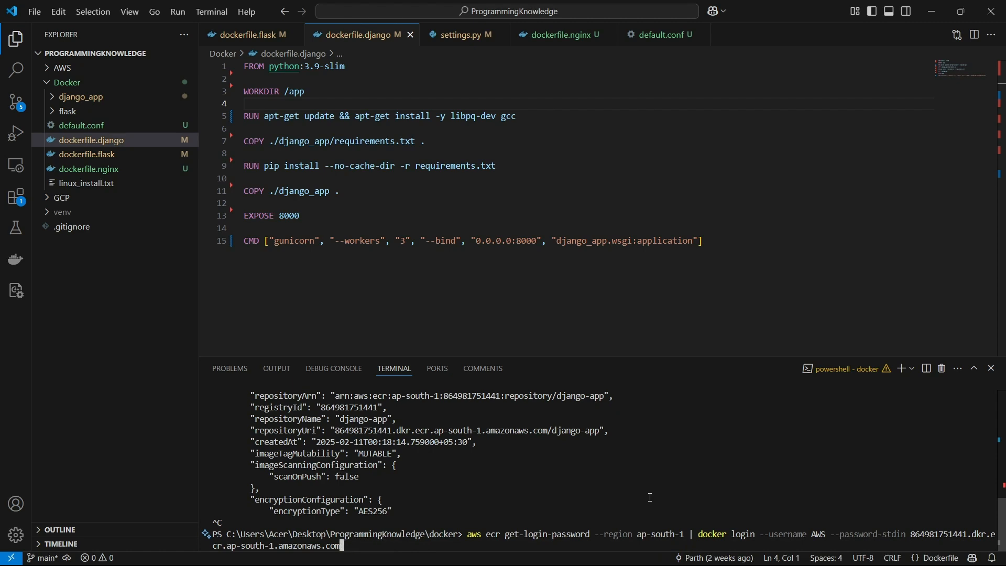
key("Return")
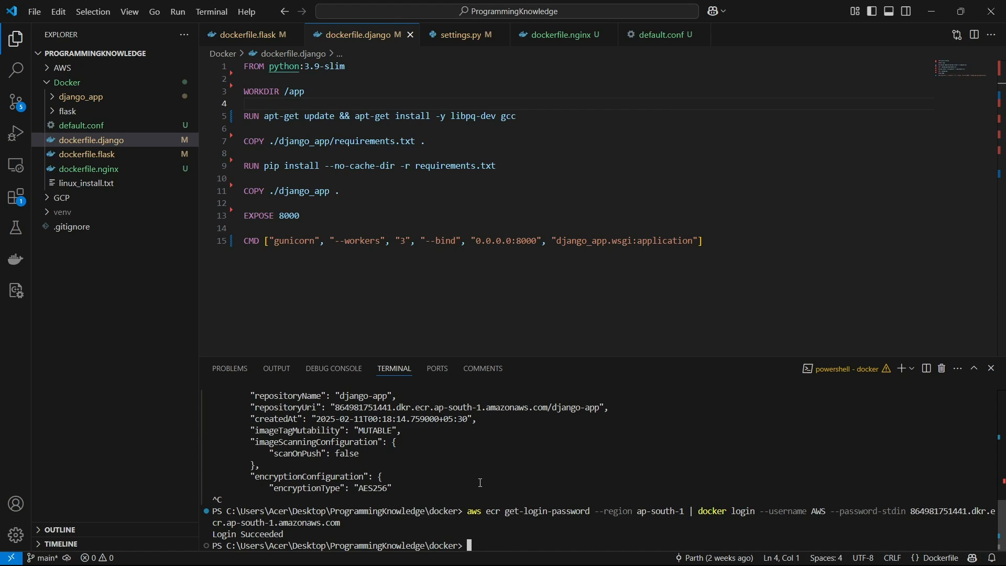
type("docker tag django")
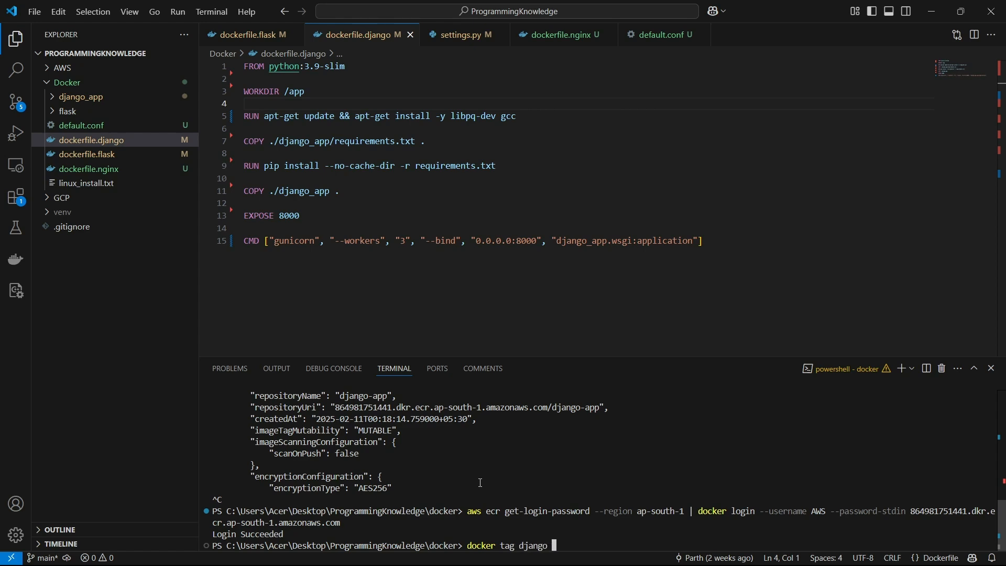
type("-ap")
key("BackSpace")
key("BackSpace")
key("BackSpace")
key("BackSpace")
key("BackSpace")
key("BackSpace")
key("BackSpace")
key("BackSpace")
key("BackSpace")
key("BackSpace")
key("BackSpace")
key("BackSpace")
key("BackSpace")
key("BackSpace")
key("BackSpace")
key("BackSpace")
key("BackSpace")
key("BackSpace")
key("BackSpace")
key("BackSpace")
- List the local Docker images with docker images to check the Django image's name and tag
type("docker images")
key("Return")
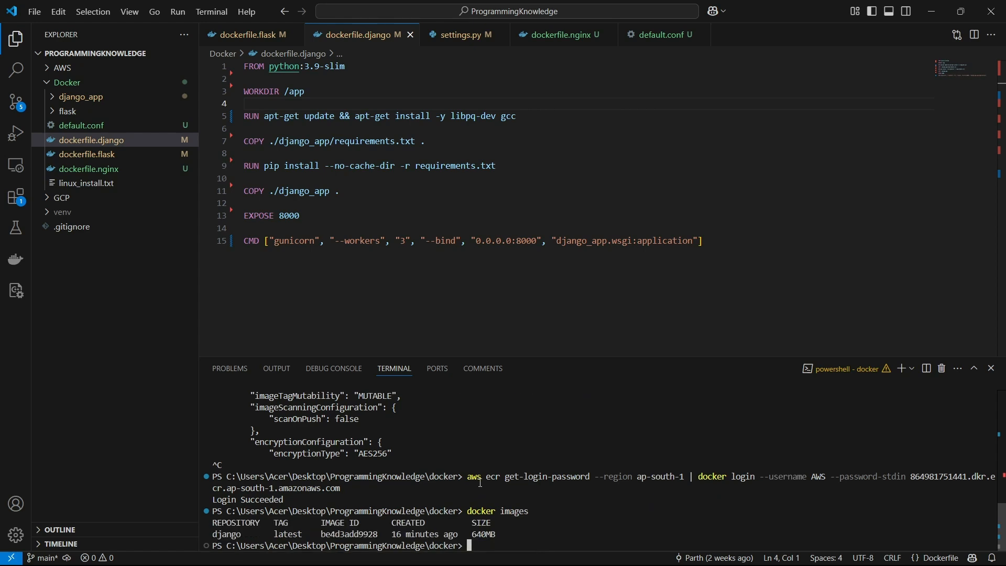
- Tag the local django image with the copied django-app repository URI and the tag django using docker tag
type("docker tag django")
key("ctrl+v")
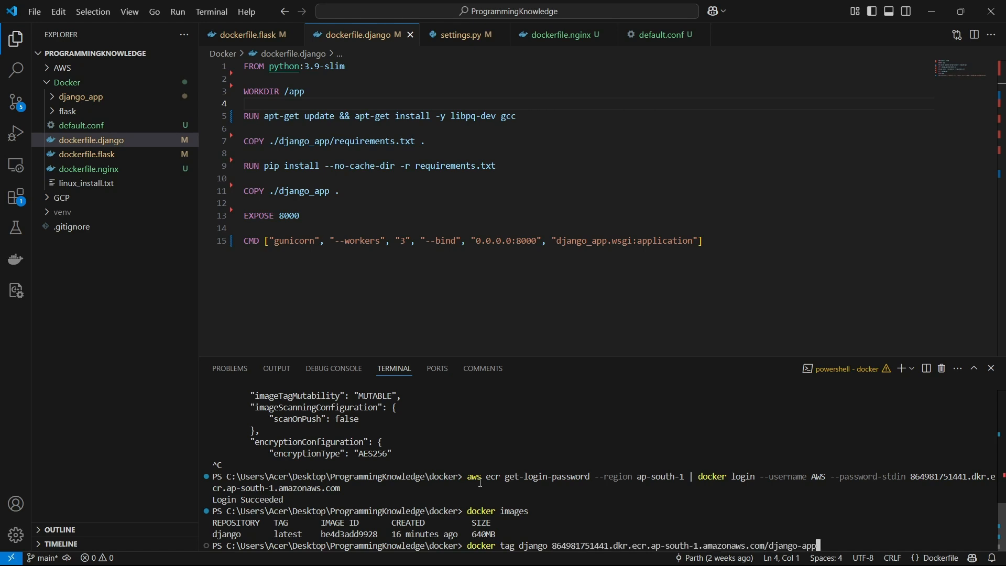
type(":django")
key("Return")
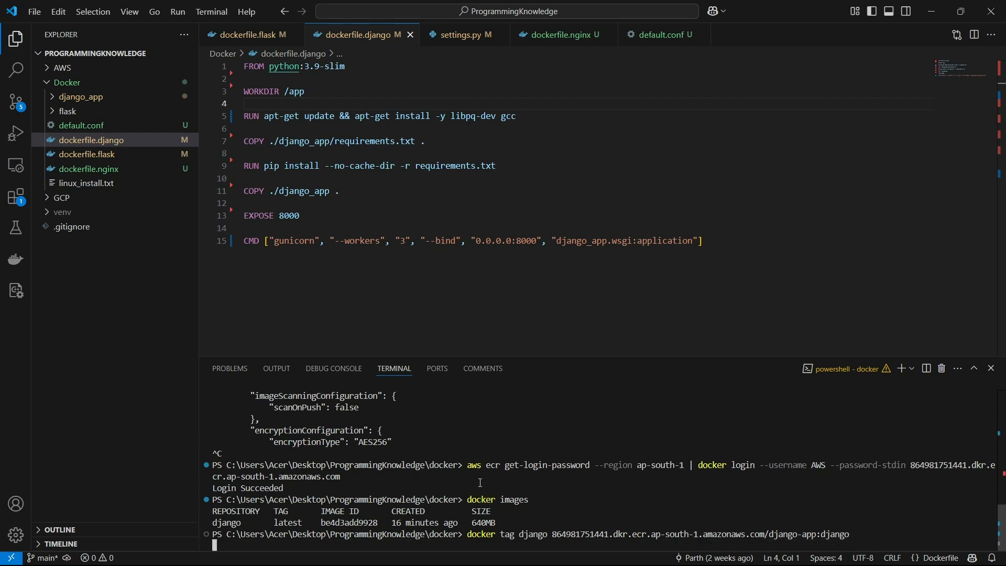
- List the local images again with docker images to check the new repository tag
type("docker imag")
type("es")
key("Return")
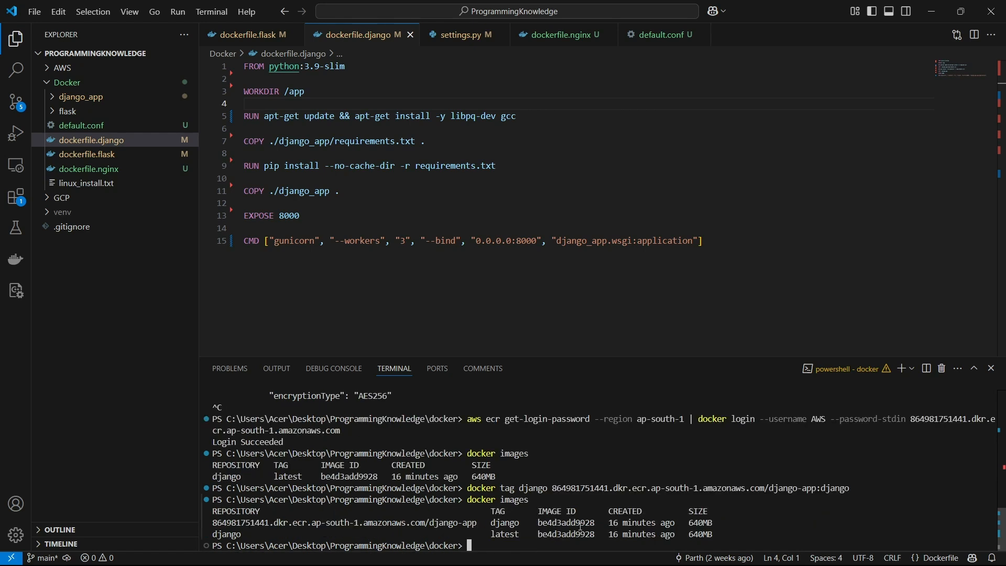
- Push the image to the django-app ECR repository with docker push, using the copied repository URI and the tag django
type("docker push")
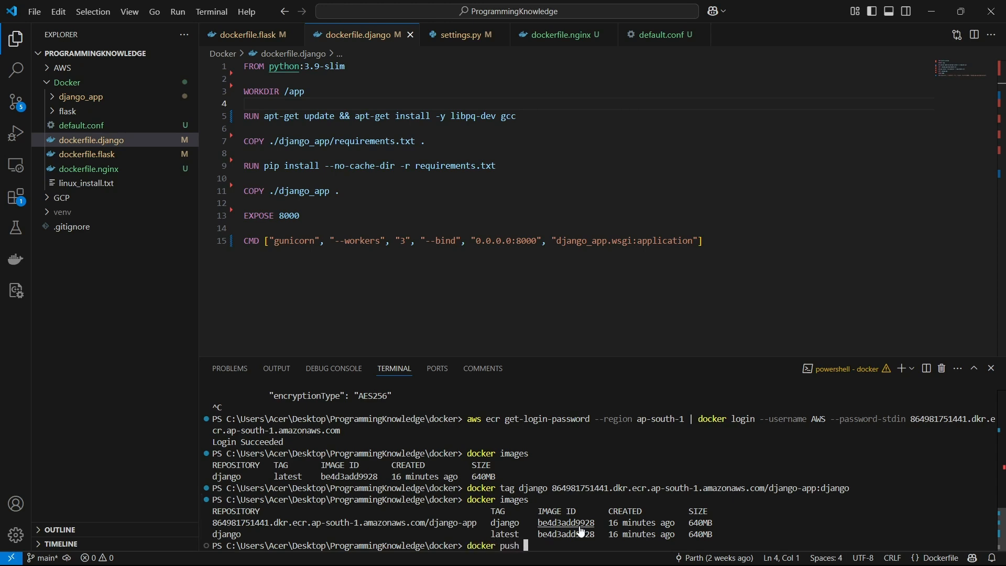
key("ctrl+v")
type(":django")
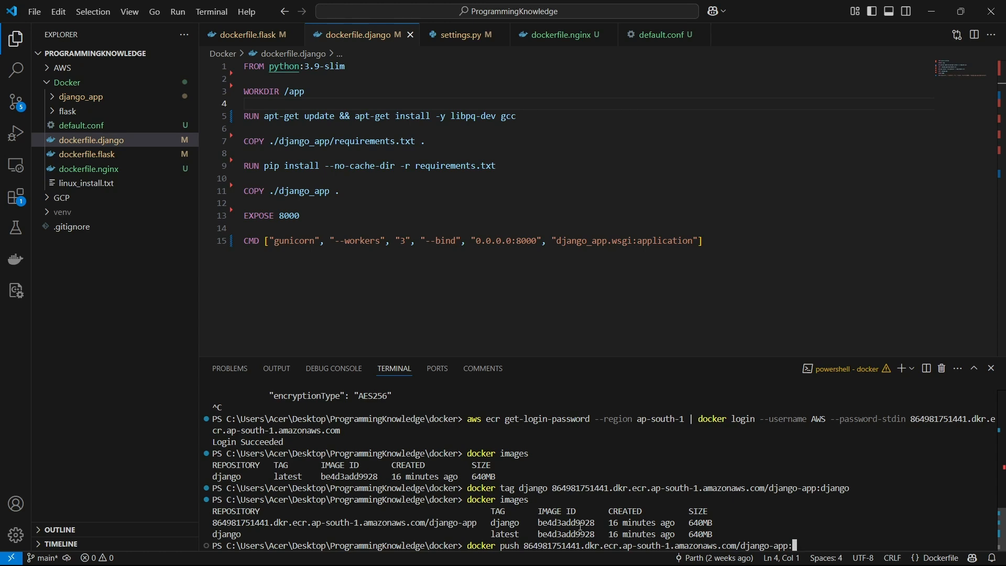
key("Return")
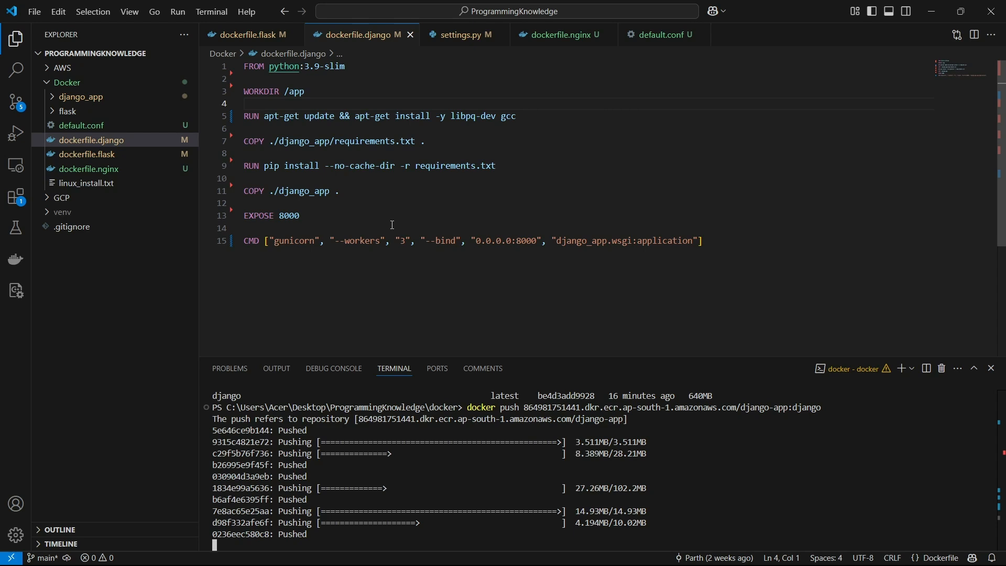
- Open dockerfile.nginx and review its base image and the lines that remove and copy default.conf
left_click(545, 37)
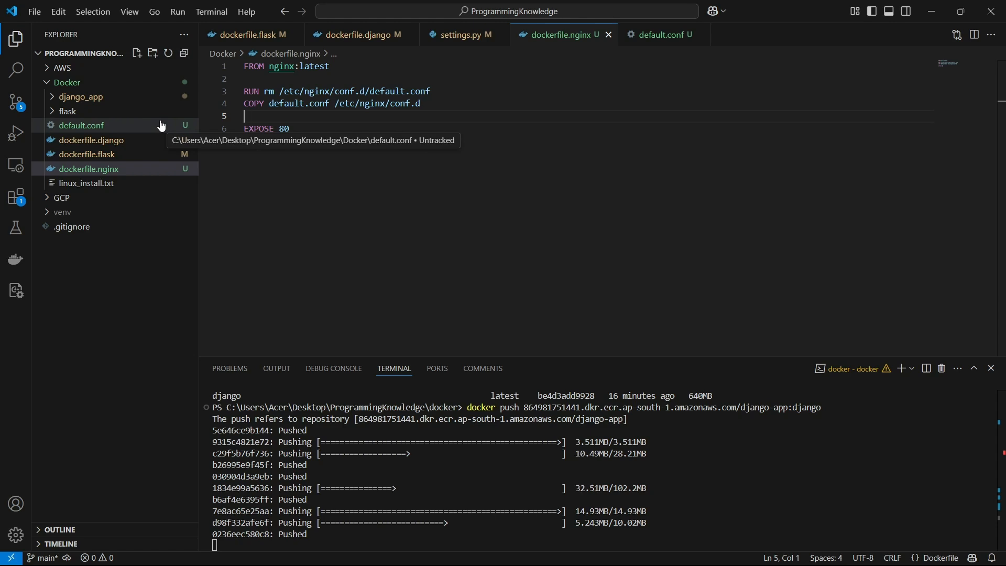
left_click(279, 67)
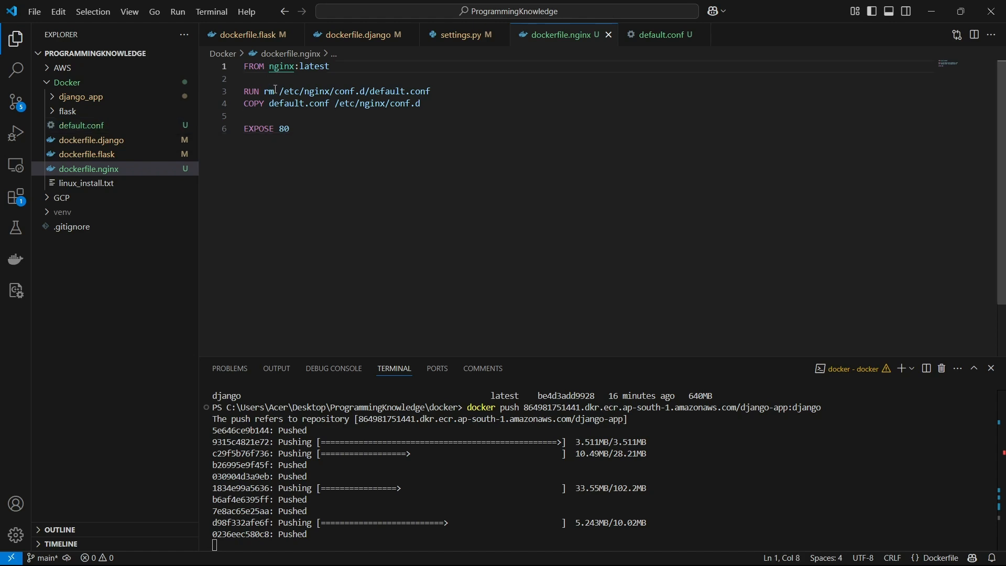
left_click(371, 92)
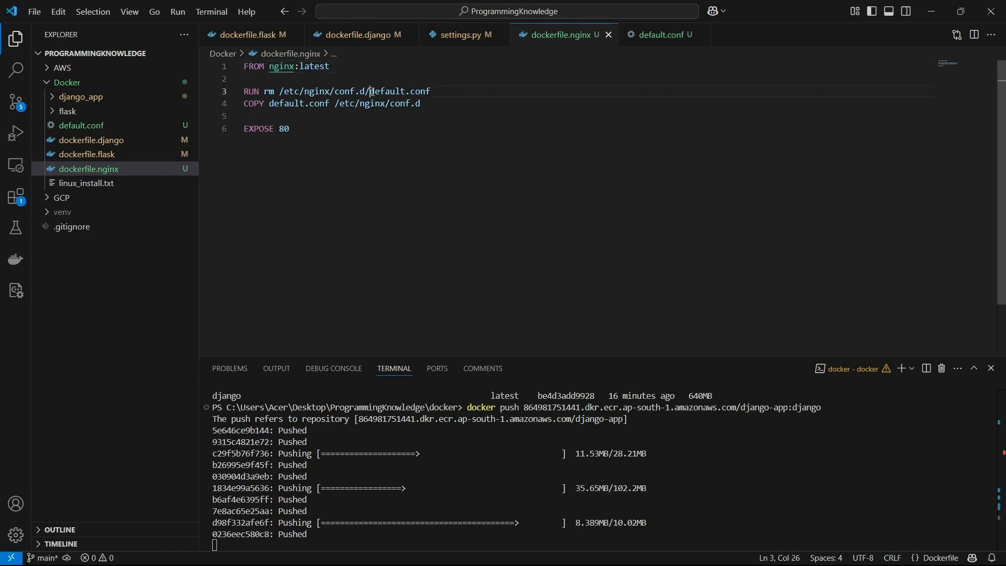
left_click_drag(371, 91, 440, 94)
left_click(442, 94)
left_click_drag(270, 106, 331, 105)
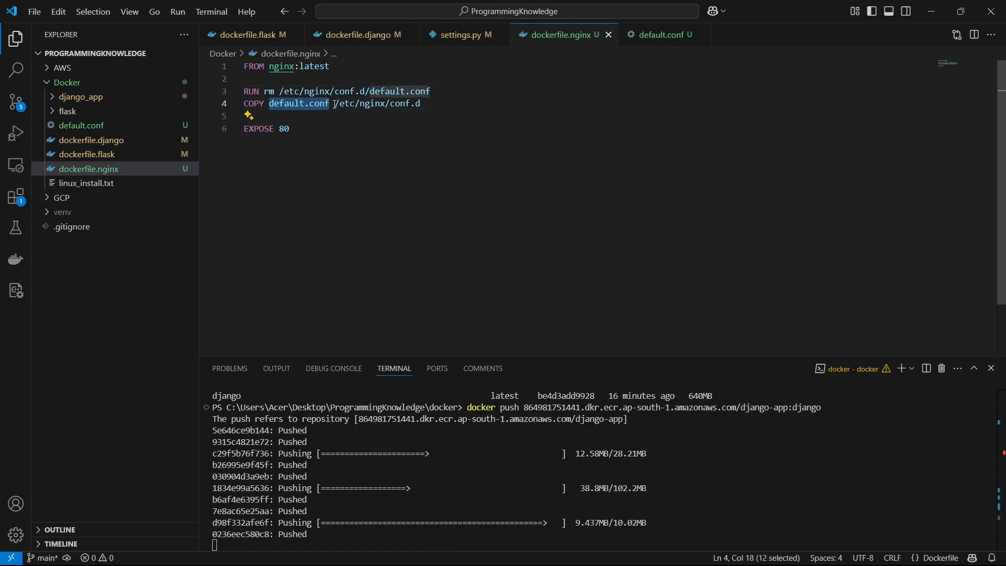
left_click(355, 105)
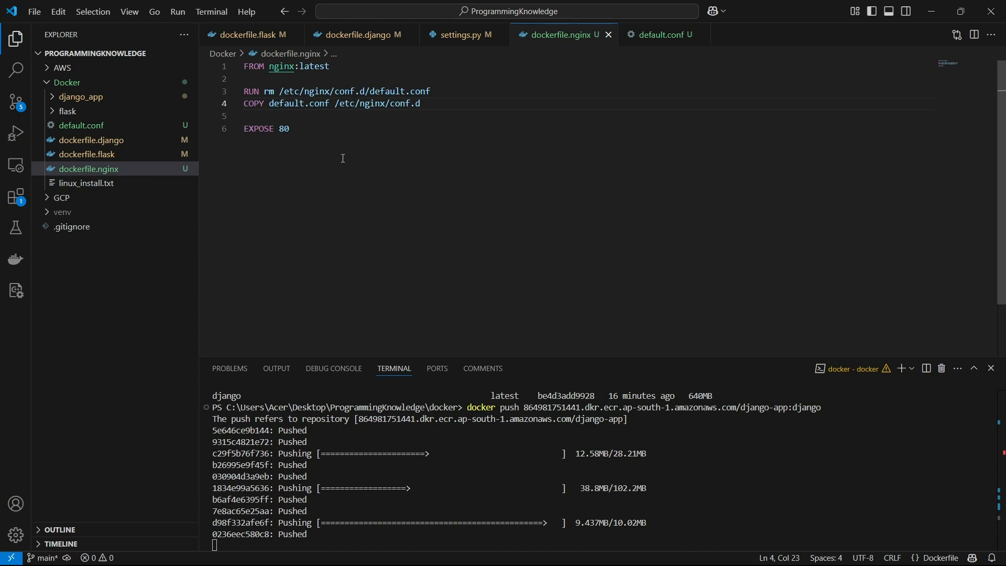
- Open default.conf and examine the server block's listen and server_name directives
left_click(134, 128)
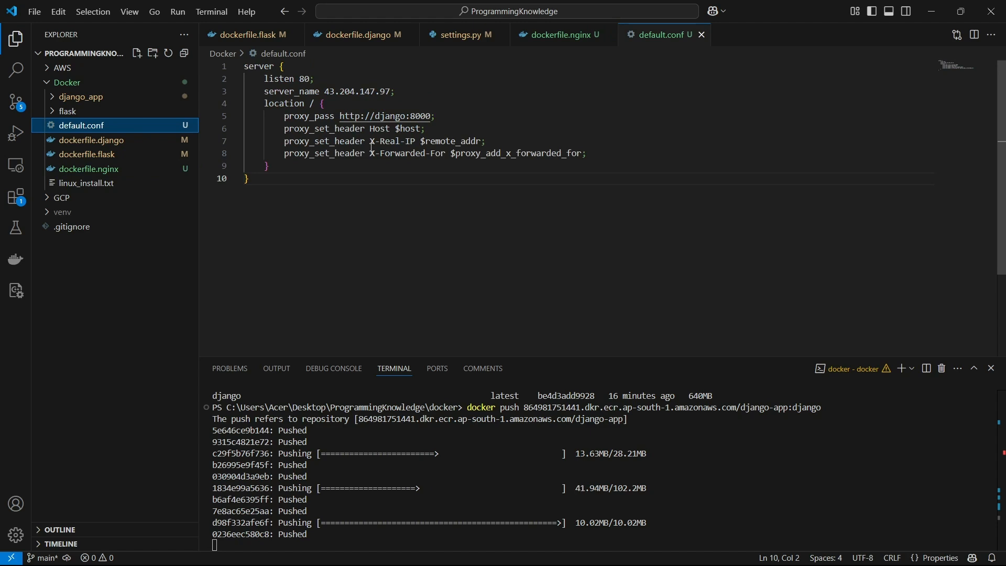
left_click(259, 66)
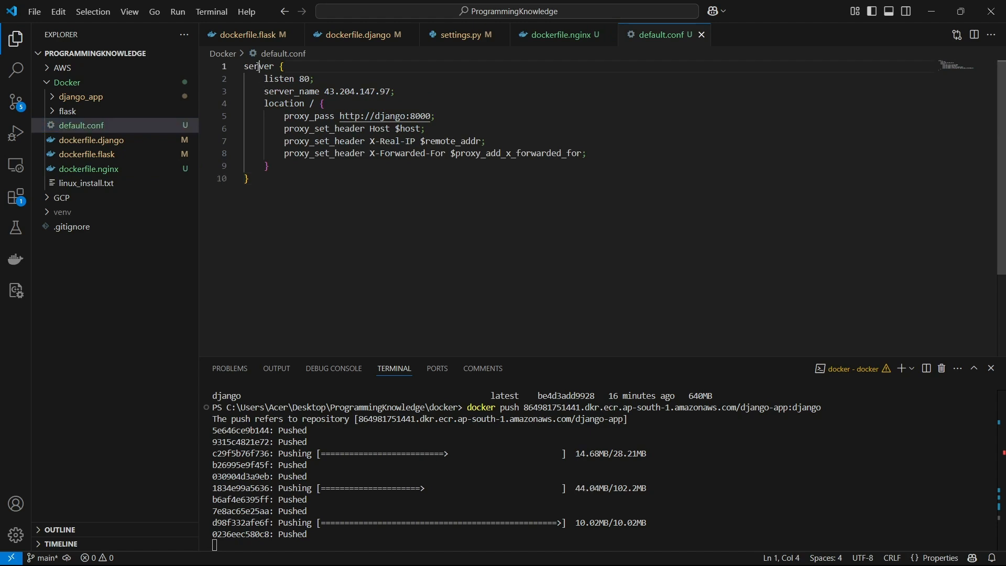
double_click(283, 78)
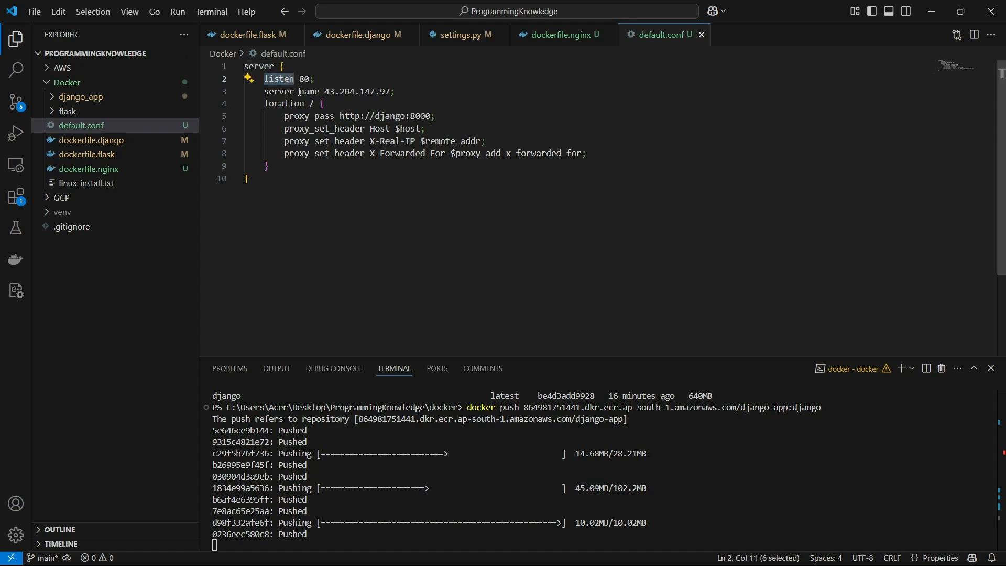
left_click(291, 92)
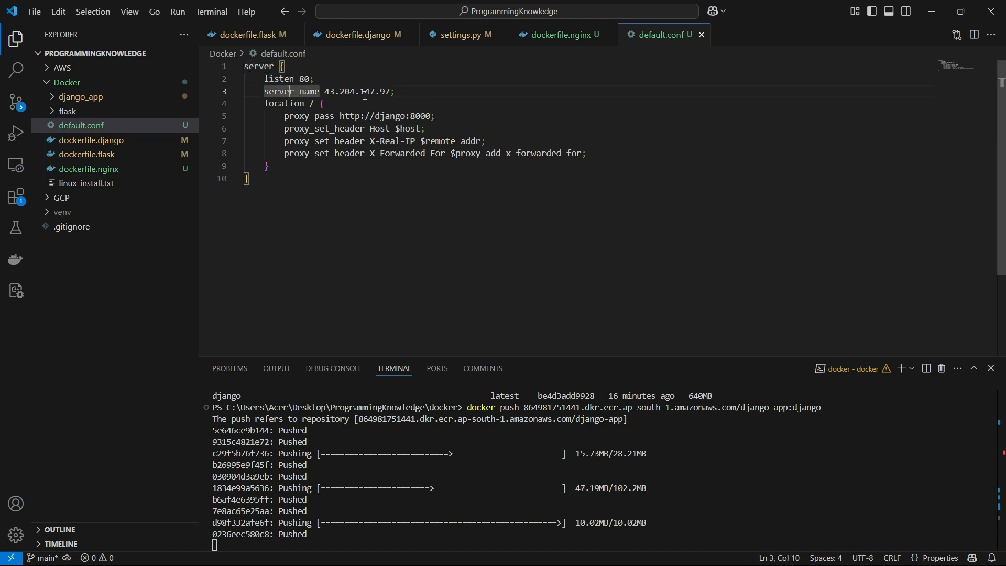
- Switch to the EC2 console in Brave and connect to the django-app instance through EC2 Instance Connect as ubuntu
mouse_move(608, 557)
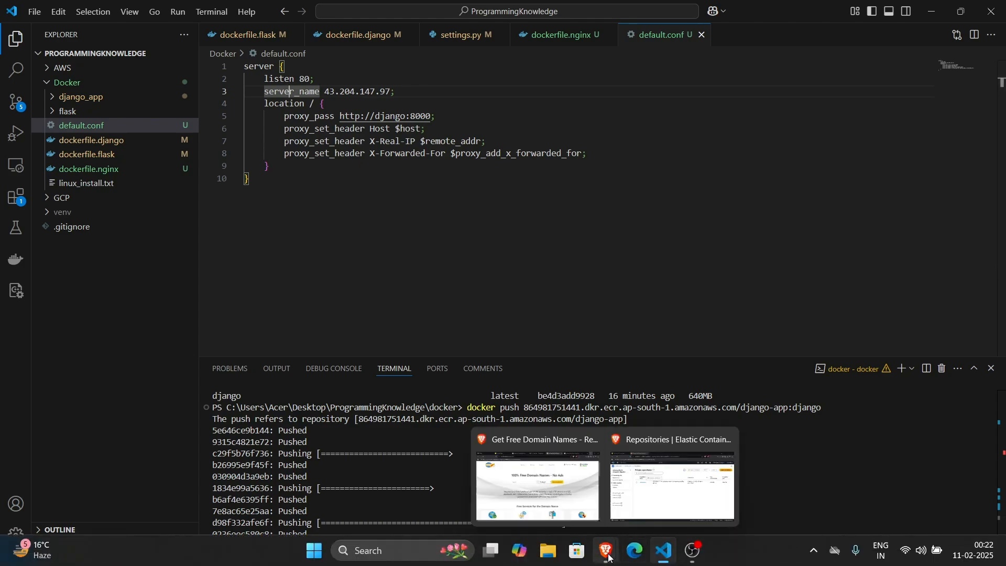
left_click(673, 485)
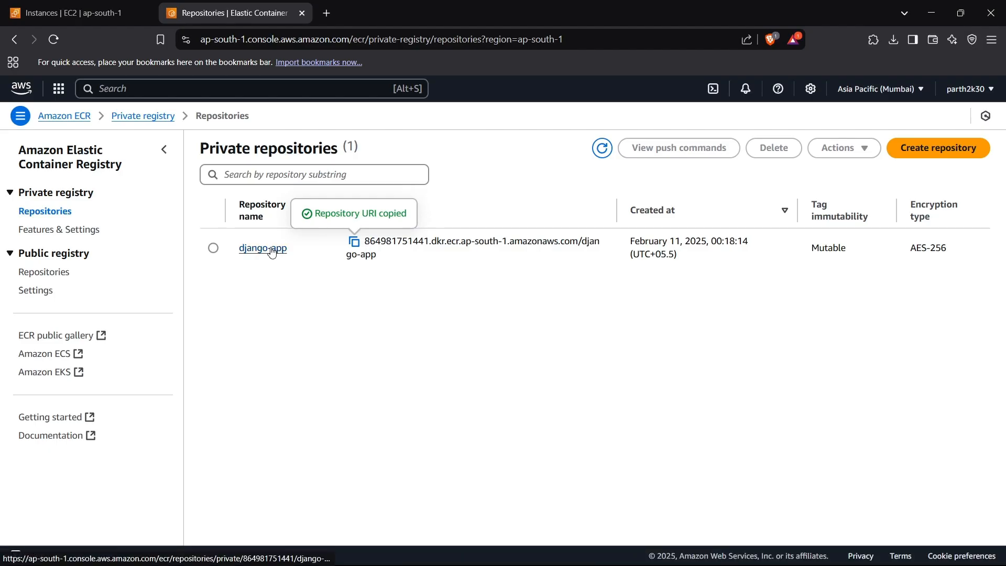
left_click(67, 13)
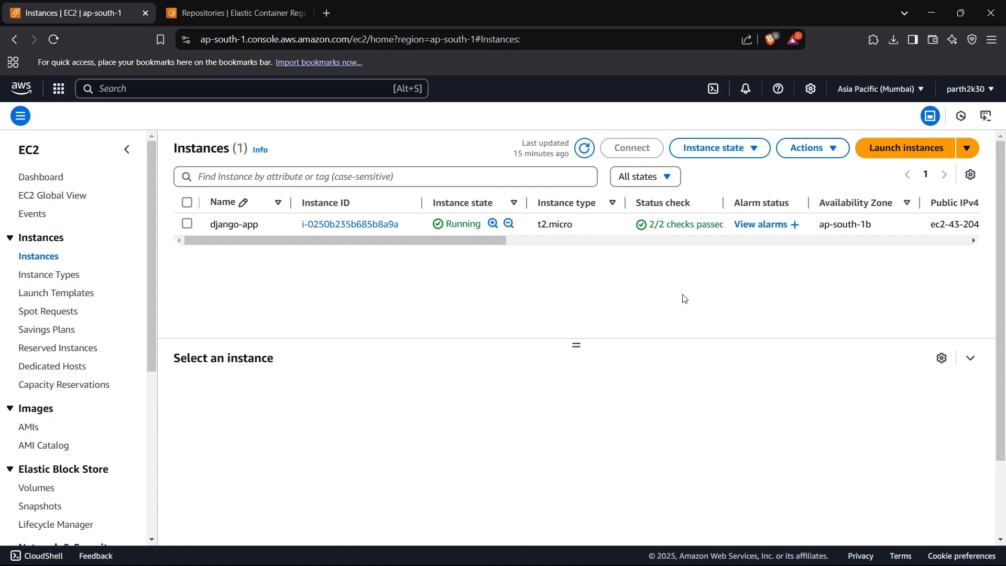
left_click(188, 224)
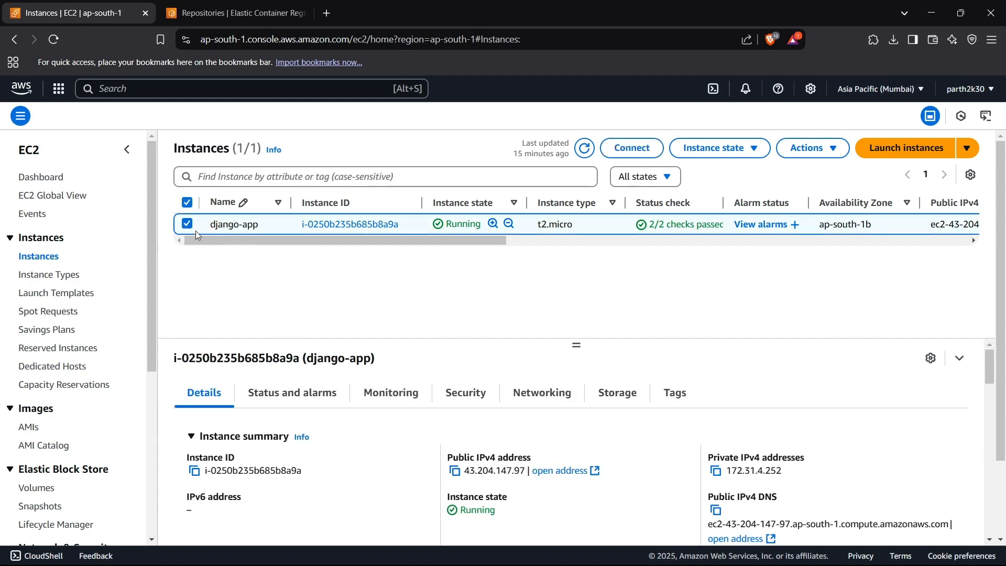
left_click(619, 149)
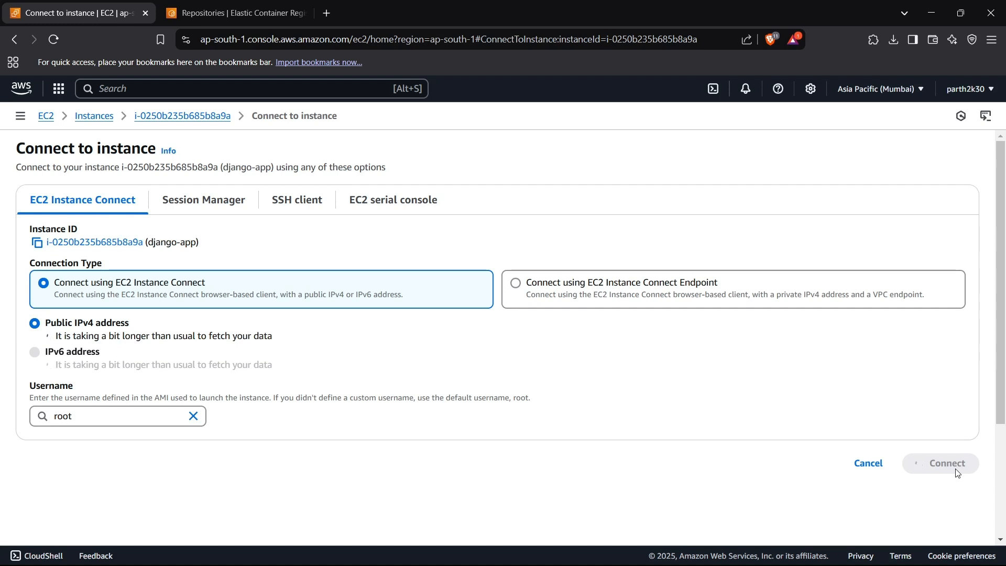
left_click(169, 118)
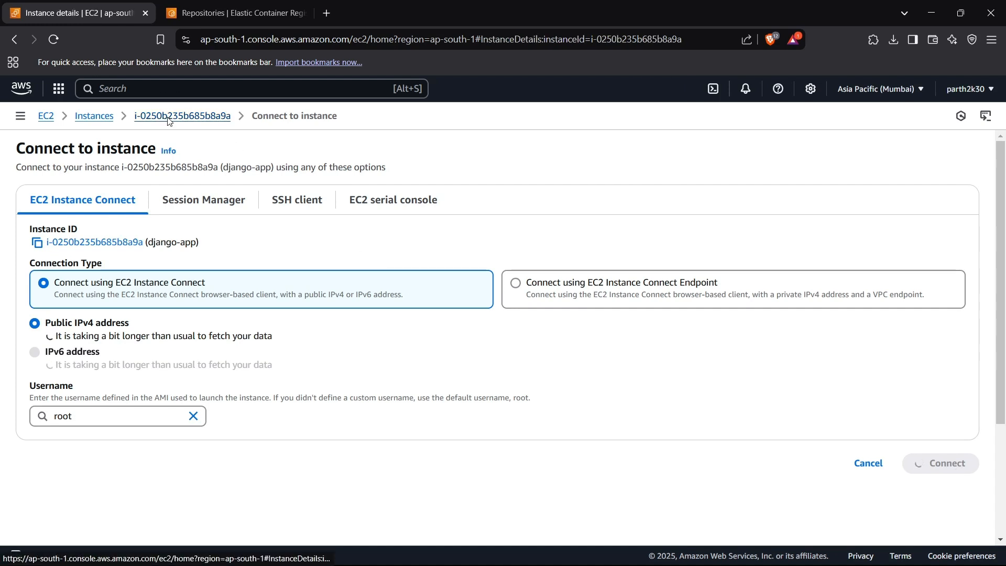
left_click(107, 117)
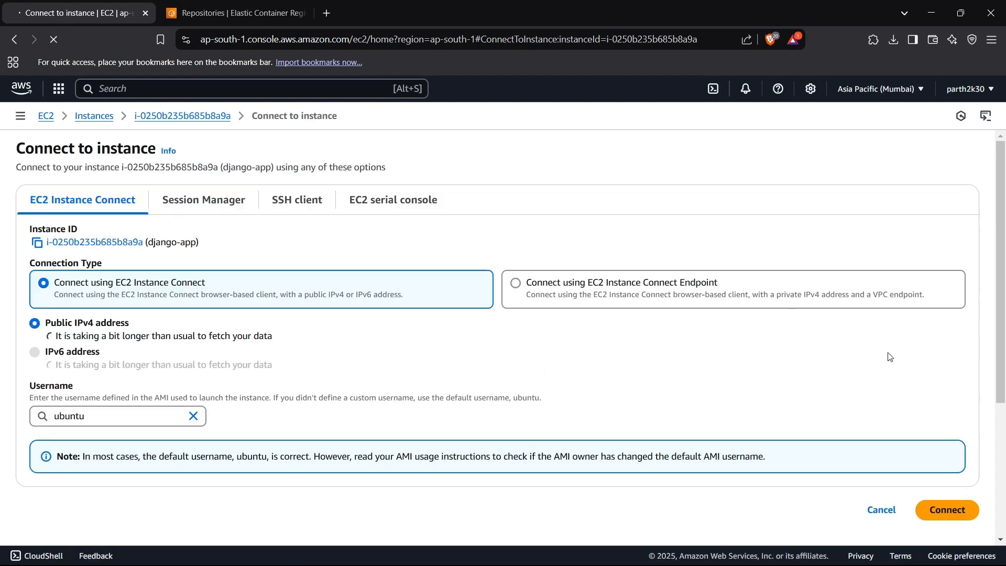
left_click(959, 509)
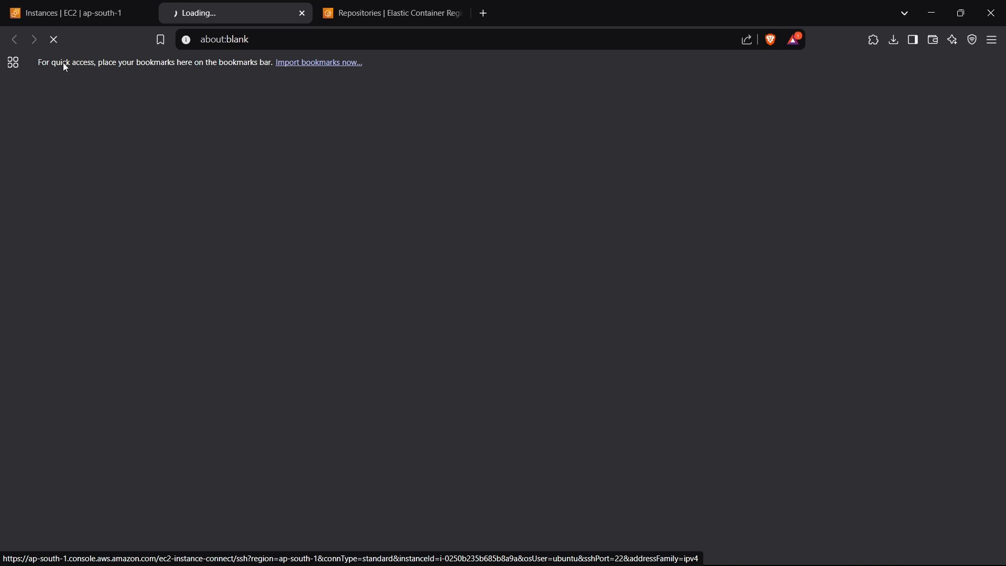
- Return to the EC2 instances list and check the django-app instance's public IPv4 address
left_click(79, 13)
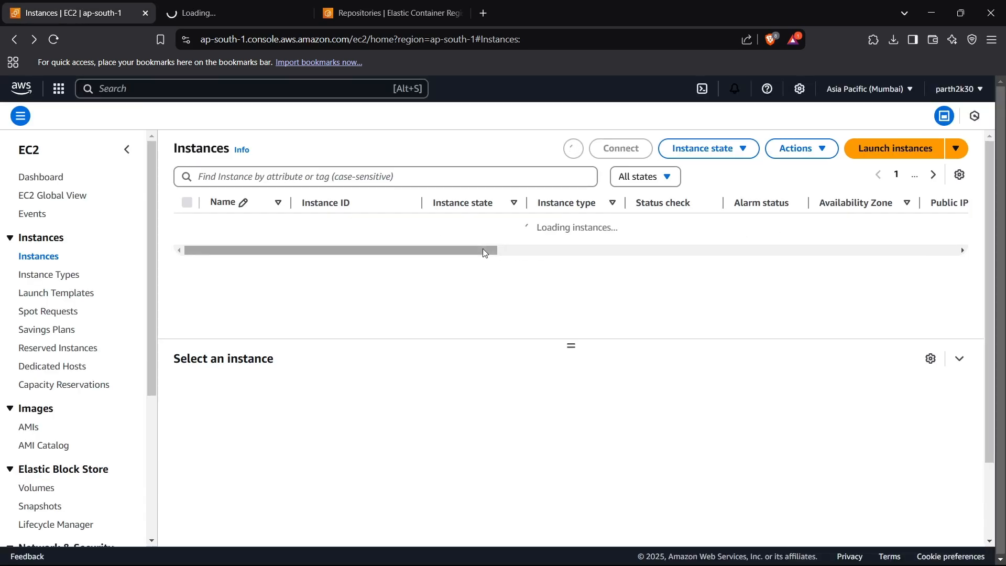
left_click_drag(511, 252, 766, 276)
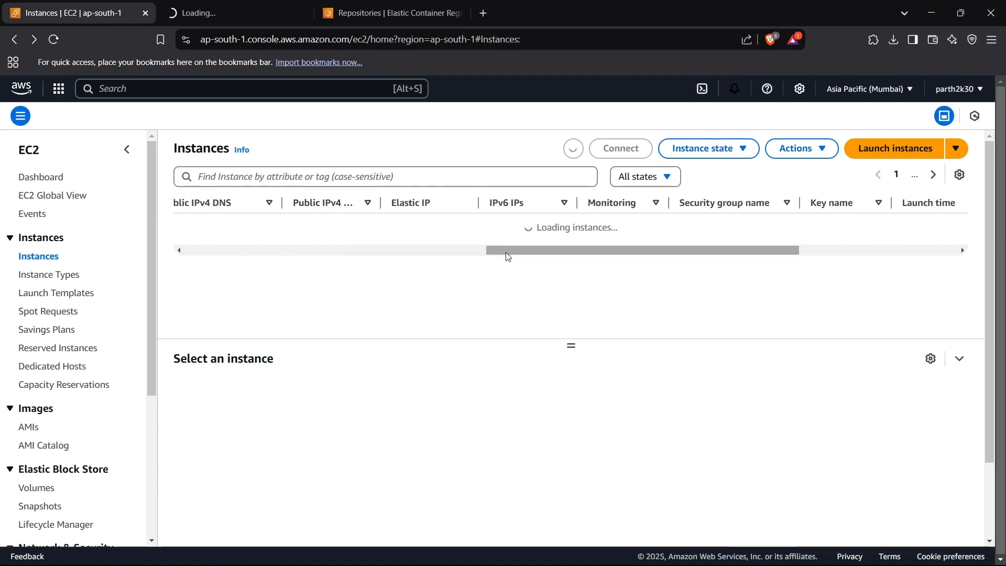
left_click_drag(507, 256, 482, 257)
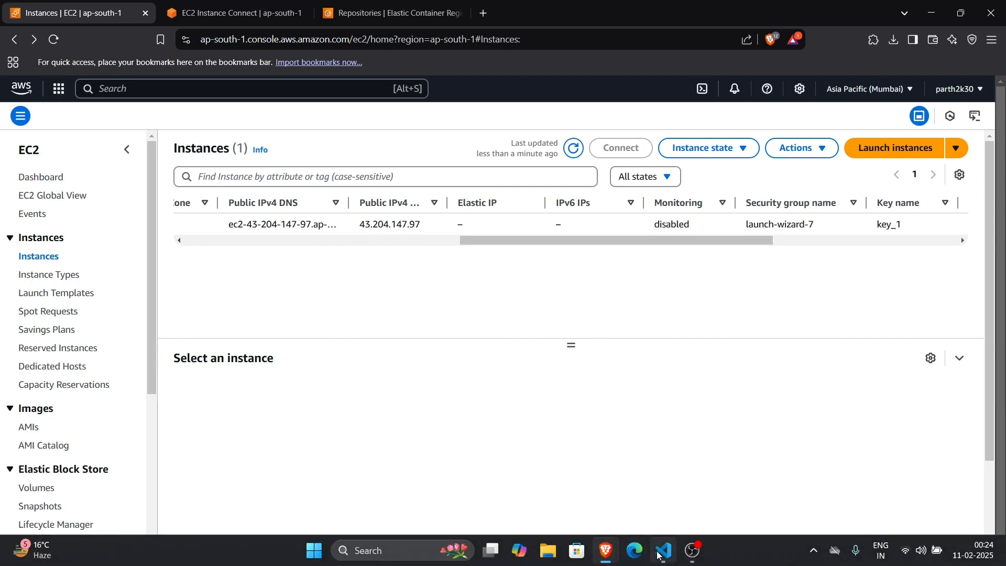
- Back in Visual Studio Code, examine default.conf's server_name address, proxy_pass target and proxy_set_header lines
mouse_move(663, 551)
left_click(665, 498)
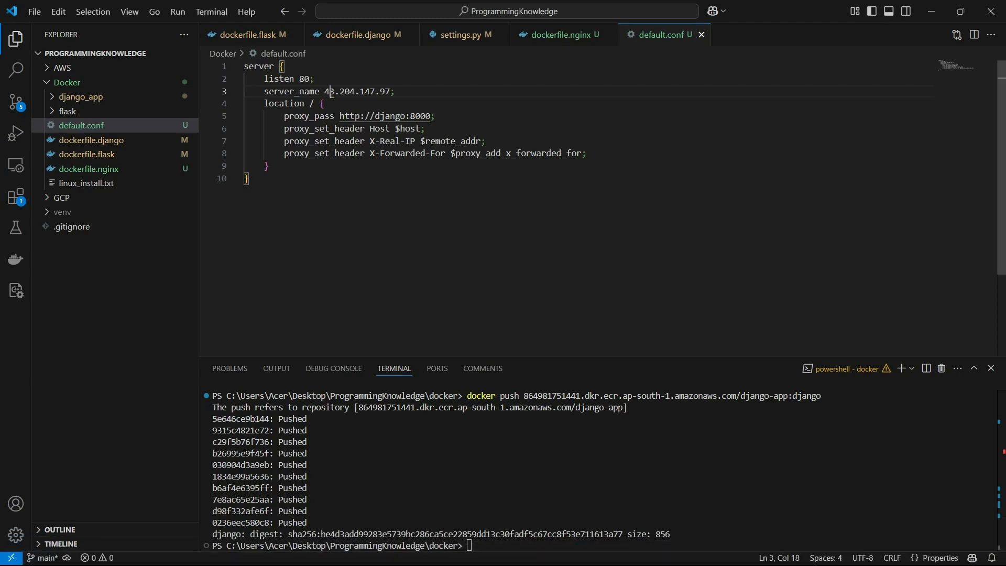
left_click_drag(331, 92, 384, 93)
left_click(390, 93)
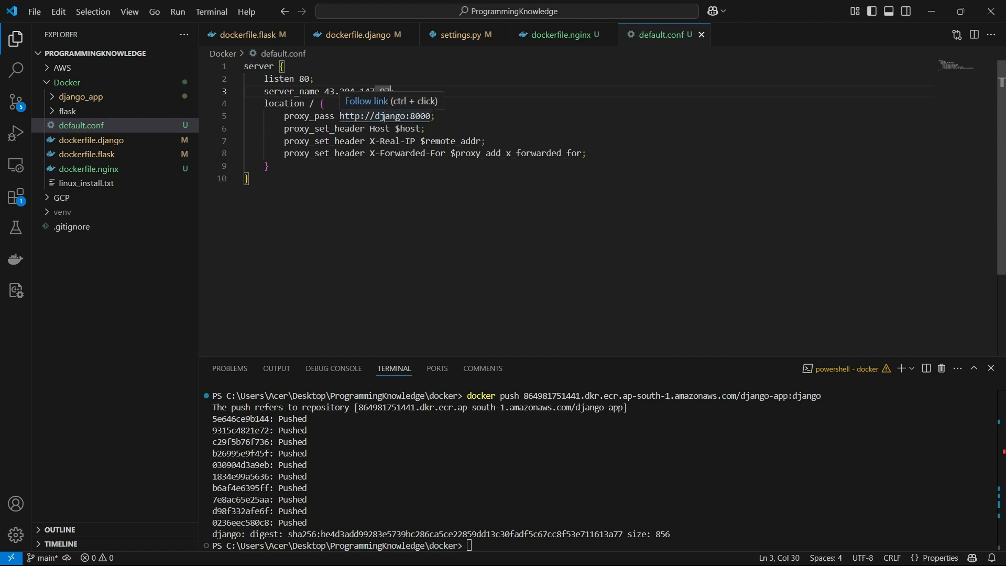
double_click(380, 117)
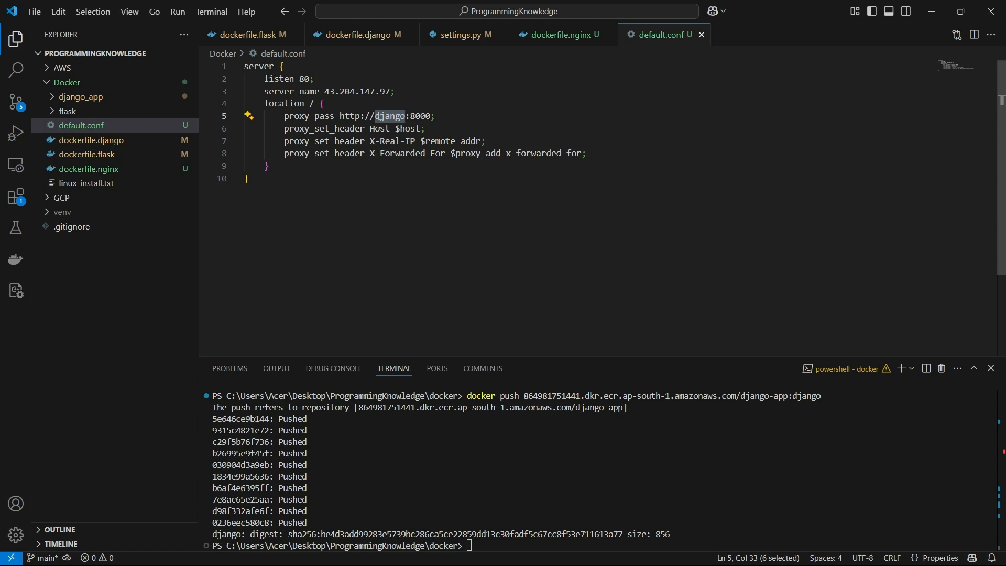
left_click(349, 142)
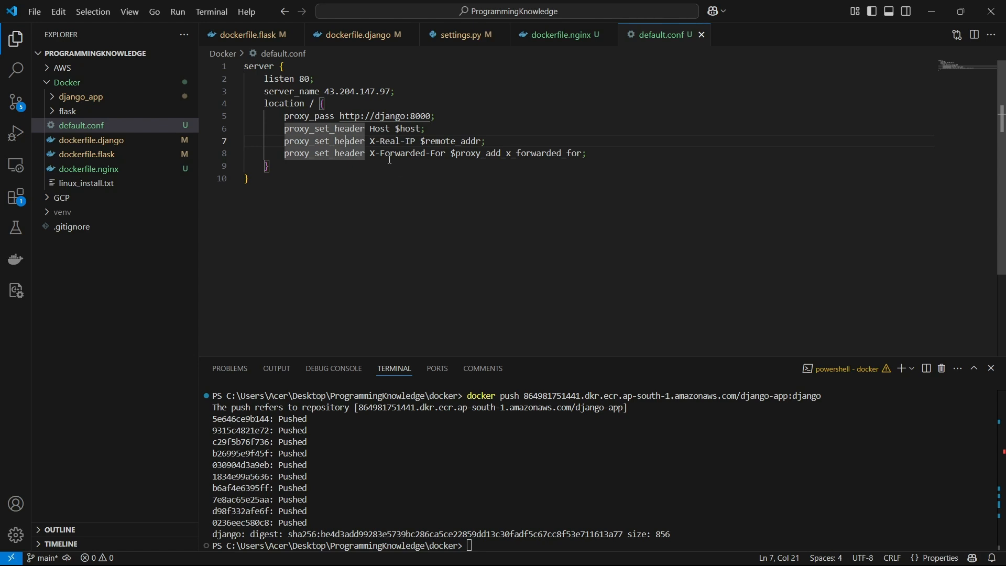
left_click(390, 154)
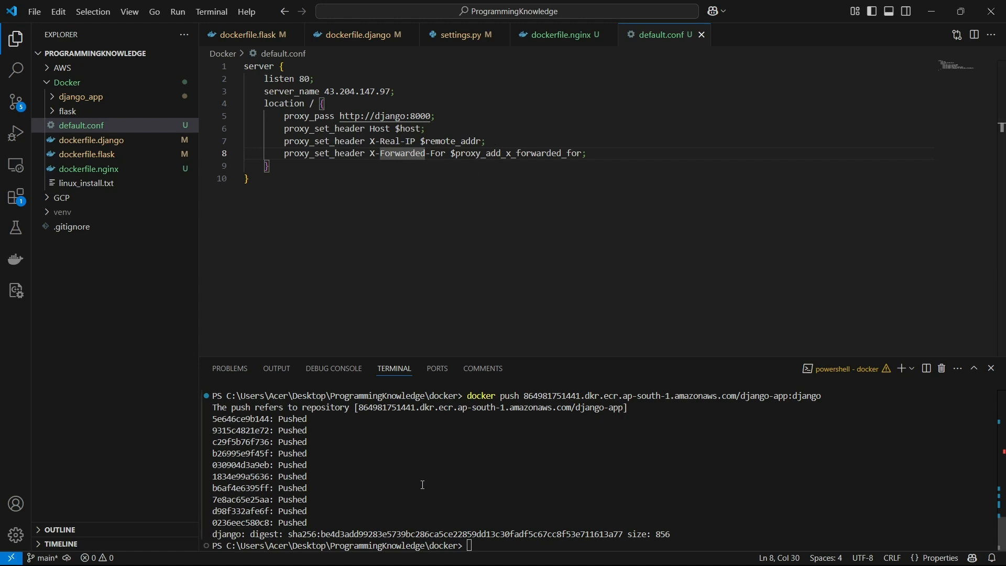
- In the ECR console in Brave, open the django-app repository to check the pushed images, and return to Visual Studio Code
mouse_move(618, 556)
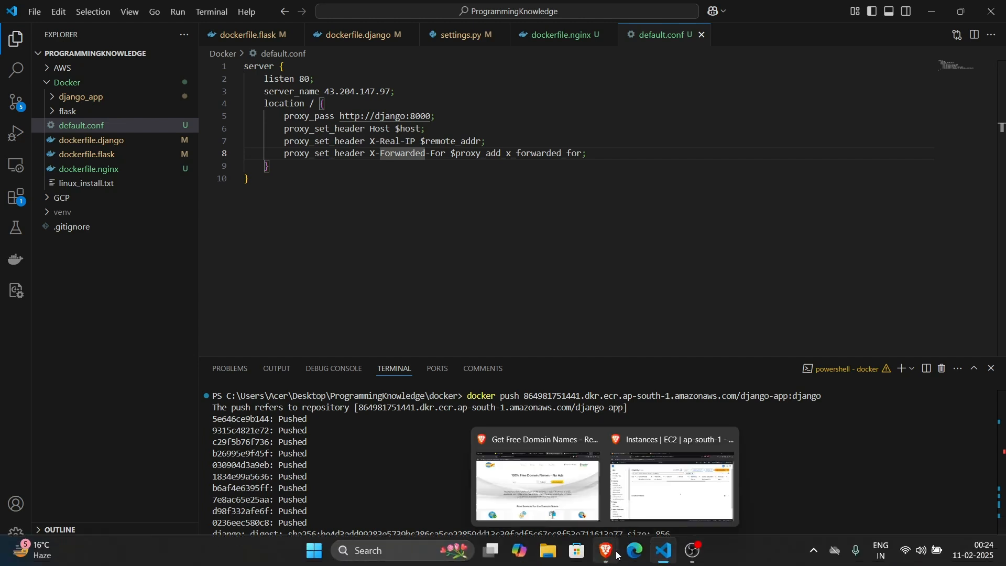
left_click(646, 495)
left_click(367, 13)
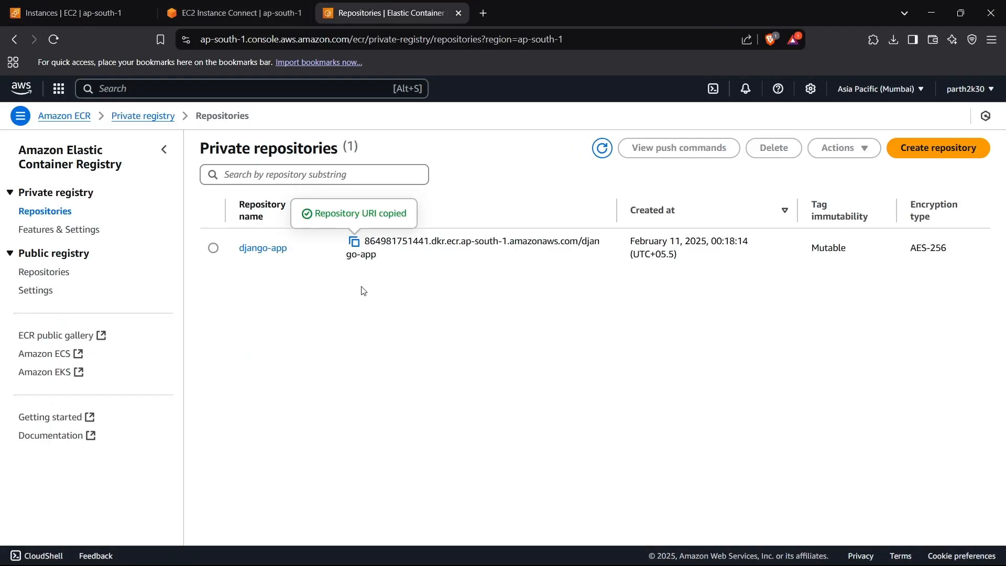
left_click(282, 253)
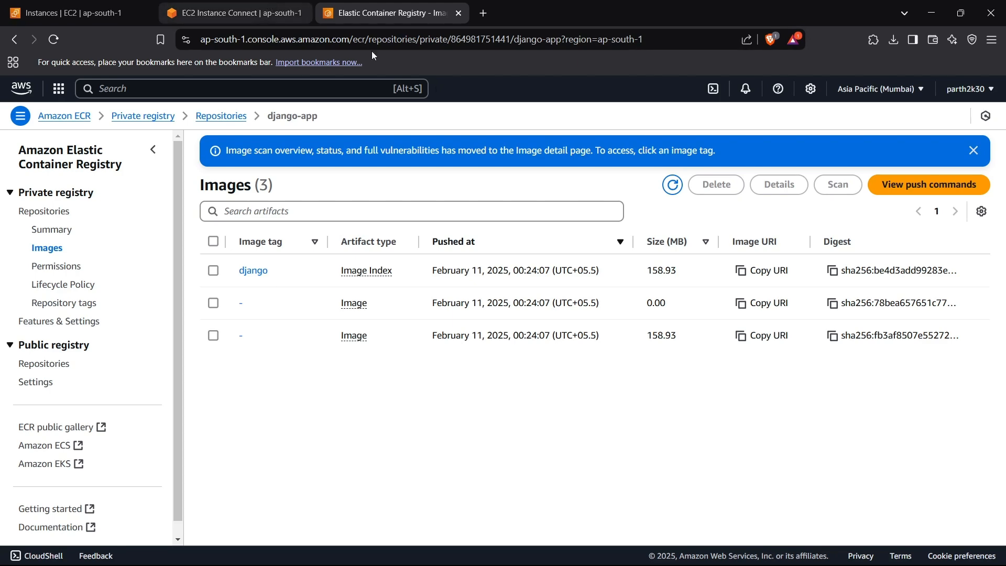
left_click(674, 562)
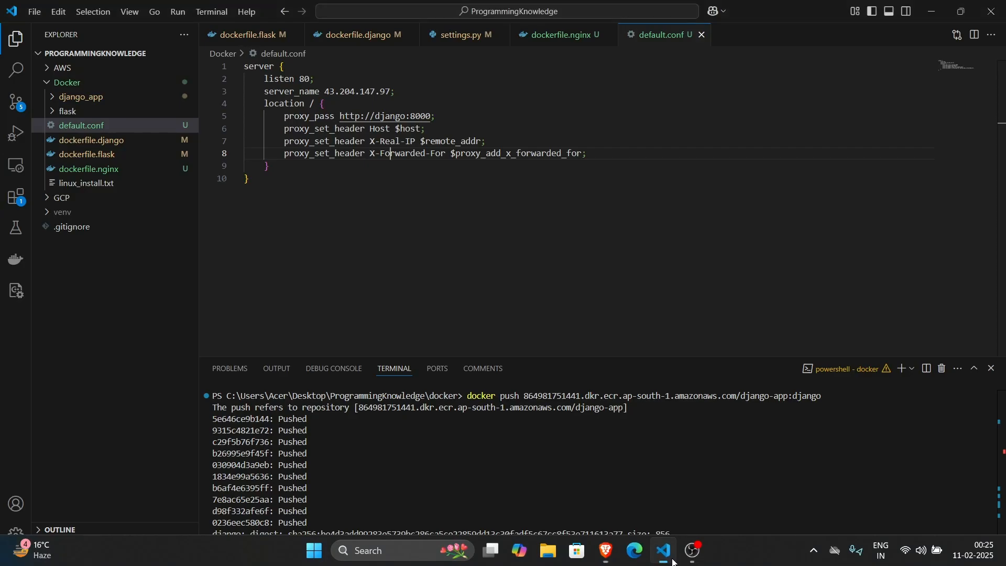
- Build a Docker image named nginx from dockerfile.nginx in the current directory, and list the local Docker images
left_click(594, 466)
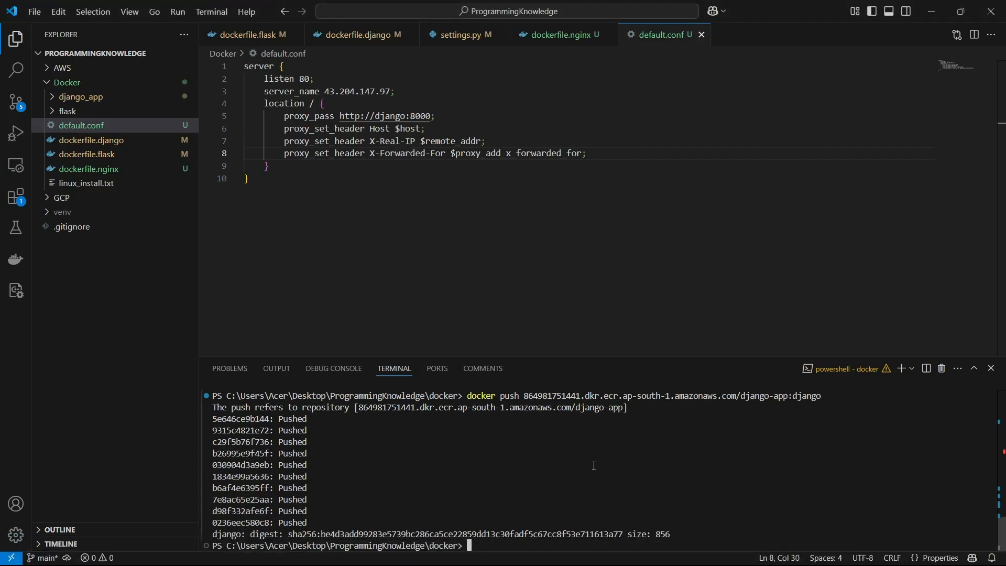
type("docker build -t ")
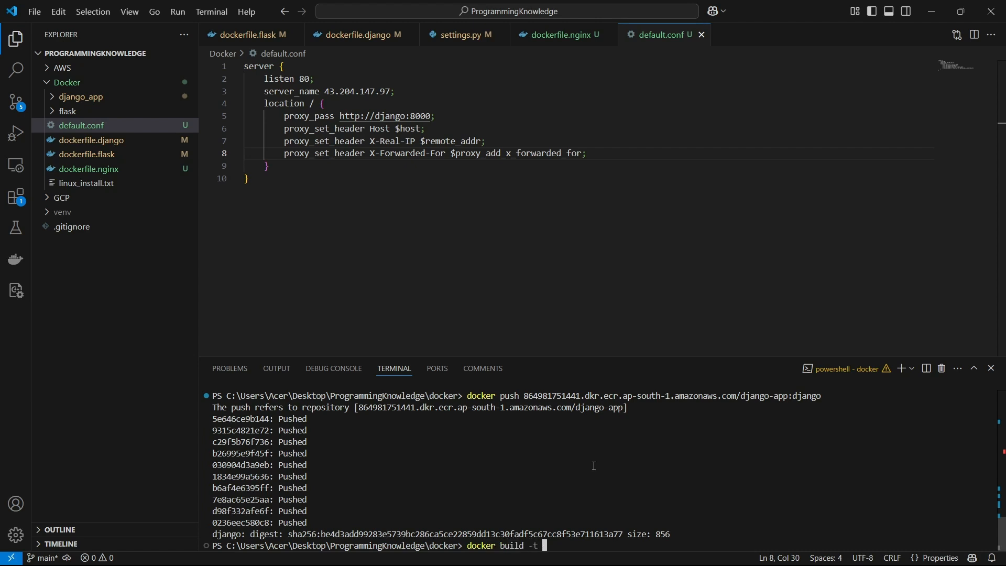
type("nginx -f dockerfile.nginx")
left_click(559, 35)
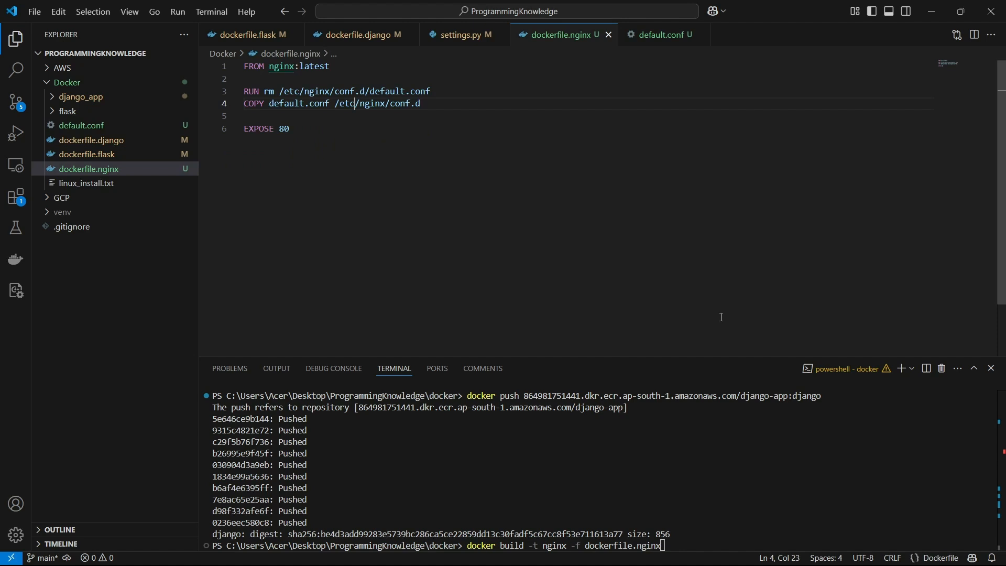
left_click(681, 522)
type(".")
key("Return")
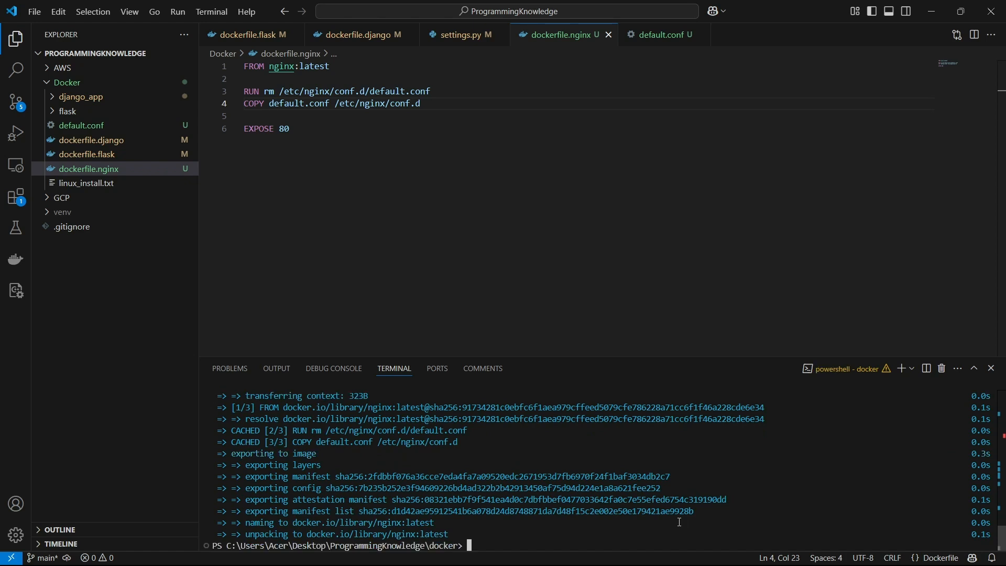
type("docker images")
key("Return")
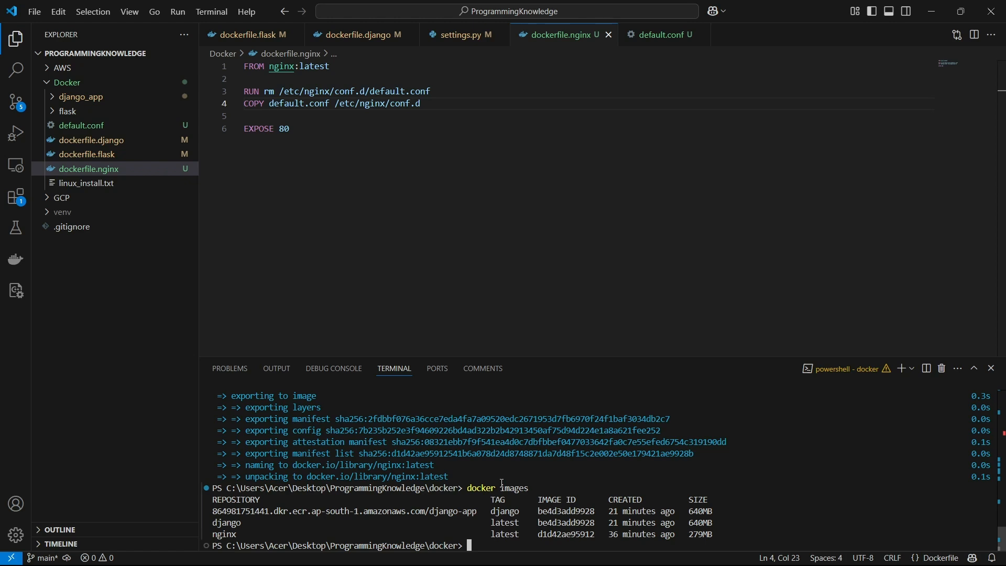
- Tag the local nginx image for the django-app ECR repository in ap-south-1 with the tag nginx
type("docker ")
type("i")
type("ag")
key("Up")
key("Up")
key("Up")
key("Up")
key("Up")
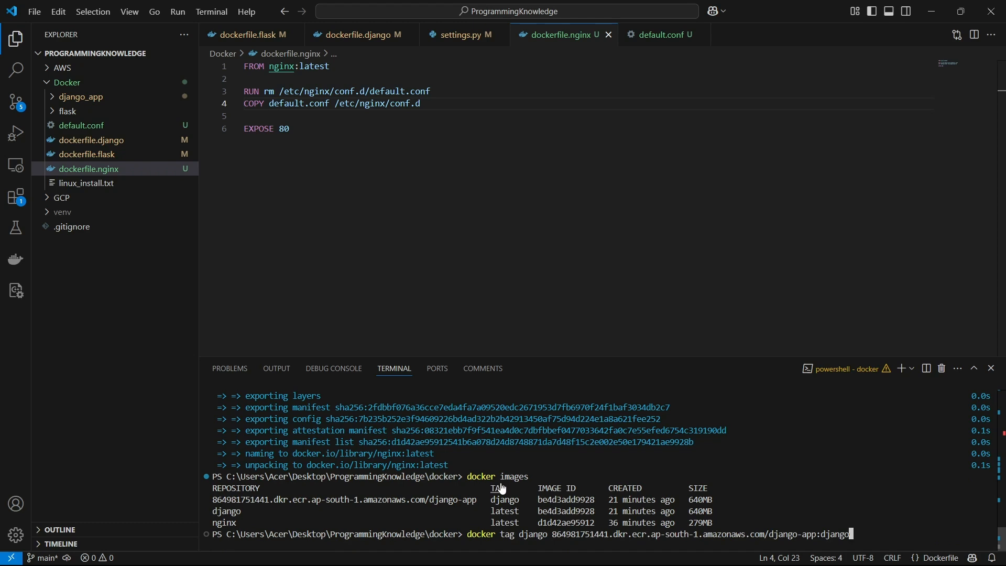
key("Left")
key("Left")
key("Left")
key("Left")
key("Left")
key("Left")
key("End")
key("ctrl+shift+Left")
type("nginx")
key("ctrl+Left")
key("ctrl+Left")
key("ctrl+Left")
key("ctrl+Left")
key("ctrl+Left")
key("ctrl+Left")
key("ctrl+Left")
key("ctrl+Left")
key("ctrl+Left")
key("ctrl+shift+Right")
type("nginx")
key("Return")
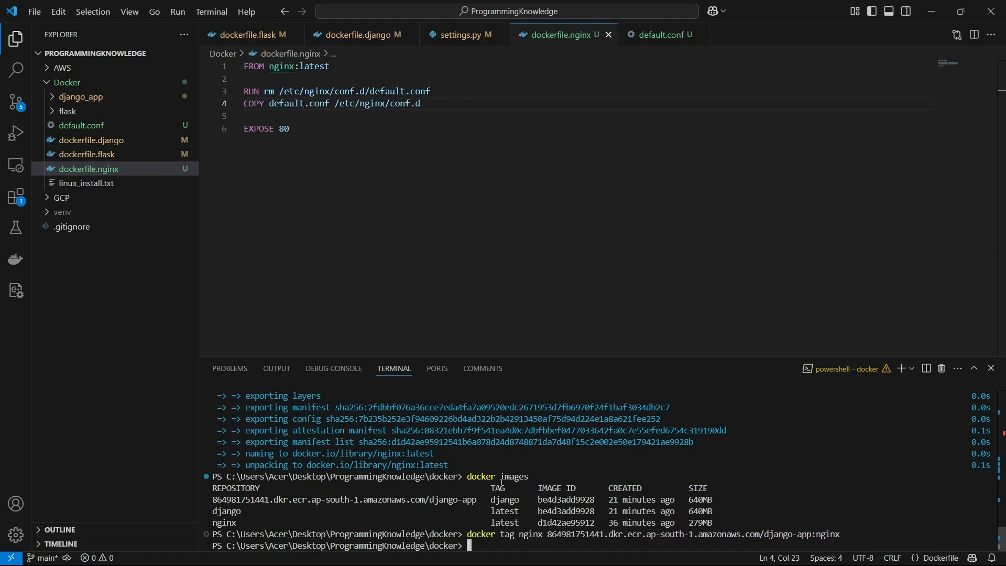
- List the local Docker images again and check the django-app repository entry tagged nginx
key("Up")
key("Up")
key("Return")
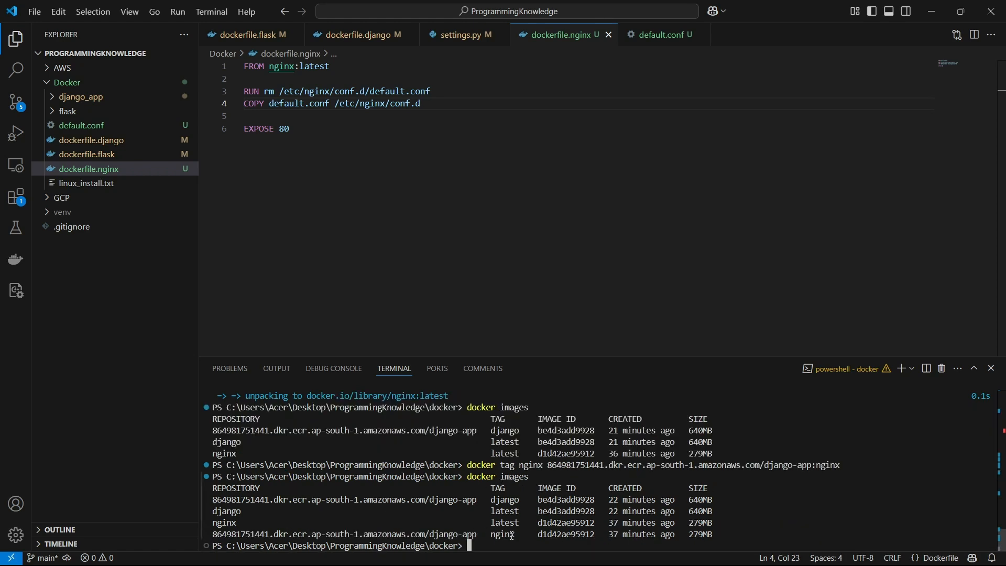
left_click_drag(513, 536, 205, 533)
left_click(514, 505)
- Push the django-app image tagged nginx to the ap-south-1 ECR repository
type("docker push 864981751441.dkr.ecr.ap-south-1.amazonaws.com/django-app:django")
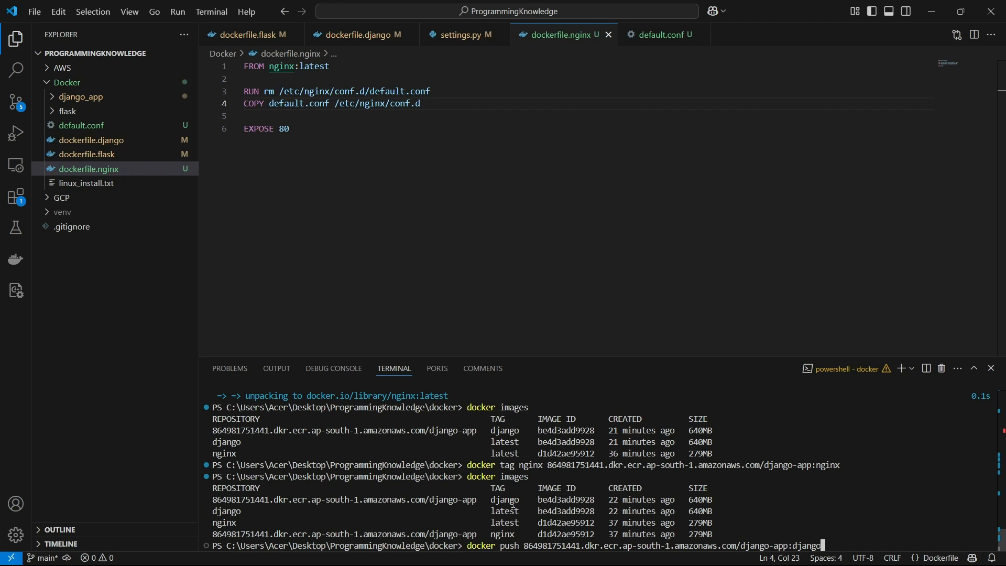
key("ctrl+shift+Left")
type("nginc")
key("Return")
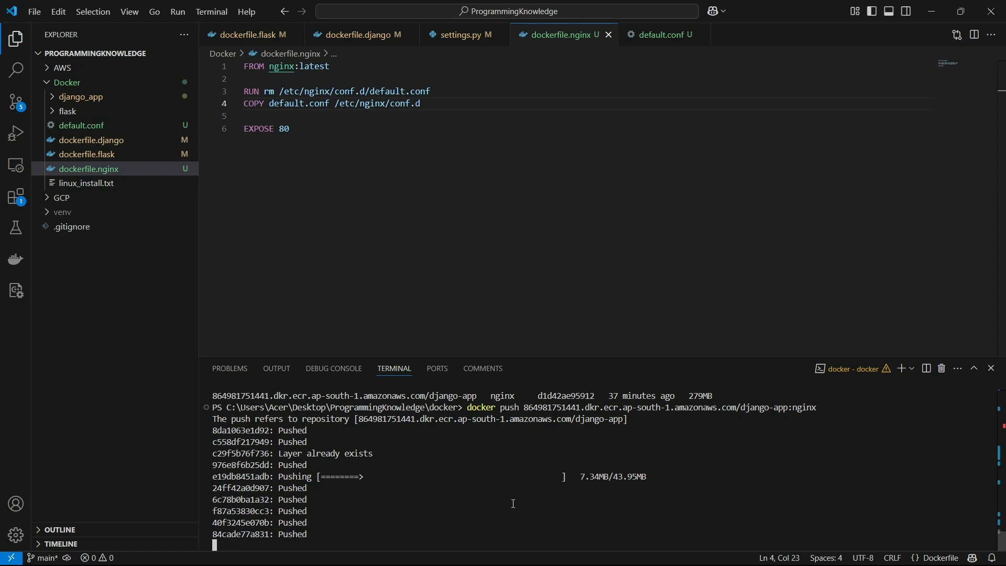
- Switch to the EC2 Instance Connect terminal in Brave and list the files in the ubuntu home directory
mouse_move(623, 565)
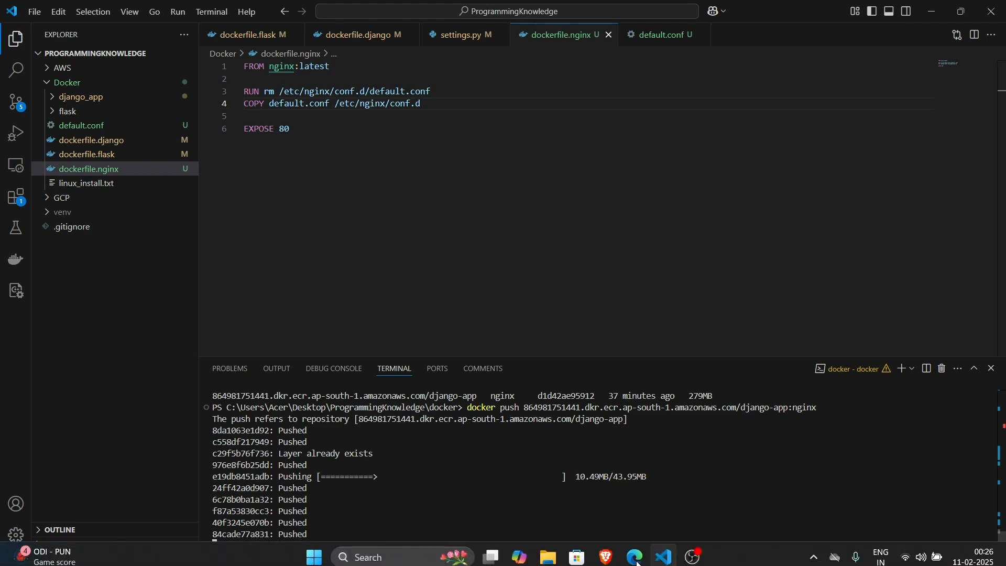
left_click(639, 462)
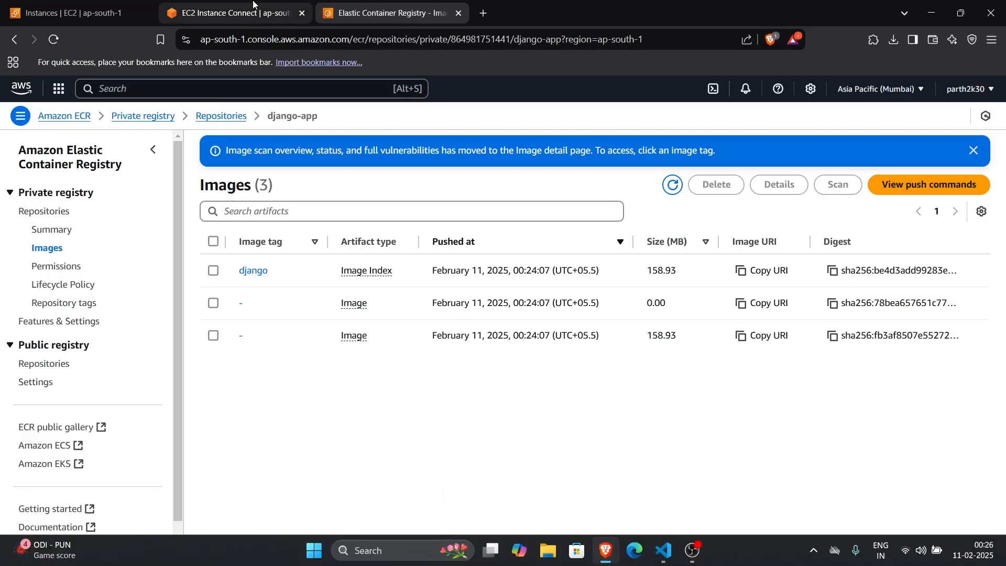
left_click(231, 13)
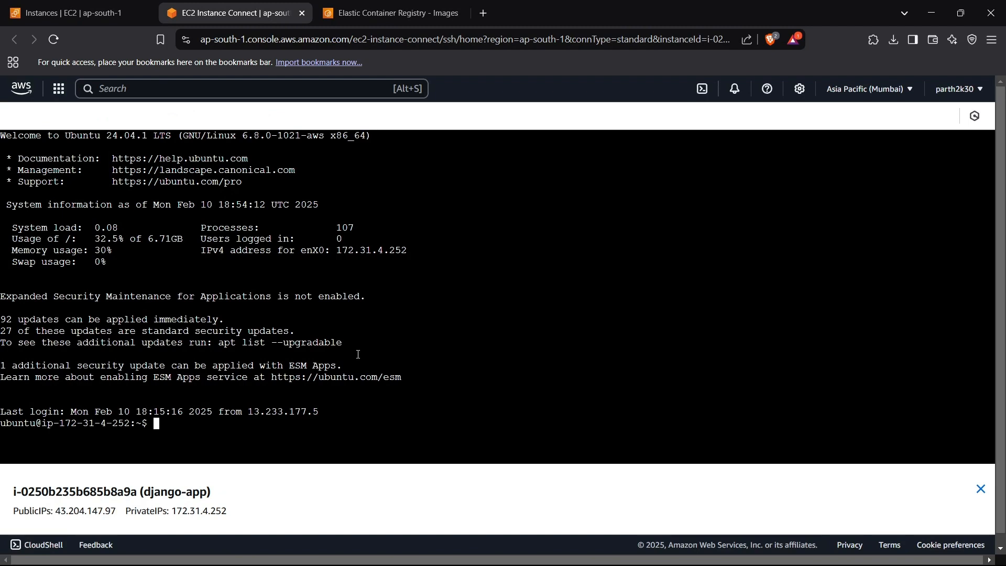
type("ls")
key("Return")
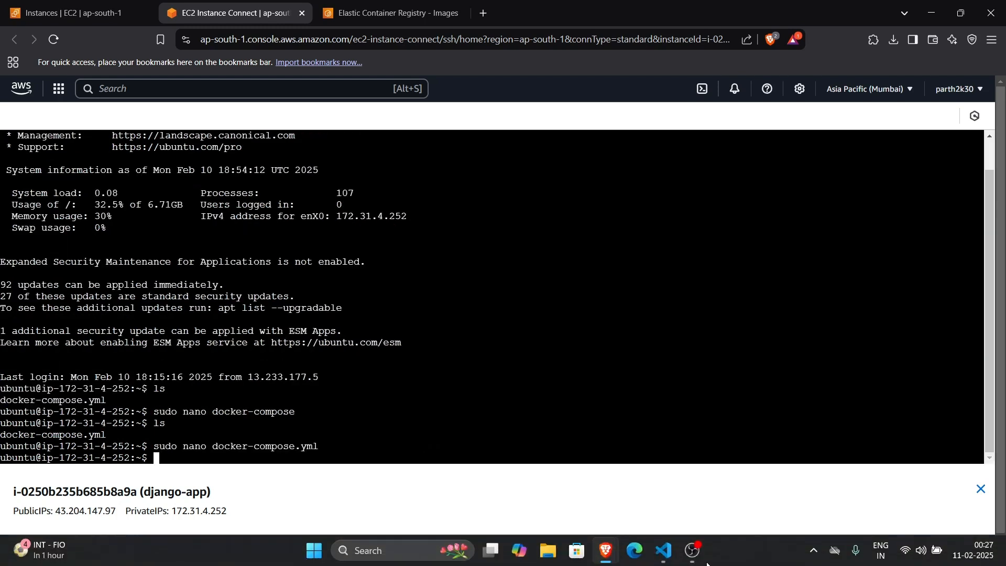
- Check the nginx push in Visual Studio Code, and reload the django-app repository's image list in ECR in Brave
left_click(673, 556)
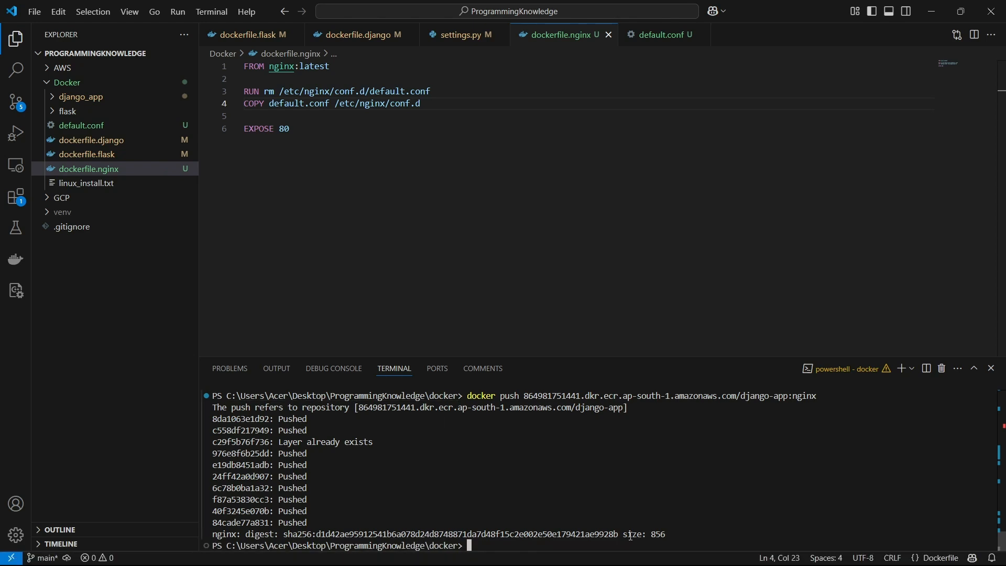
left_click(933, 10)
left_click(440, 17)
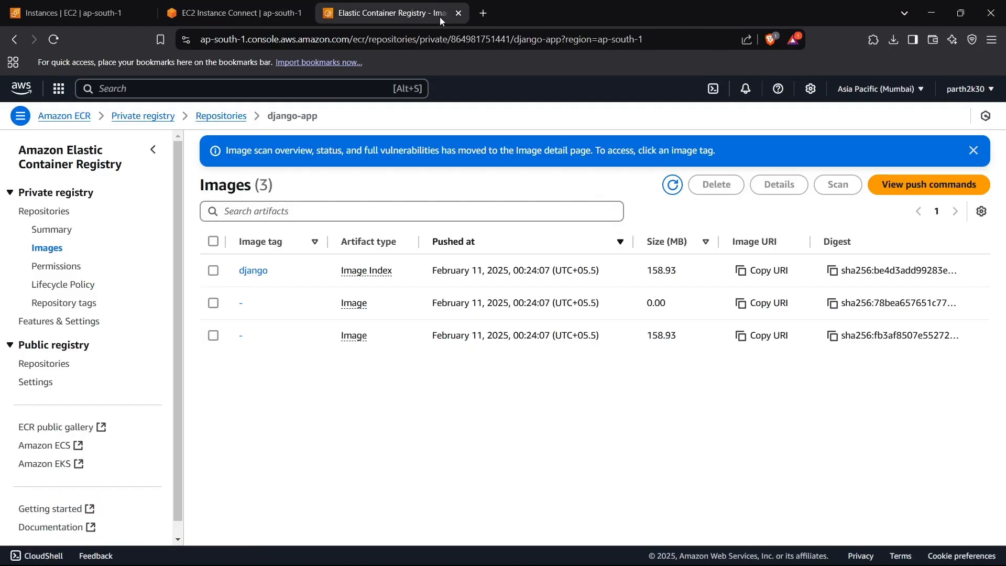
left_click(55, 39)
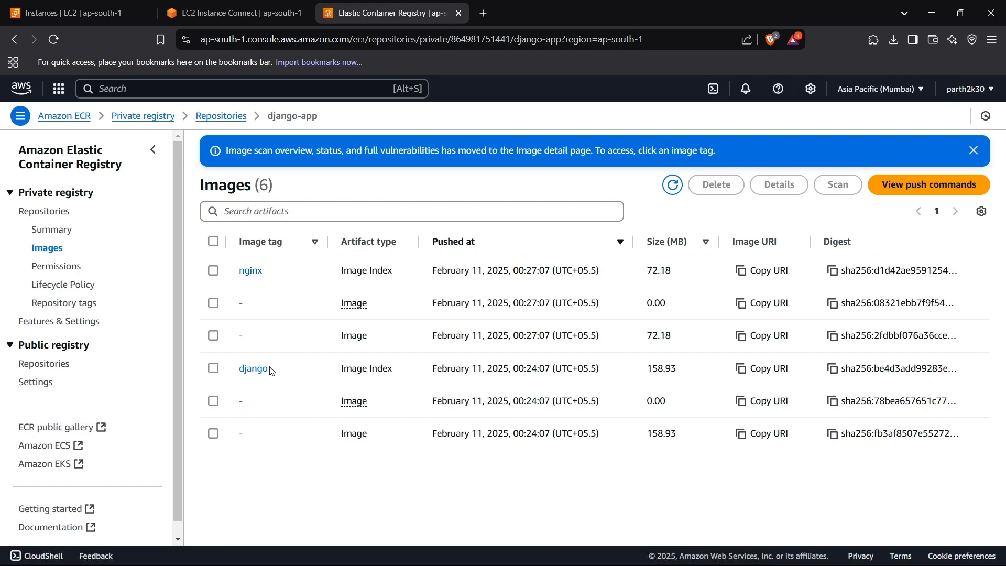
- Check the django-app instance's public IPv4 address in the EC2 instances list and return to the Instance Connect session
left_click(247, 11)
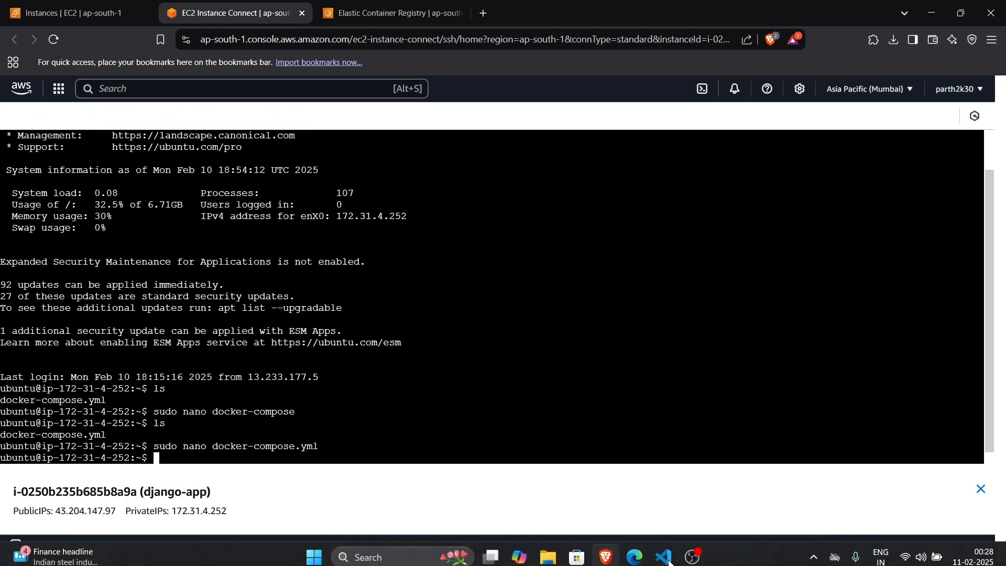
left_click(672, 560)
left_click(874, 8)
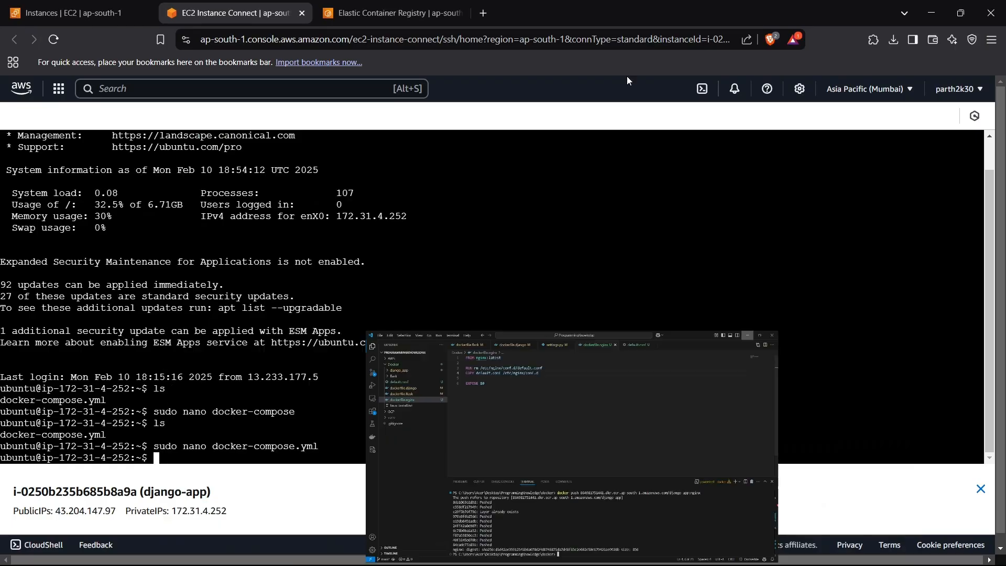
left_click(59, 4)
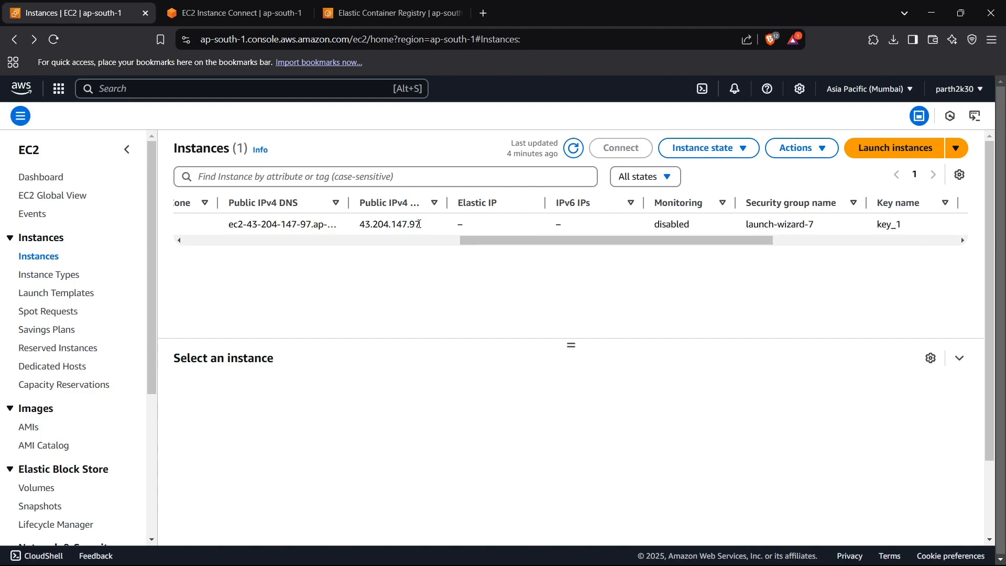
left_click_drag(423, 225, 356, 231)
left_click(356, 231)
left_click(236, 12)
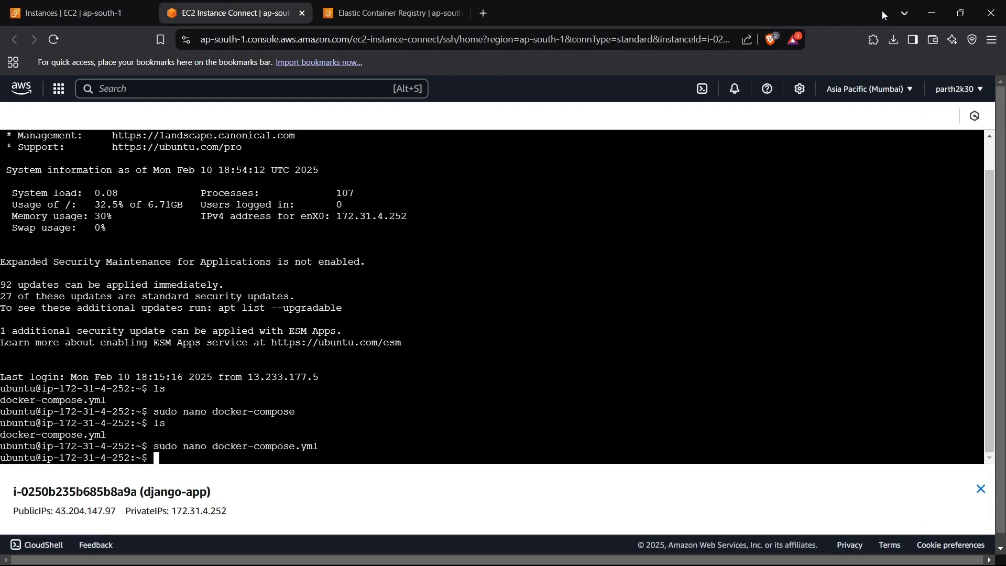
- In Visual Studio Code, open settings.py inside the nested django_app folder and check the address in ALLOWED_HOSTS
left_click(932, 12)
left_click(663, 560)
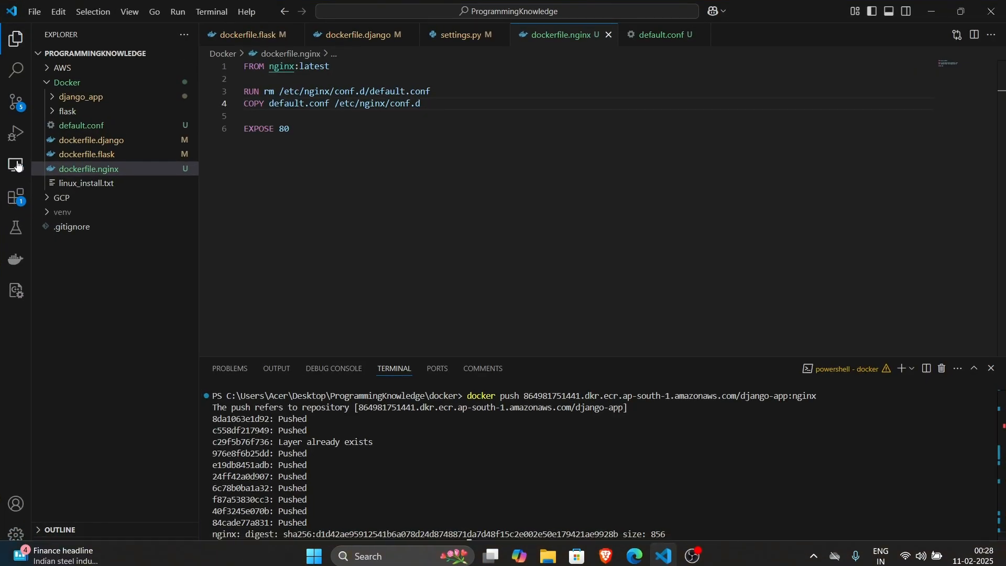
left_click(100, 97)
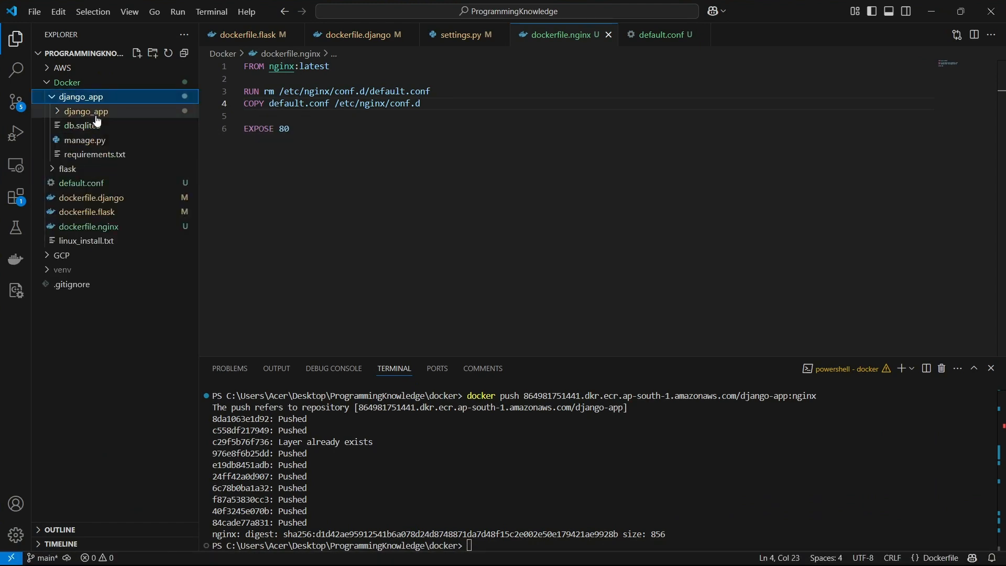
left_click(97, 112)
left_click(92, 169)
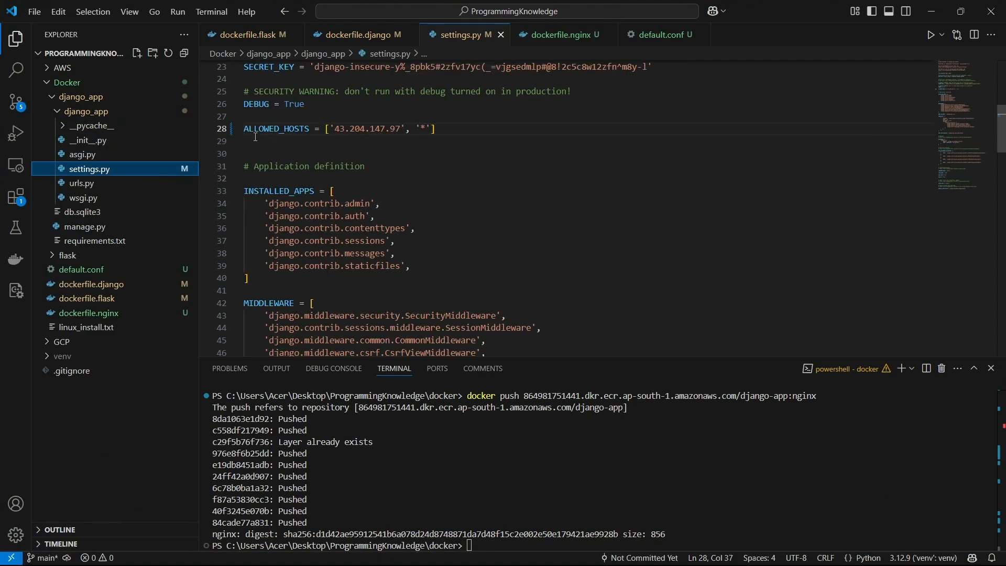
left_click_drag(335, 128, 407, 128)
left_click(425, 143)
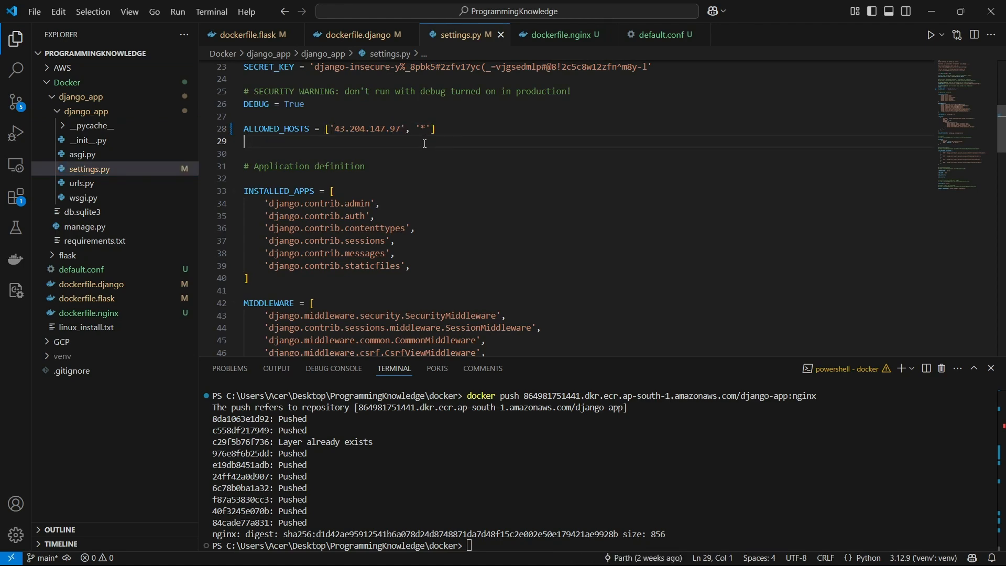
- Leave Visual Studio Code and return to the EC2 Instance Connect terminal in Brave
left_click(932, 11)
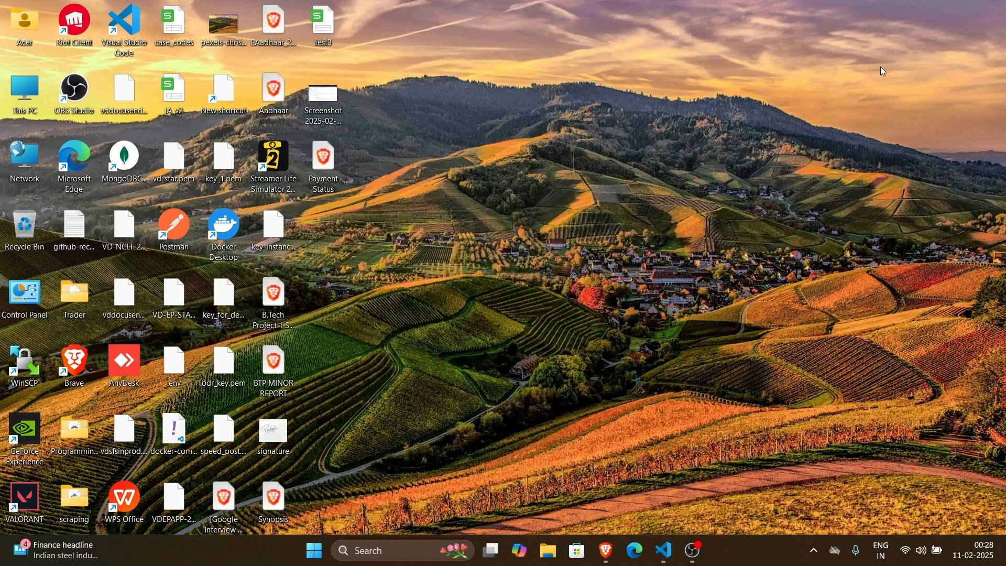
mouse_move(608, 550)
left_click(667, 480)
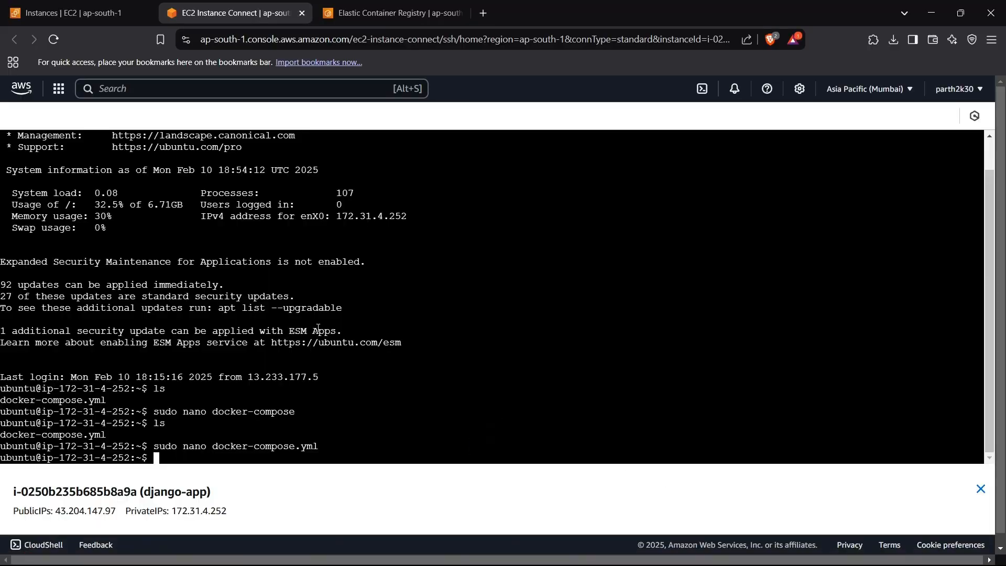
type("sudo")
type(" nano")
type(" docker")
key("BackSpace")
key("BackSpace")
key("BackSpace")
key("BackSpace")
key("BackSpace")
key("BackSpace")
key("BackSpace")
key("BackSpace")
key("BackSpace")
key("BackSpace")
key("BackSpace")
key("BackSpace")
key("BackSpace")
key("BackSpace")
key("BackSpace")
key("BackSpace")
- Install docker.io and docker-compose on the instance using sudo apt install with the -y option
type("o apt install docker")
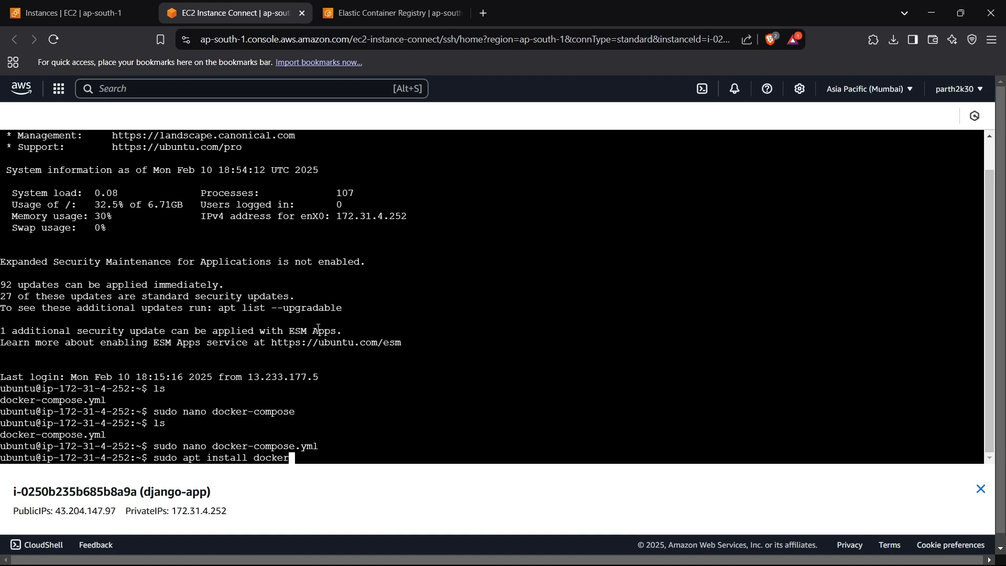
type(".io docker-compos")
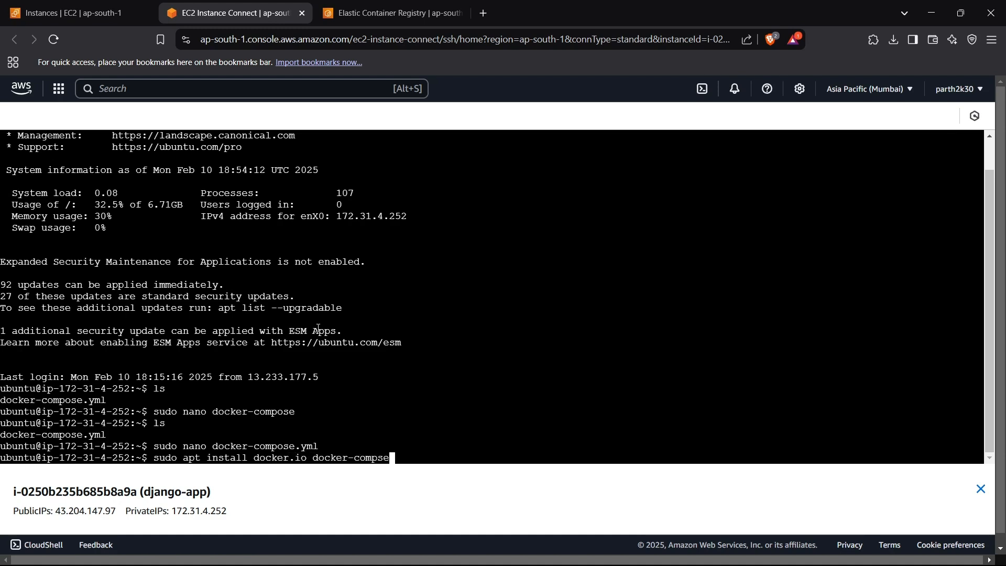
type("e -y")
key("Return")
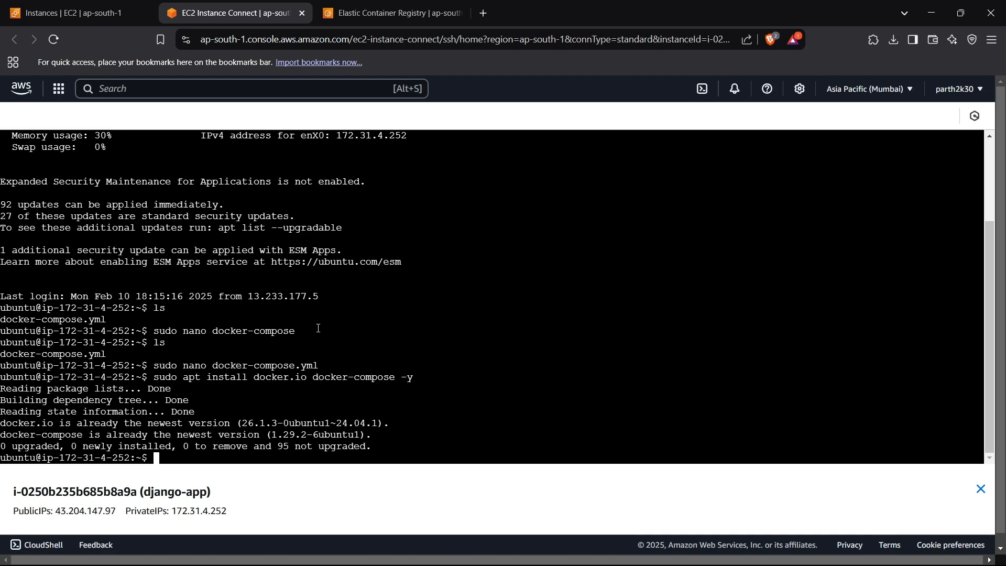
- Open docker-compose.yml in the nano editor with sudo
type("sudo nano docker-compose")
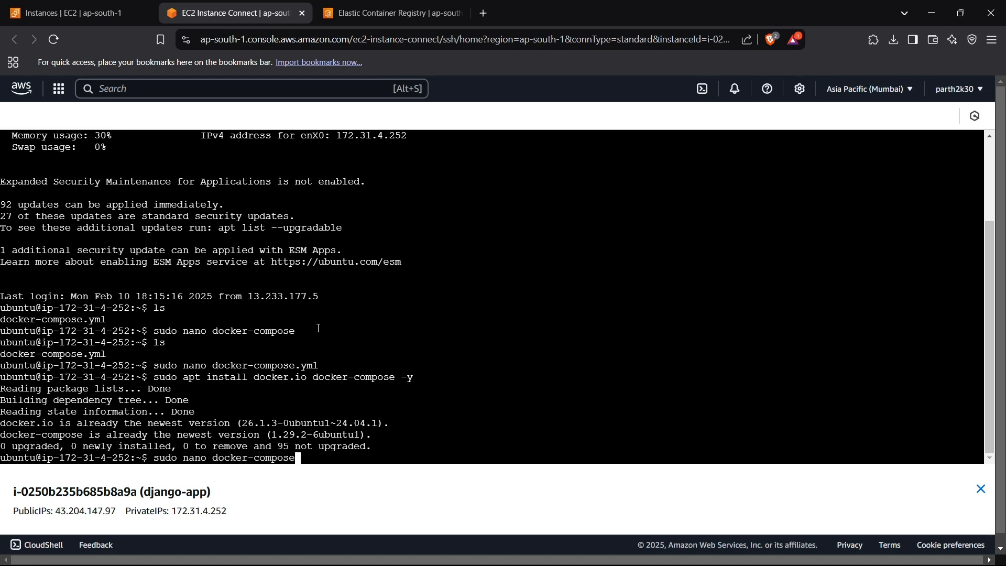
type(".yml")
key("Return")
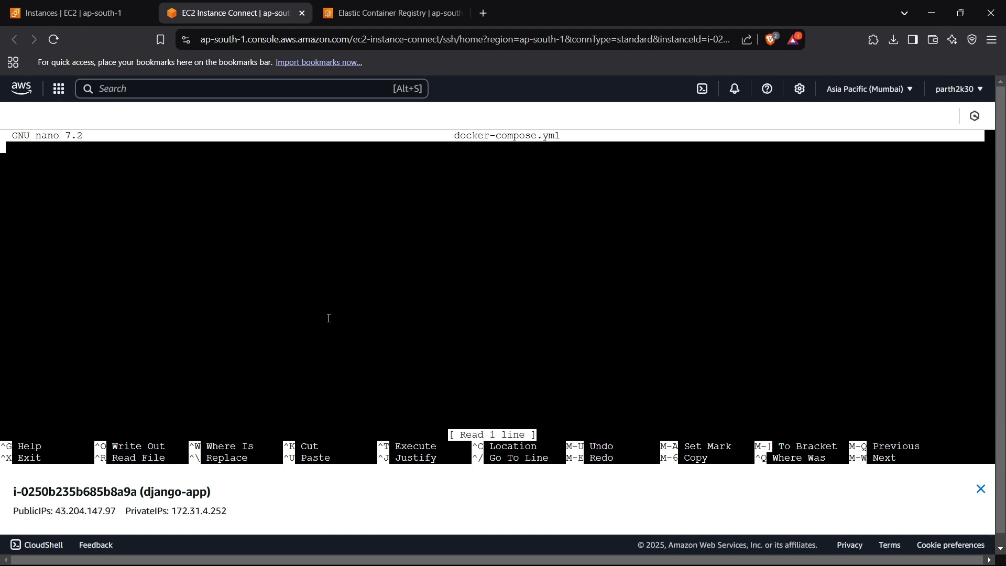
- Add version: "3.8" as the first line of docker-compose.yml, followed by a blank line
type("version: \"\"")
key("Left")
type("3.8")
key("Right")
key("Return")
key("Return")
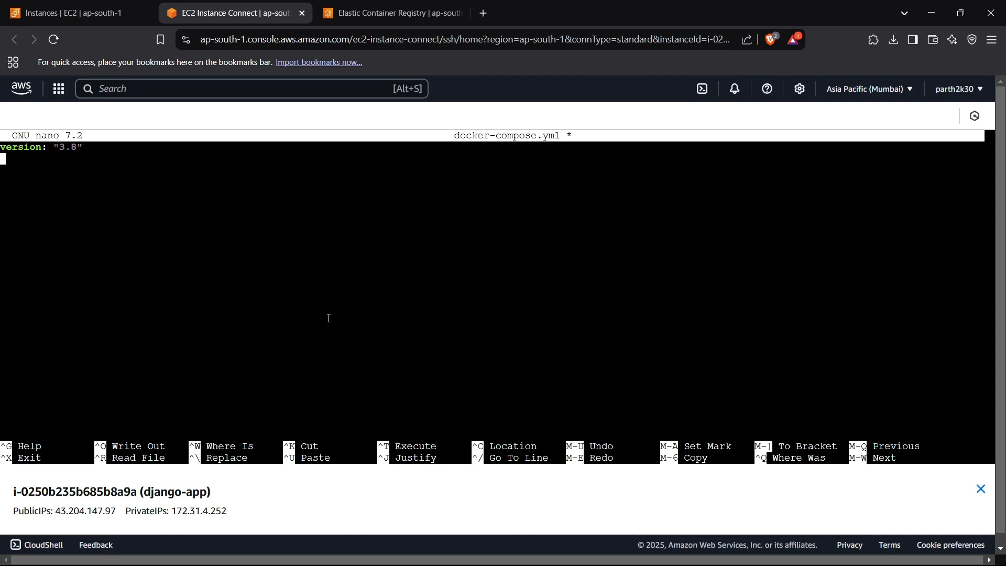
- Add a services section containing a django service with an indented image key beneath it
type("services:")
key("Return")
type("django:")
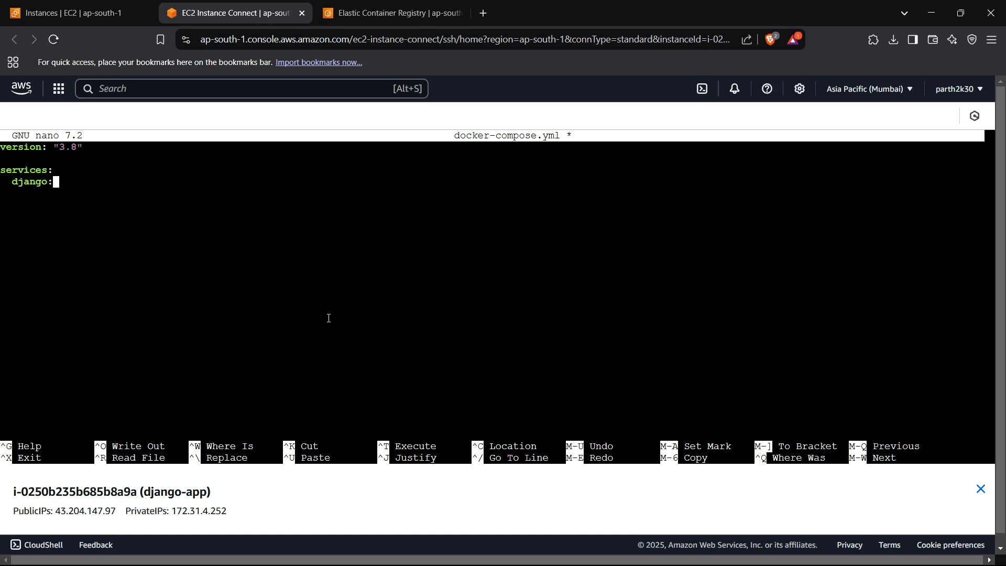
key("Return")
type("image:")
key("Return")
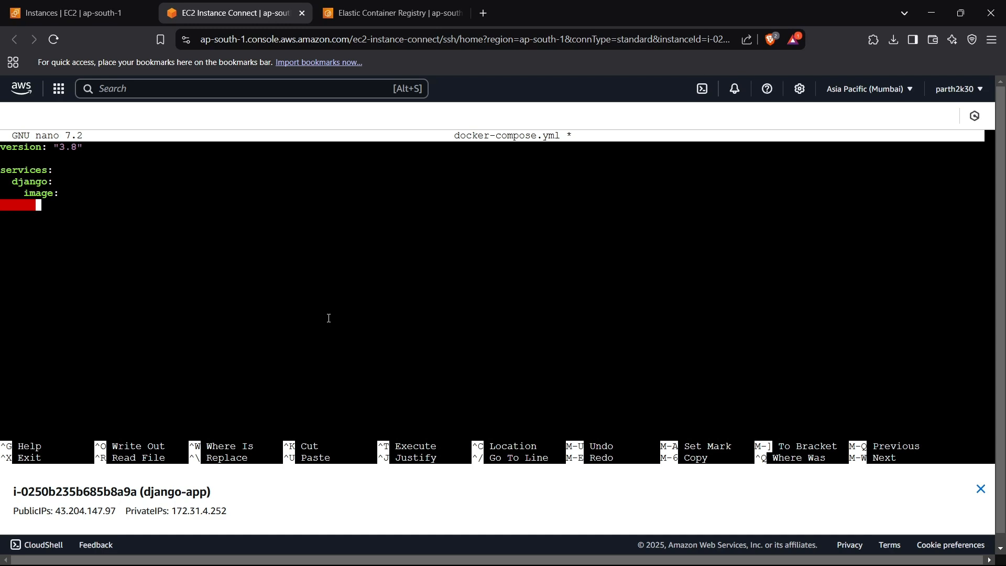
- Copy the URI of the django-tagged image from the ECR repository and paste it under the django service's image key
left_click(425, 6)
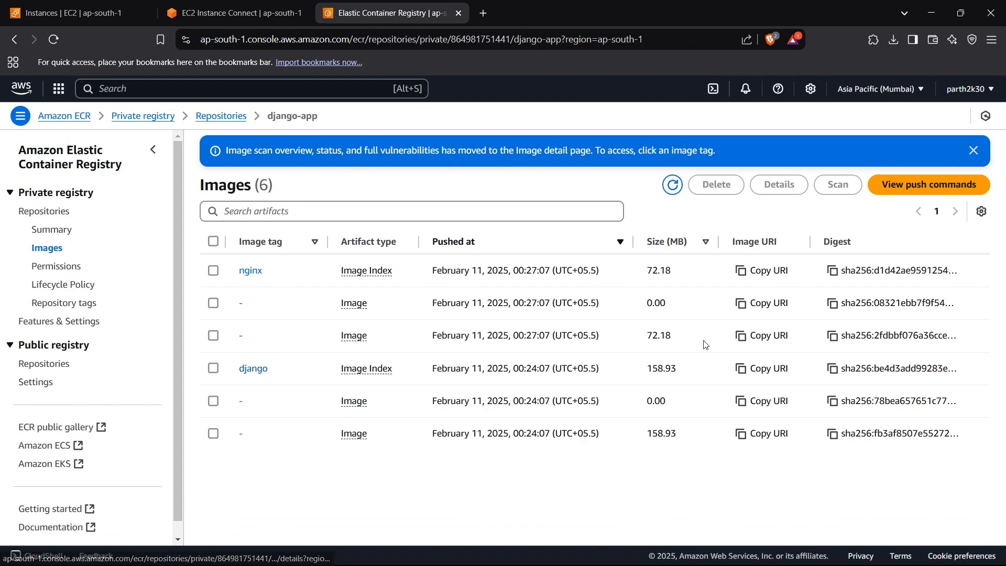
left_click(750, 372)
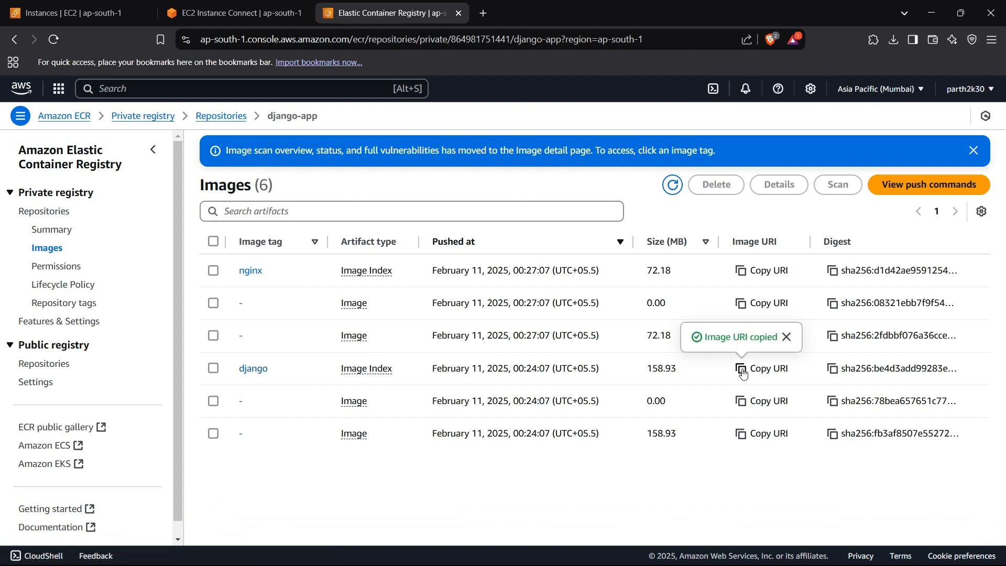
left_click(244, 16)
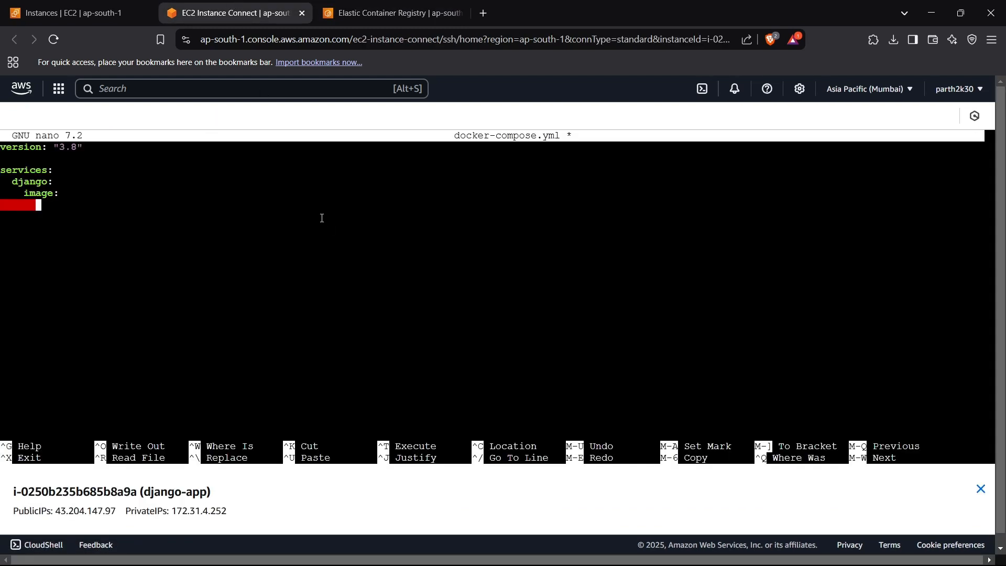
key("Return")
key("BackSpace")
right_click(271, 215)
left_click(305, 339)
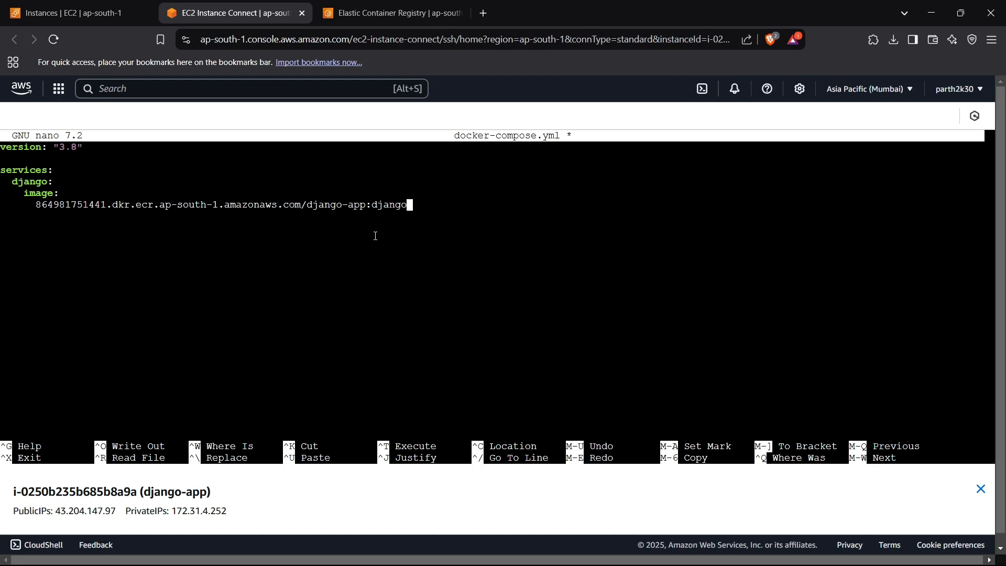
- Add a container_name key to the django service below its image URI
key("Return")
type("container_name:")
key("Return")
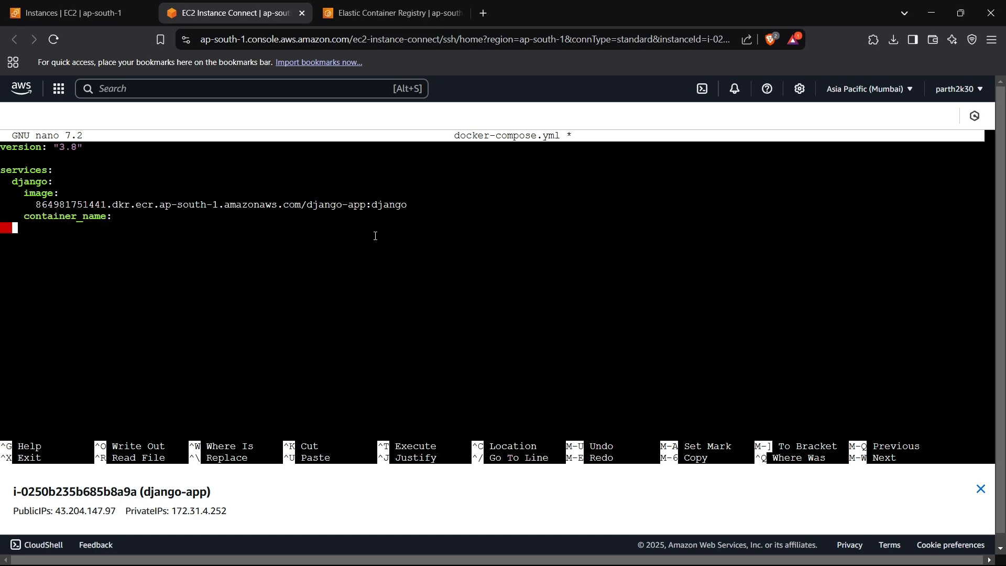
- Switch to Visual Studio Code, check the proxy_pass host name in default.conf, and return to the EC2 terminal in Brave
mouse_move(614, 554)
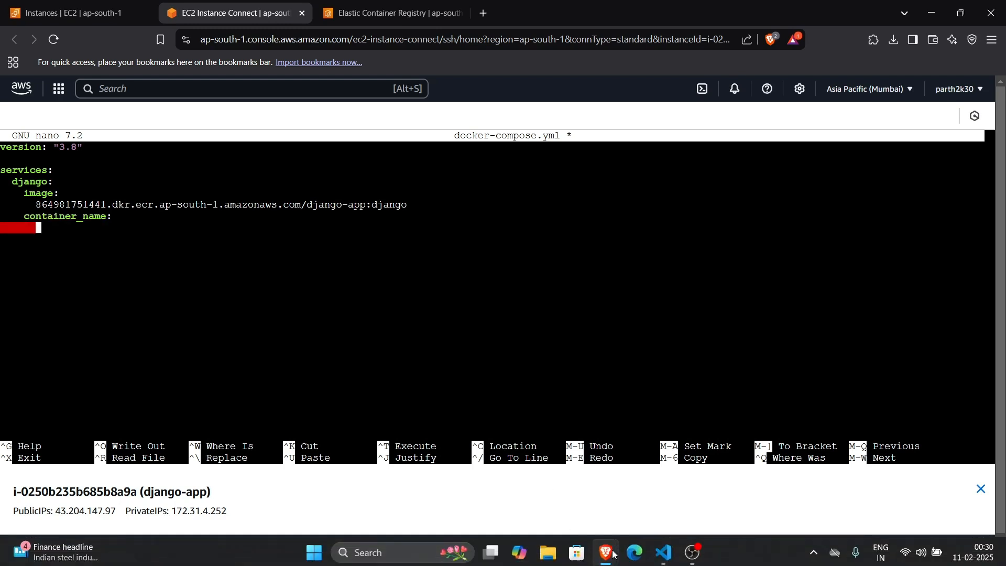
mouse_move(663, 553)
left_click(675, 480)
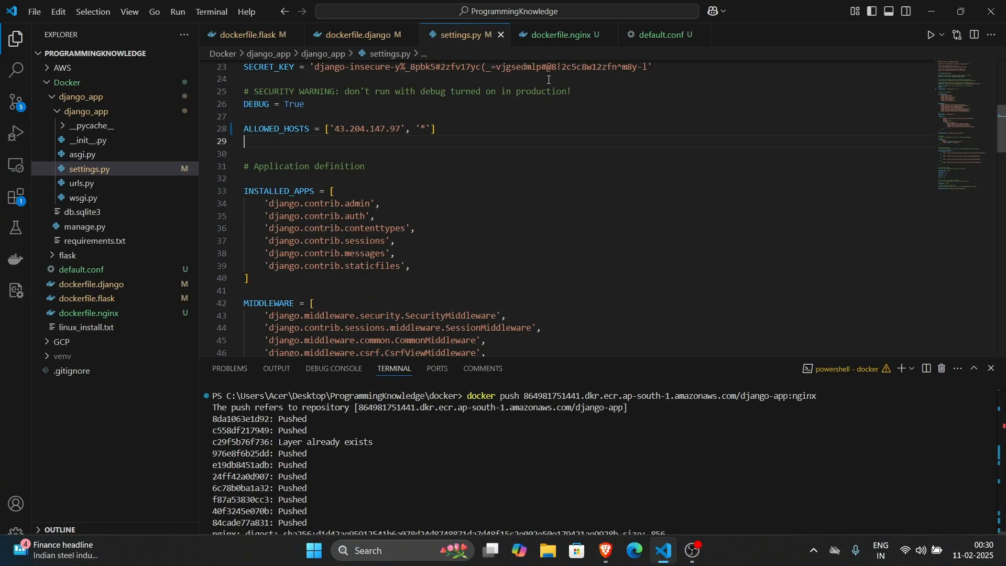
left_click(561, 42)
left_click(671, 37)
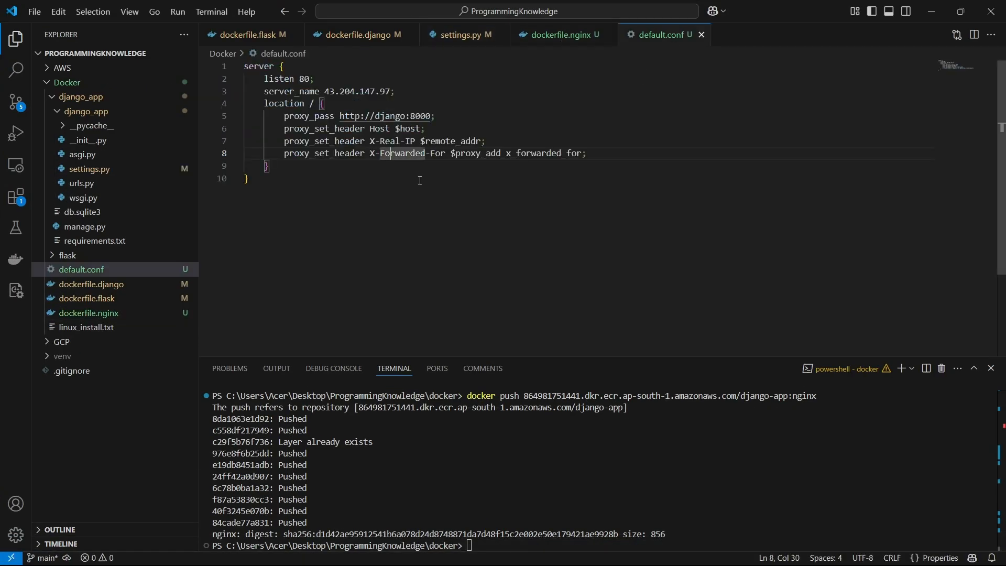
double_click(392, 119)
left_click(539, 136)
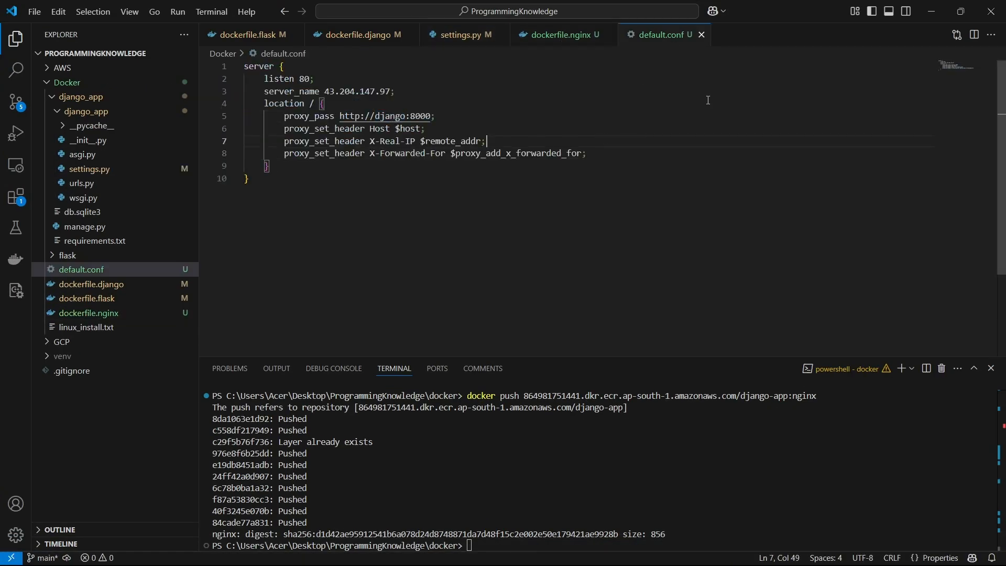
left_click(937, 9)
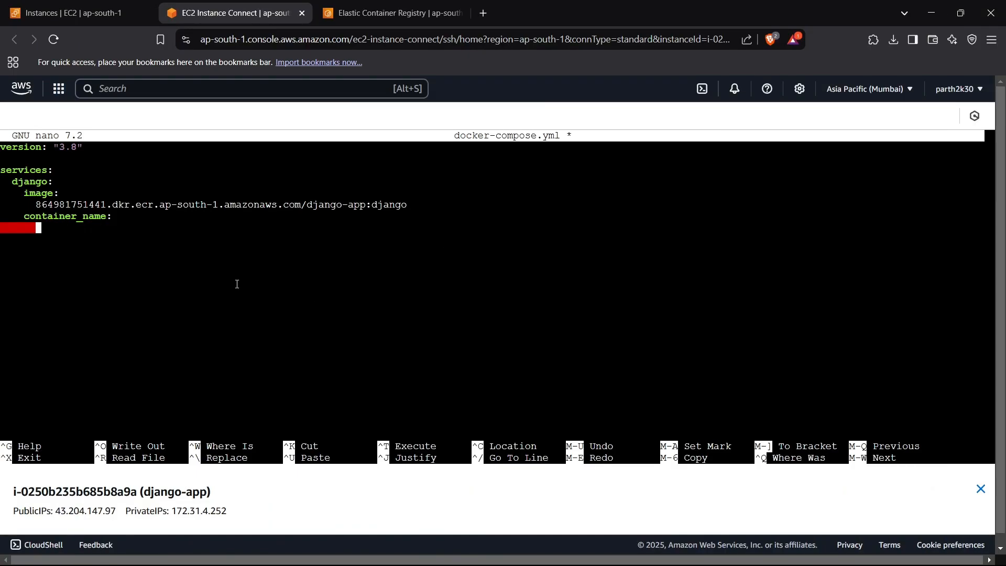
- Set the django service's container_name to django, with the value on the same line as the key
type("django")
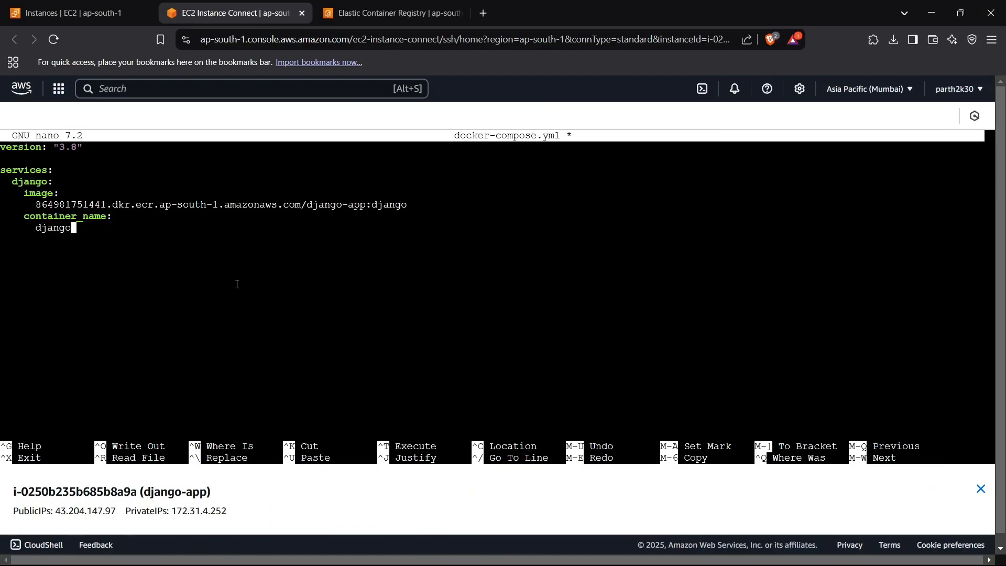
key("BackSpace")
key("BackSpace")
key("BackSpace")
key("BackSpace")
key("BackSpace")
key("BackSpace")
key("BackSpace")
key("BackSpace")
key("BackSpace")
key("BackSpace")
key("BackSpace")
key("BackSpace")
key("BackSpace")
type("d")
key("BackSpace")
key("BackSpace")
key("BackSpace")
type(": django")
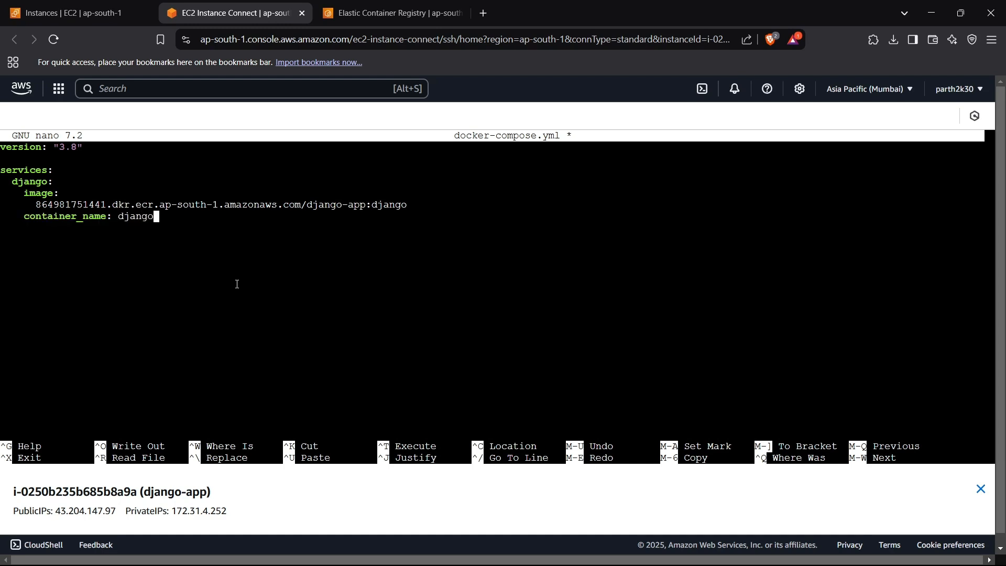
- Add restart: always to the django service
key("Return")
type("restart: always")
key("Return")
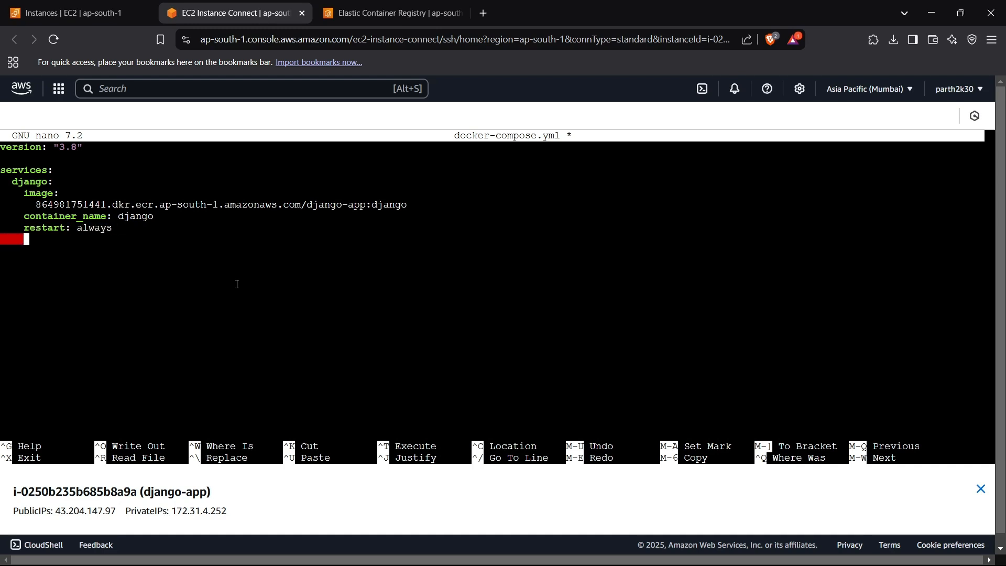
- Add an expose list to the django service with port "8000" as its only entry
type("expose")
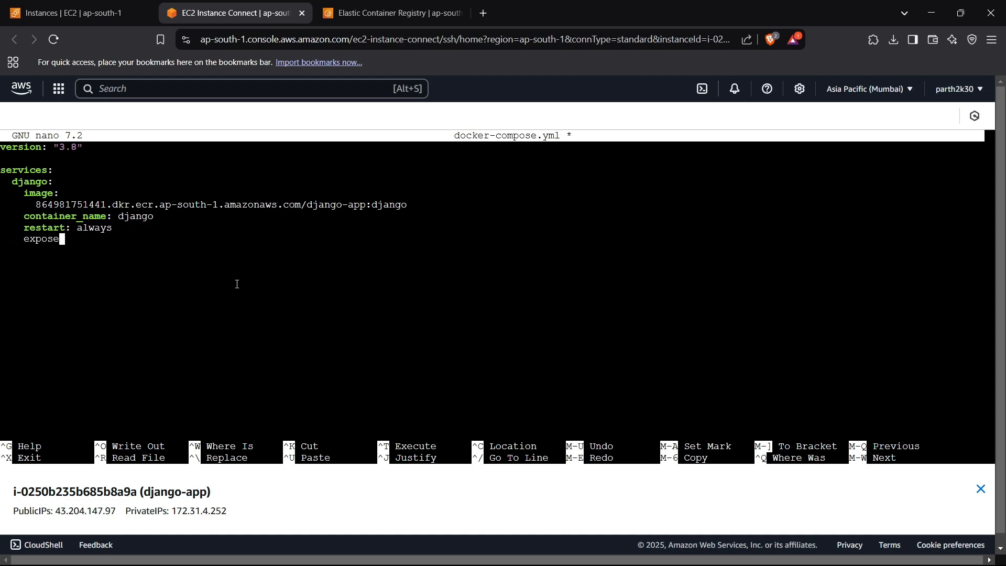
type(":")
key("Return")
type("-")
type(" \"8\"")
key("Left")
type("8000")
key("Right")
key("Return")
- Leave a blank line and add an nginx service with an image key, aligned with the django service
key("Return")
type("nginx:")
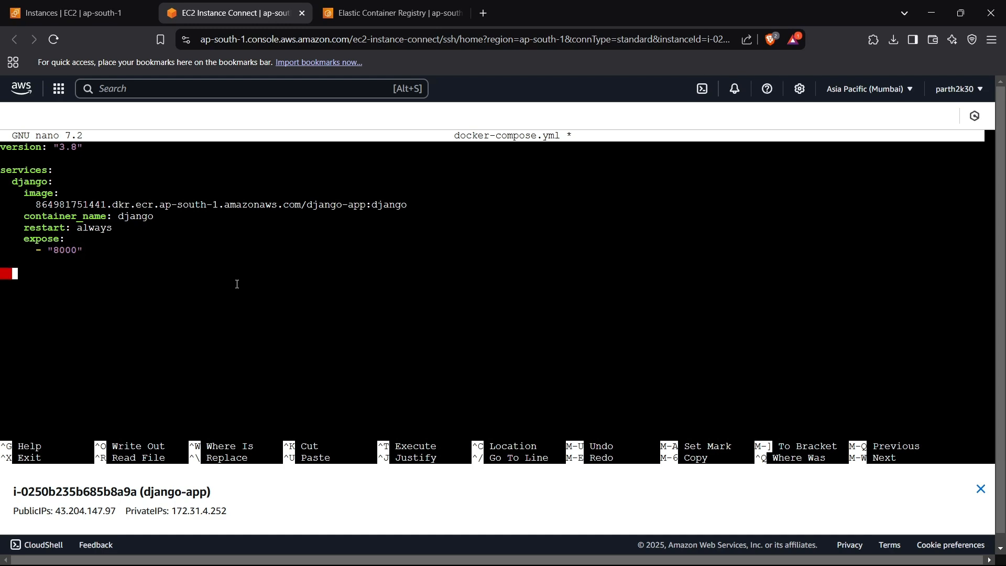
key("Return")
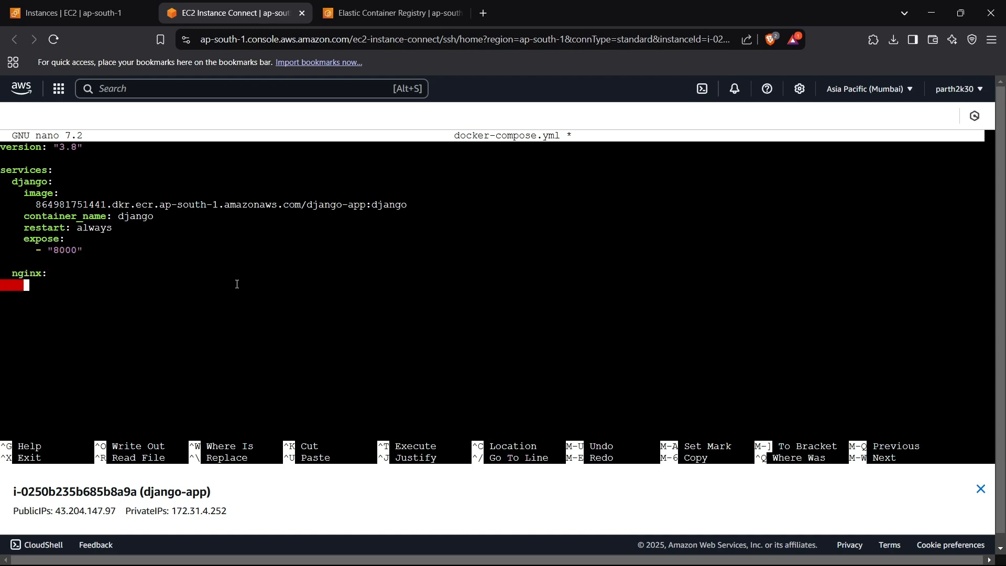
type("image:")
key("Return")
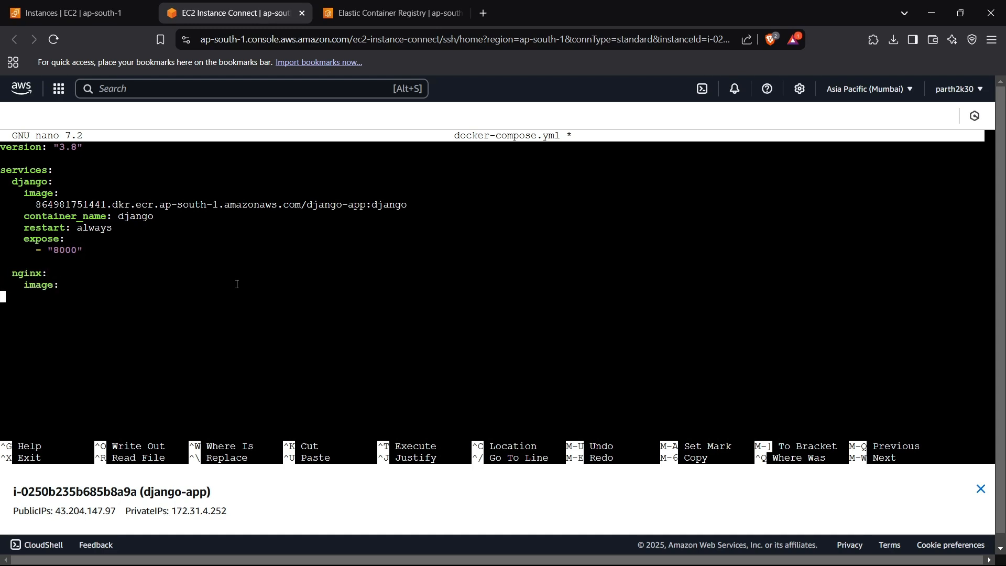
- Paste the copied image URI under the nginx service's image key and change its tag to nginx
right_click(237, 284)
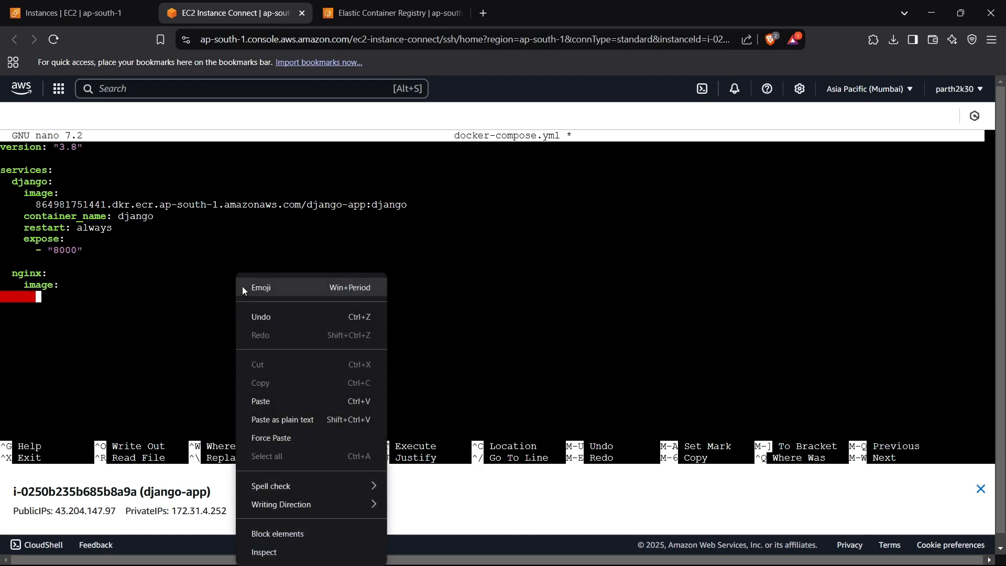
left_click(292, 397)
key("BackSpace")
key("BackSpace")
key("BackSpace")
key("BackSpace")
key("BackSpace")
key("BackSpace")
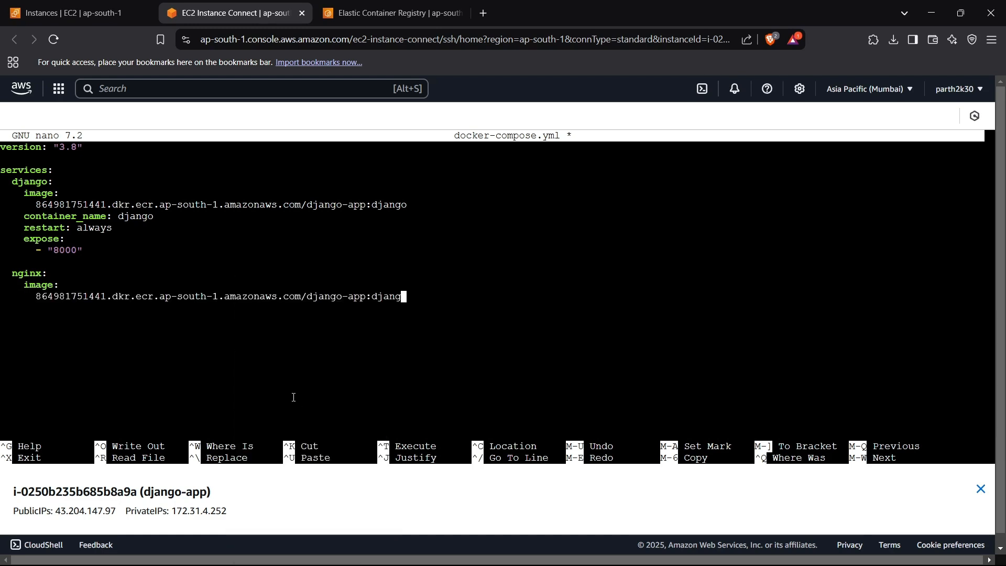
type("nginx")
key("Return")
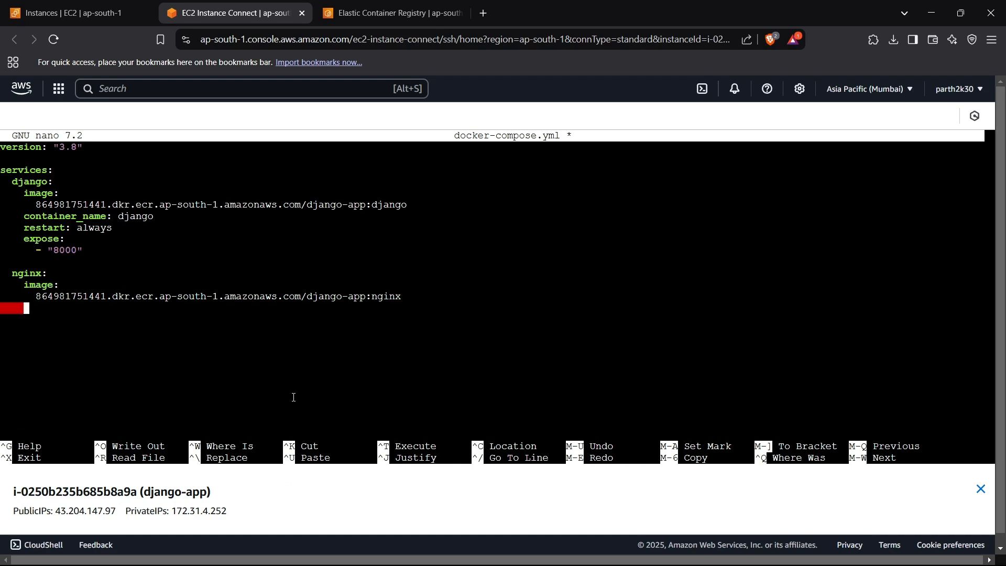
- Add container_name: nginx and restart: always to the nginx service
type("container_name")
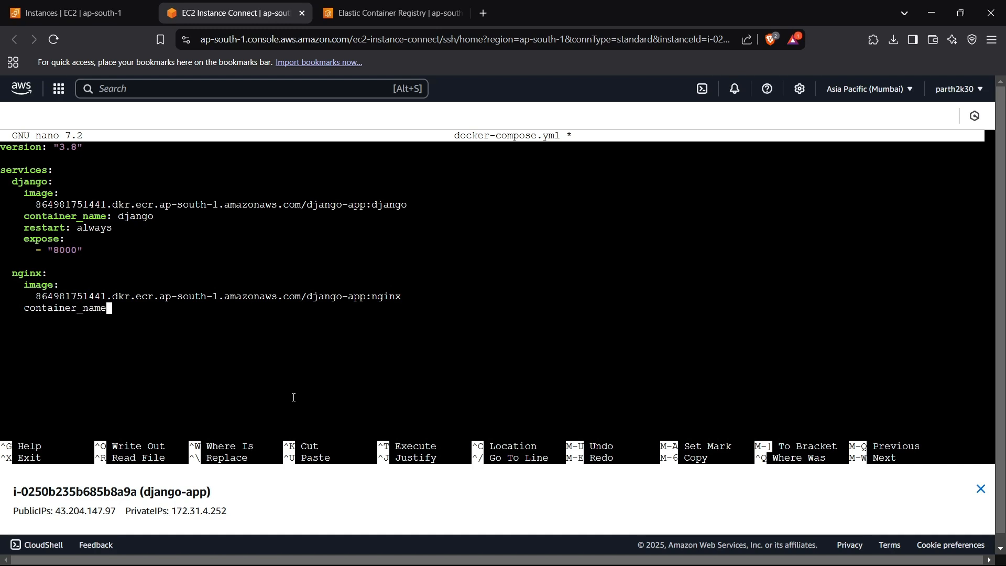
type(": nginx")
key("Return")
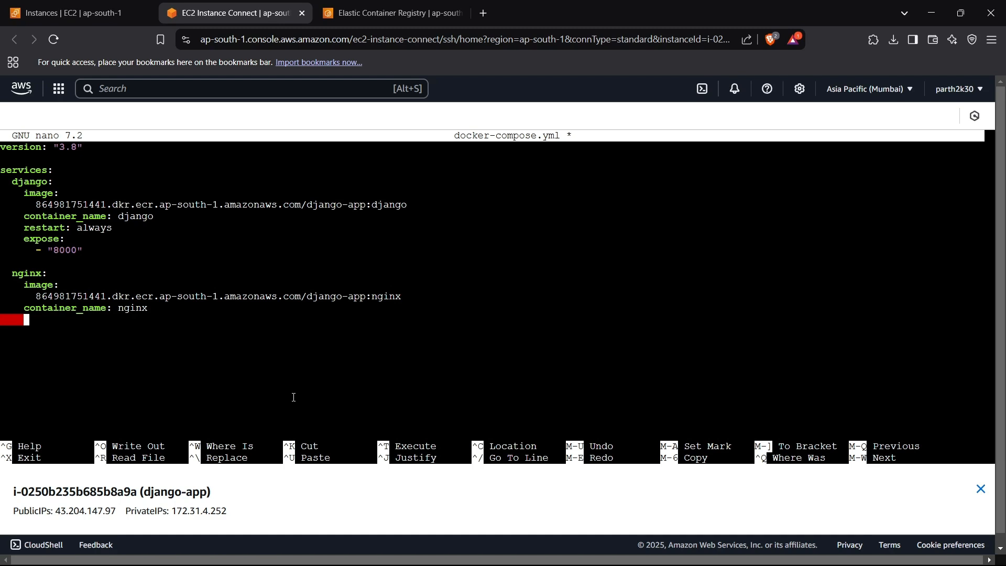
type("restarrt")
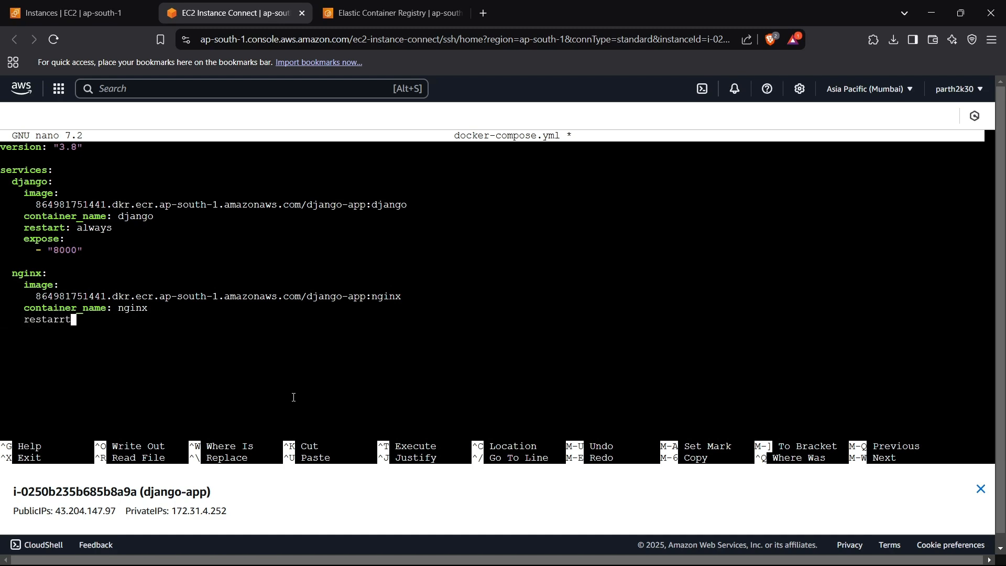
key("BackSpace")
key("BackSpace")
type("t: always")
key("Return")
- Add a depends_on list to the nginx service with django as its entry
type("depend")
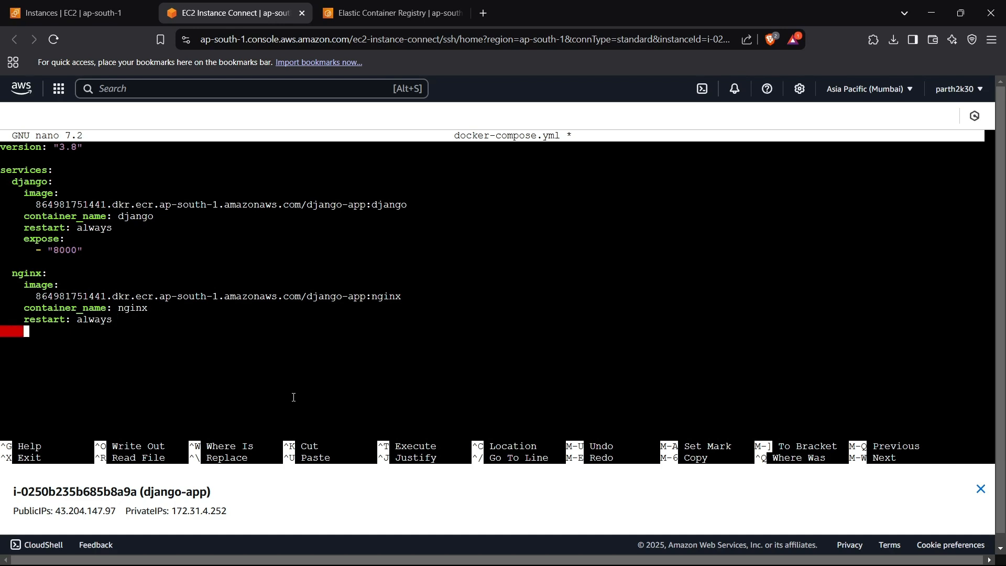
type("s")
key("Caps_Lock")
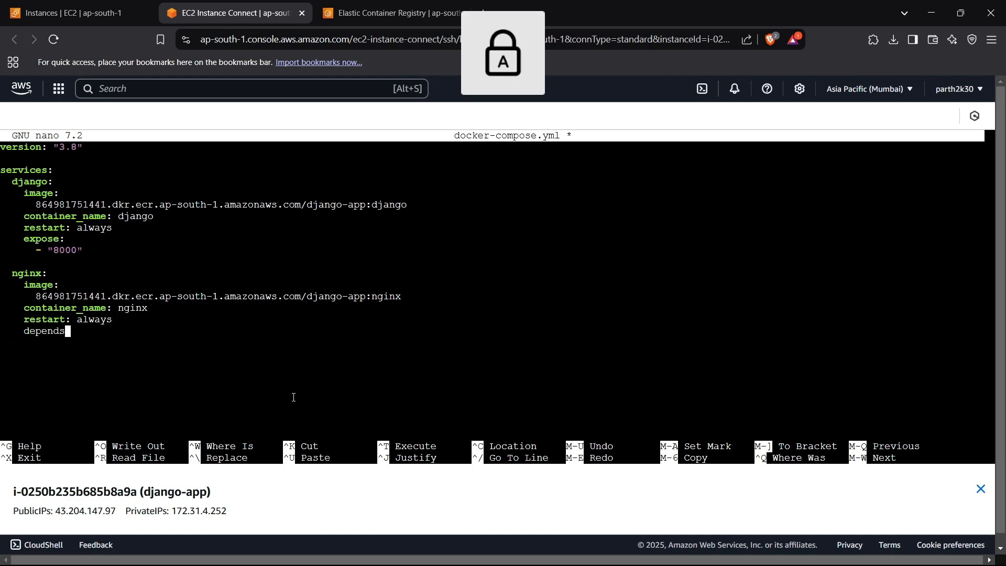
key("Caps_Lock")
type("_on")
key("BackSpace")
type(":")
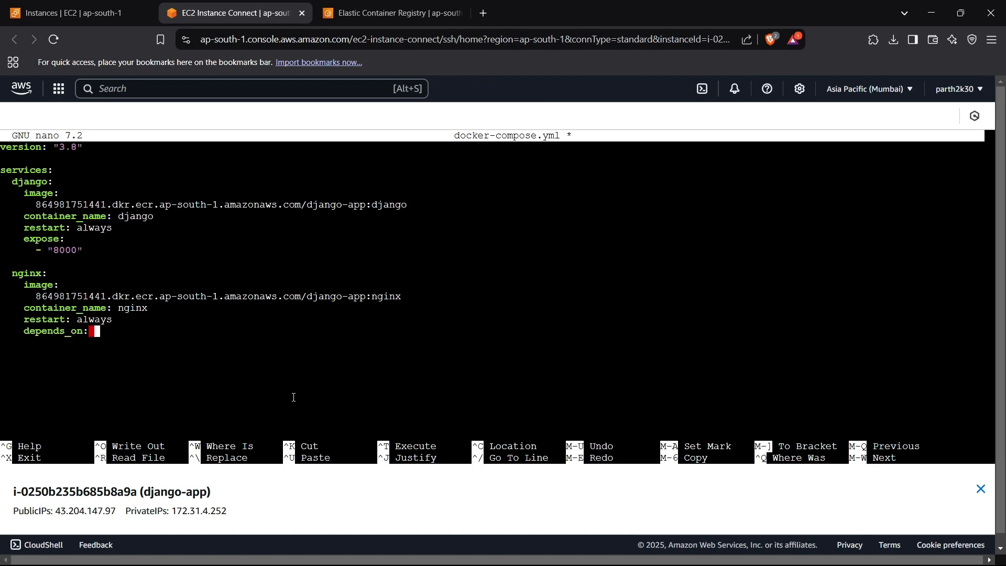
key("BackSpace")
key("Return")
type("- django")
key("Return")
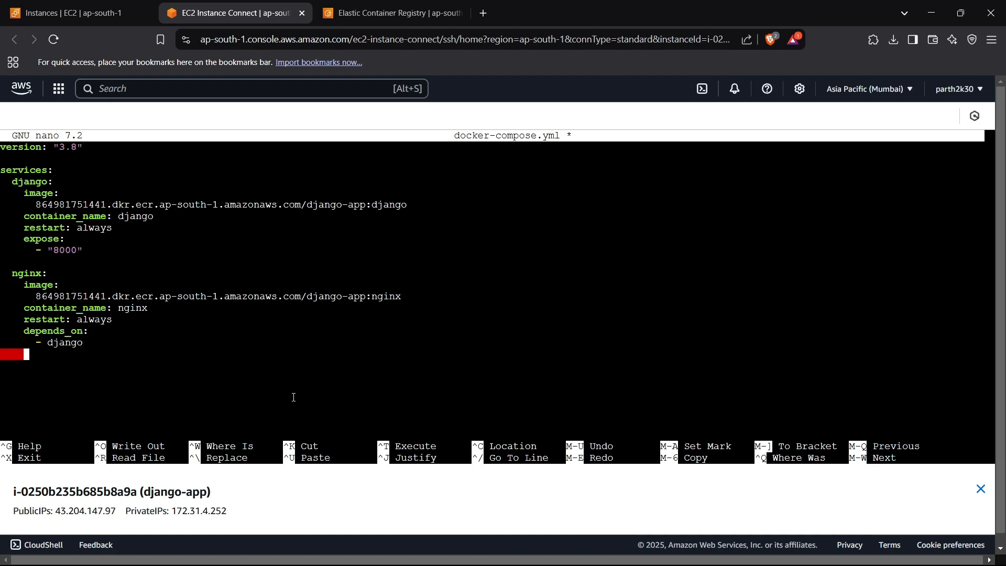
- Add a ports list to the nginx service with the mapping "80:80"
type("ports:")
key("Return")
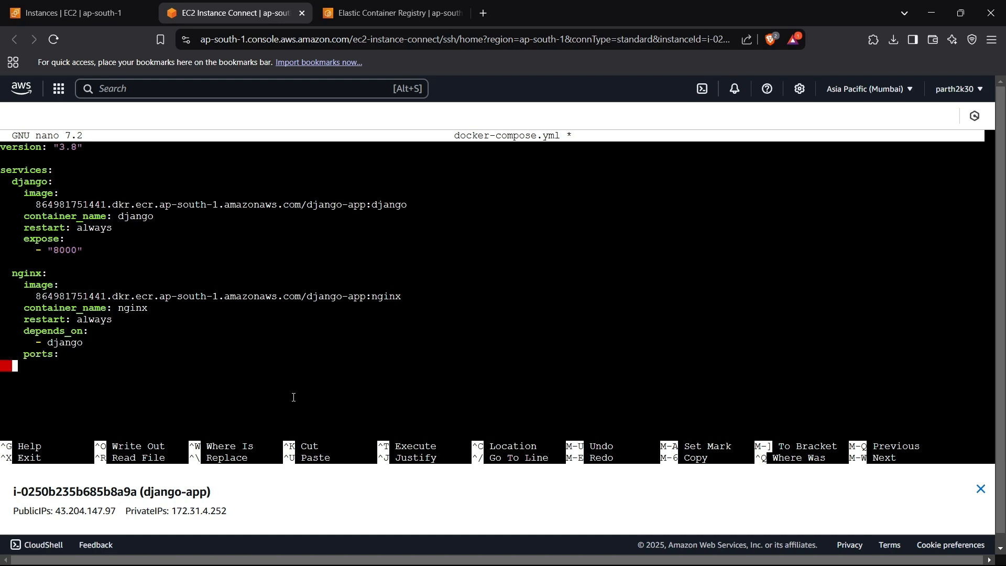
type("- \"\"")
key("Left")
type("80")
type(";")
type("80")
key("Left")
key("Left")
key("BackSpace")
type(":")
key("Right")
key("Right")
key("Right")
- Save the file as docker-compose.yml and exit nano
key("ctrl+o")
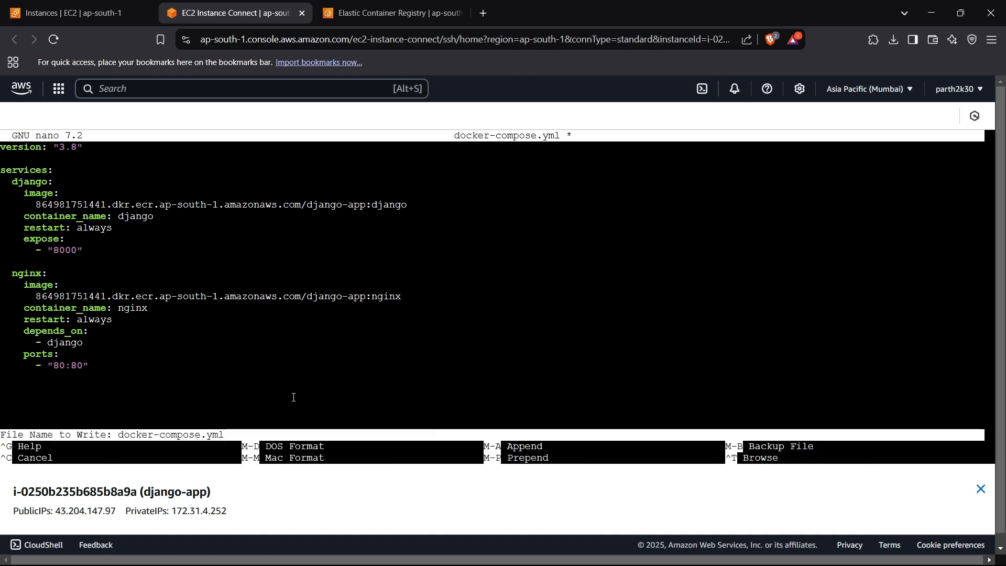
key("Return")
key("ctrl+x")
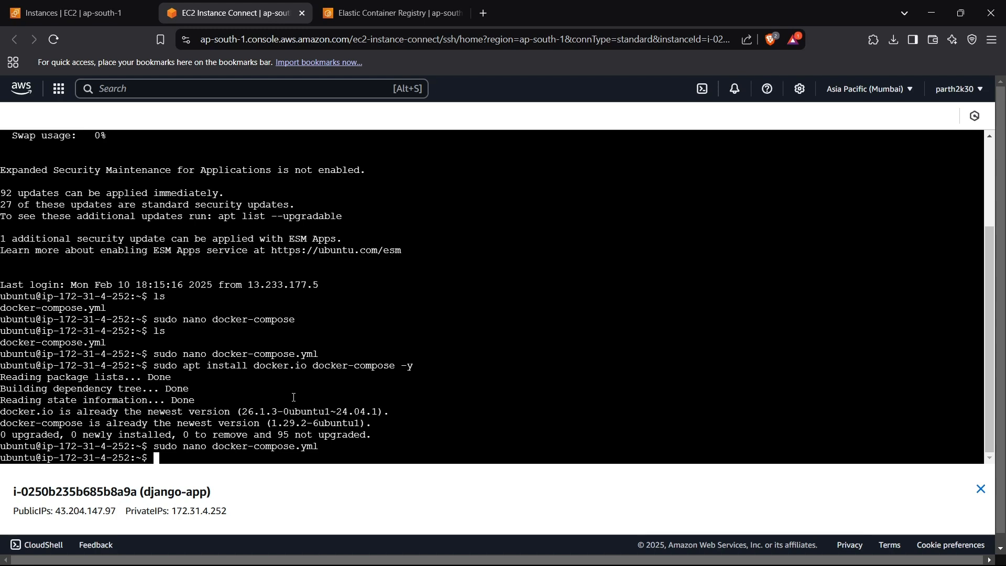
- Check the installed AWS CLI version with aws --version
type("aws --version")
key("Return")
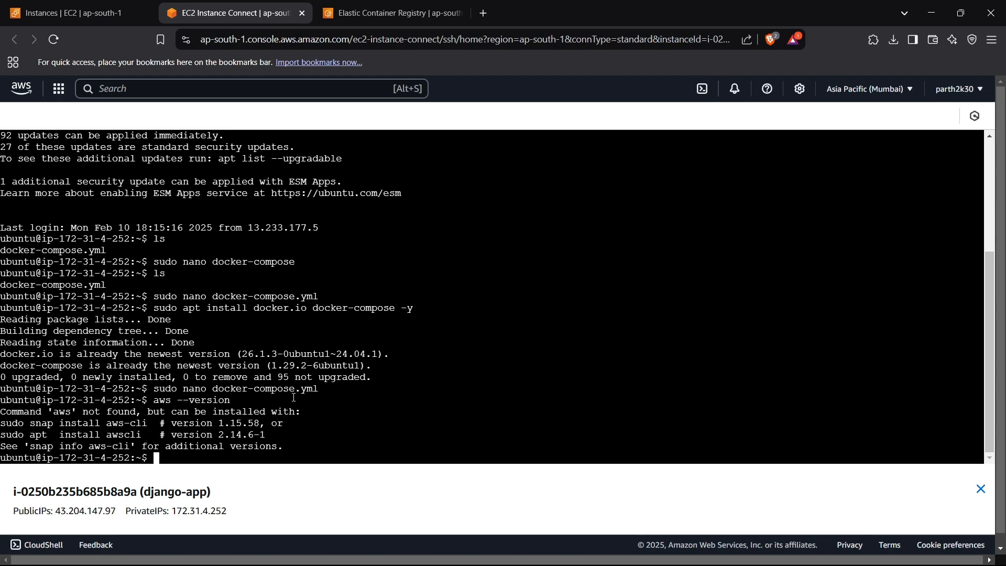
- Try to install the awscli package with apt
type("sudo apt install awscli")
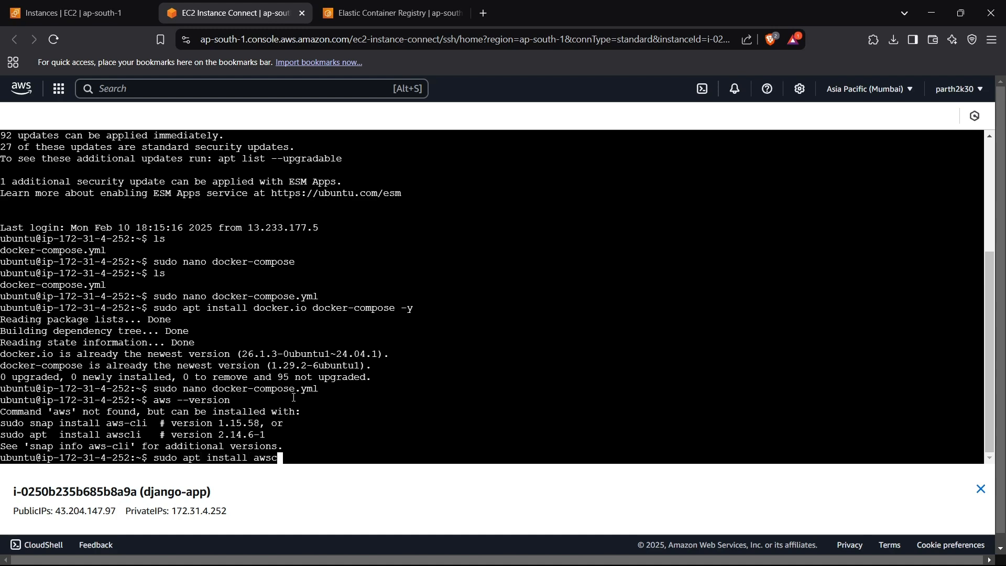
key("Return")
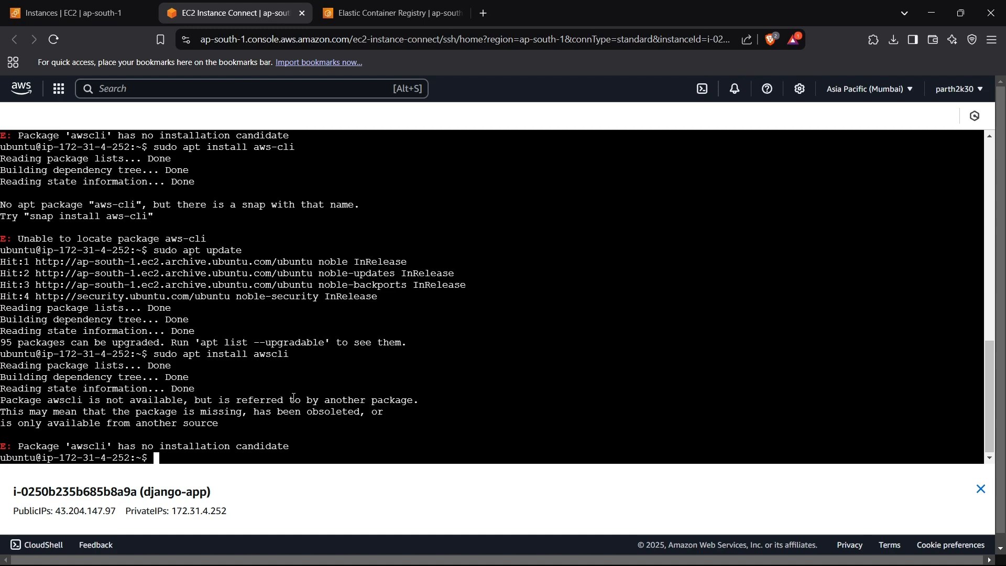
type("curl")
key("Return")
type("curl ")
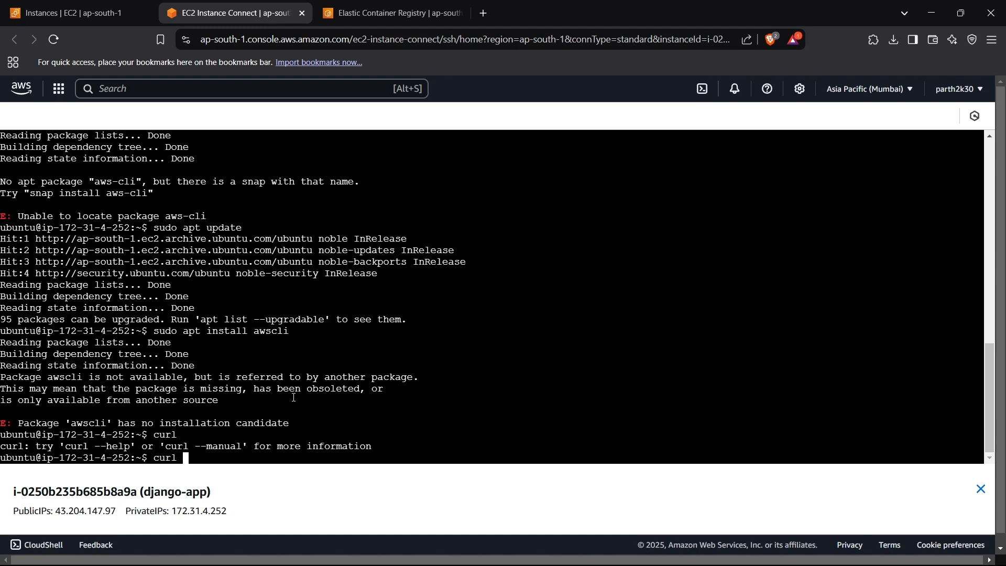
type("\"\"")
key("Left")
type("https://awscli.amazon")
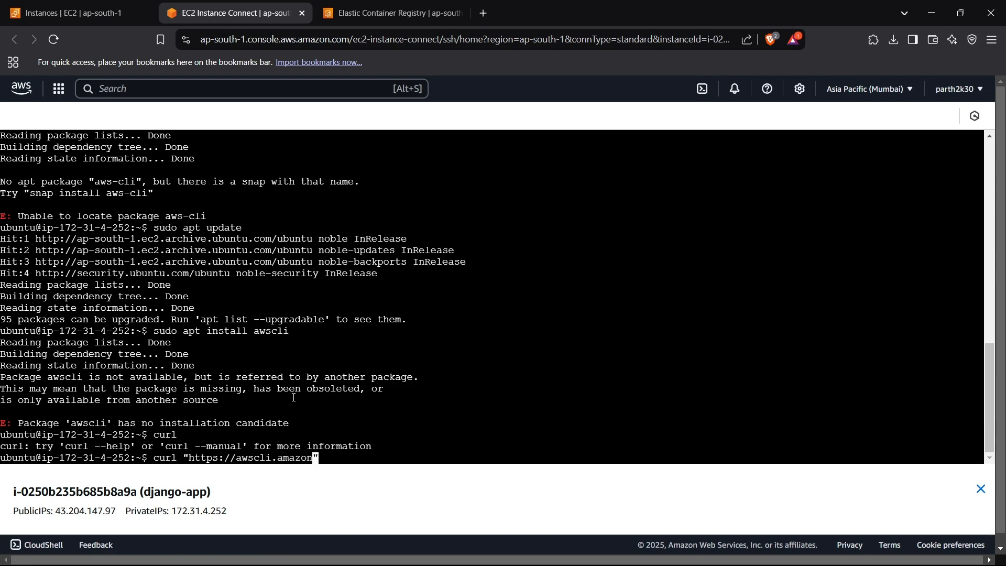
type("aws.com/awscli-exe-linux-")
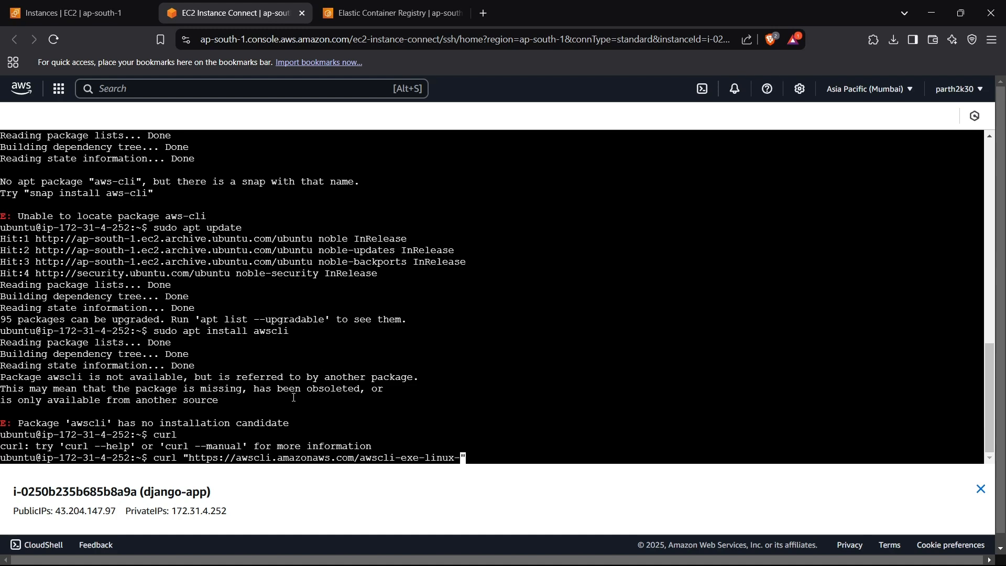
type("x86_64.zip")
- Complete the curl command with -o "awscliv2.zip", run the download and list the directory's files
key("Right")
type("-")
type("o 'a")
type("w")
key("BackSpace")
key("BackSpace")
key("BackSpace")
type("\"awscli")
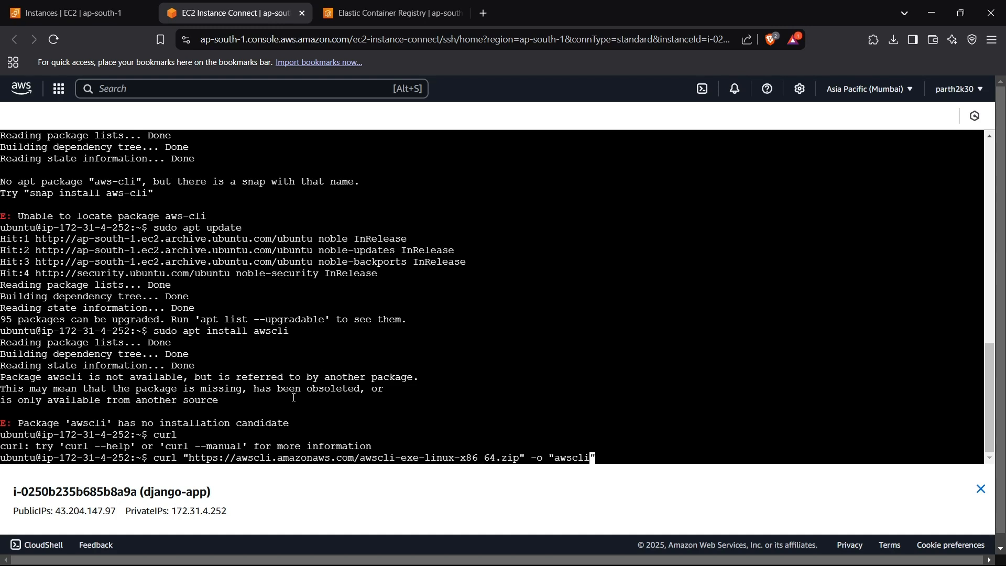
type("v2.x")
type("ip")
key("Return")
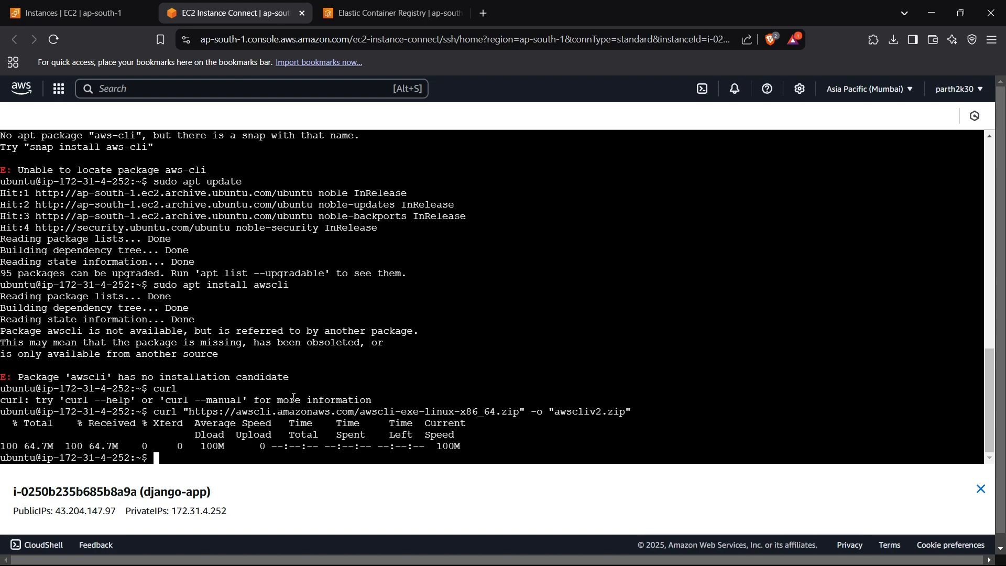
type("ls")
key("Return")
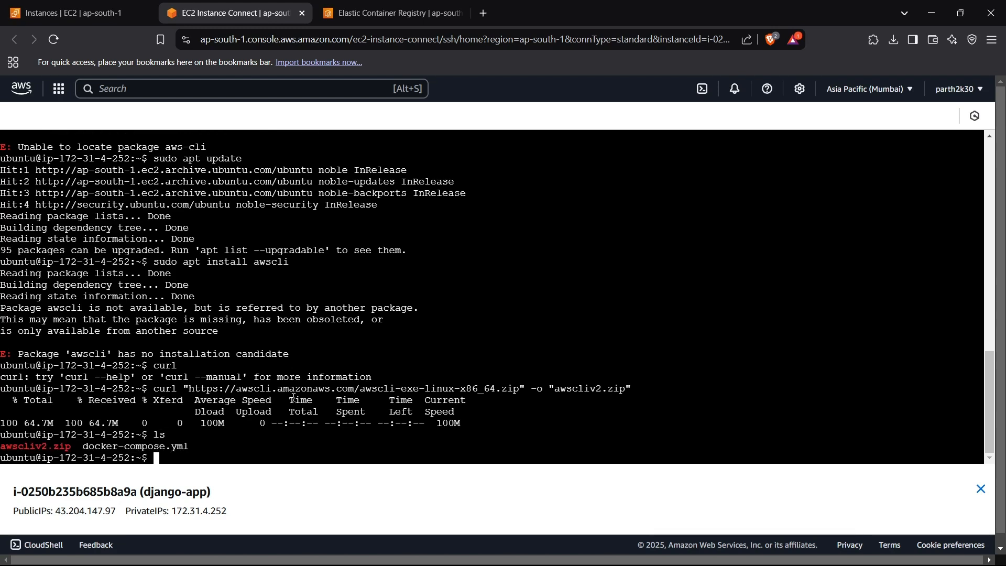
- Install the unzip package with apt
type("sudo apt install unzip")
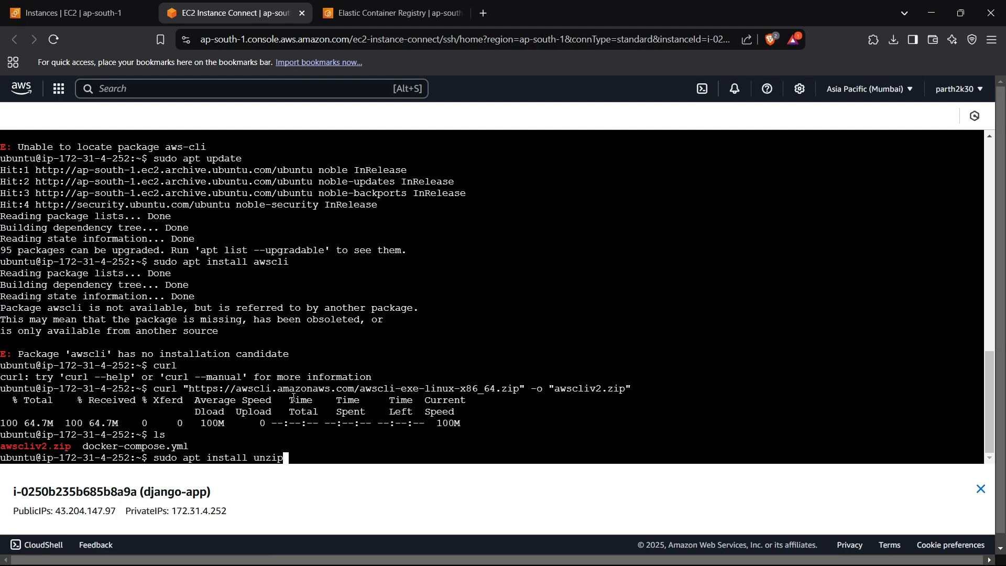
key("Return")
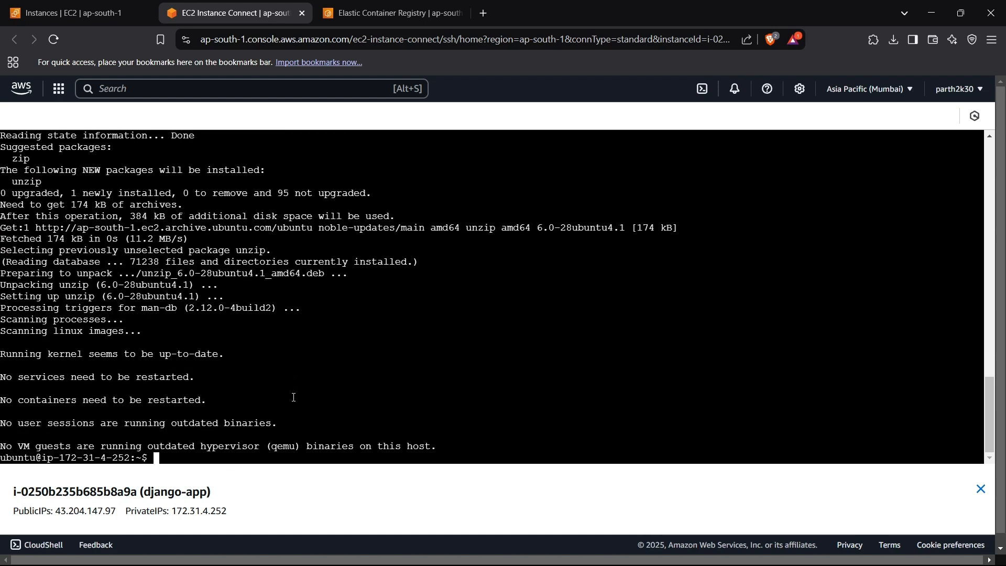
- Extract the awscliv2.zip archive in the home directory with unzip
type("unzip awscliv2.zip")
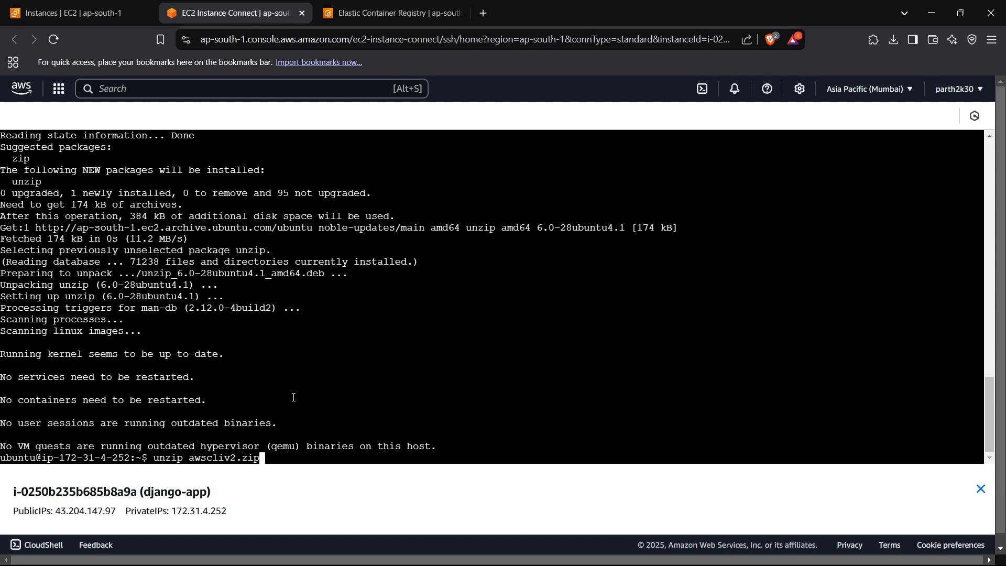
key("Return")
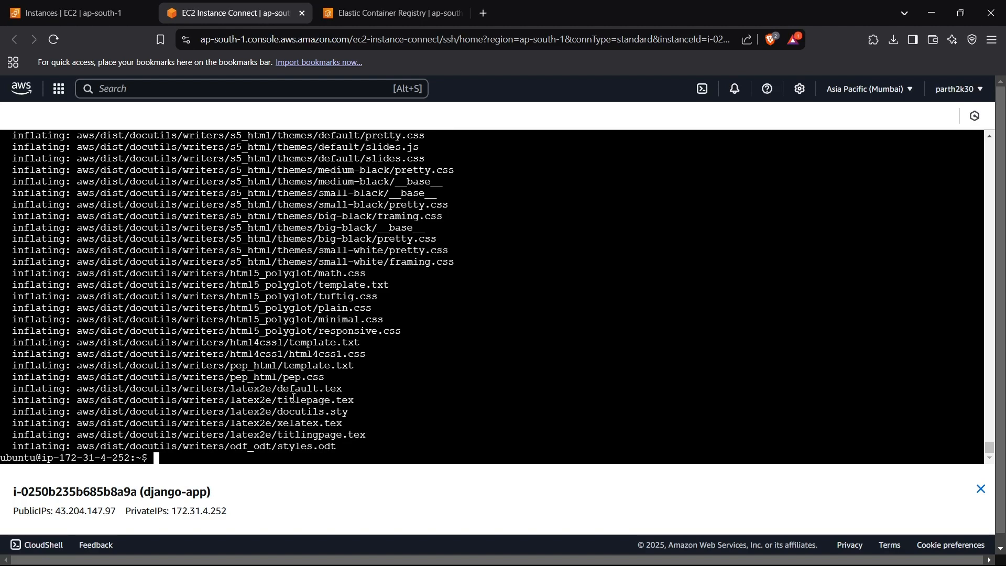
- Run the extracted AWS CLI installer with sudo ./aws/install
type("sudo ./aws/install")
key("Return")
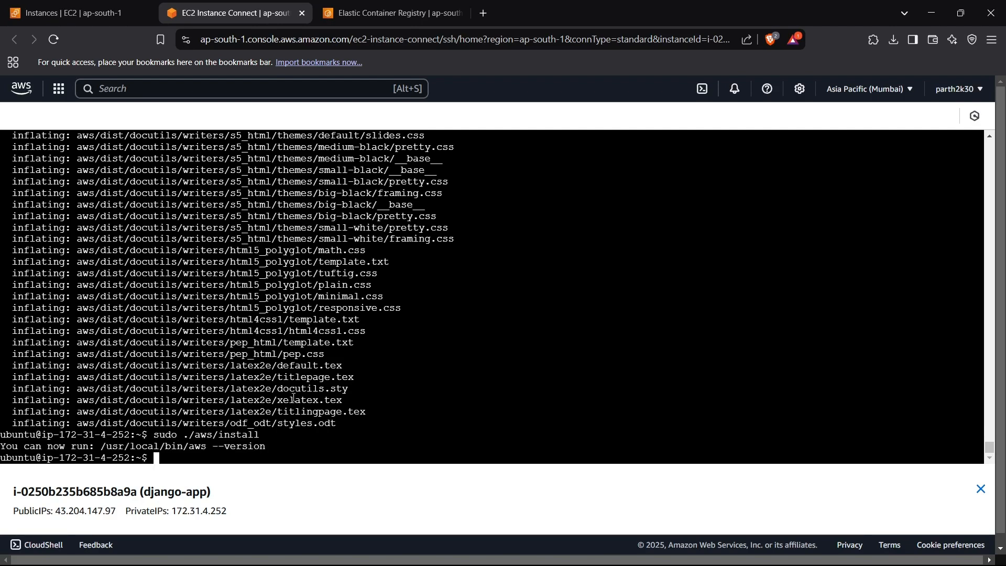
type("aws --version")
- Verify the AWS CLI installation by querying its version
key("Return")
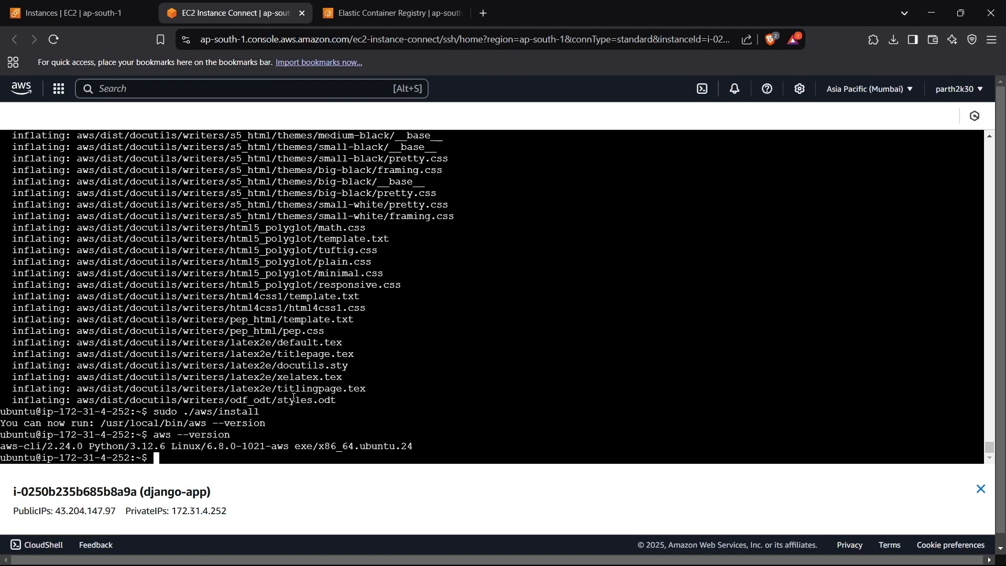
type("aws")
- Start the AWS credentials setup with sudo aws configure
key("BackSpace")
key("BackSpace")
key("BackSpace")
key("BackSpace")
type("sudo aws configure")
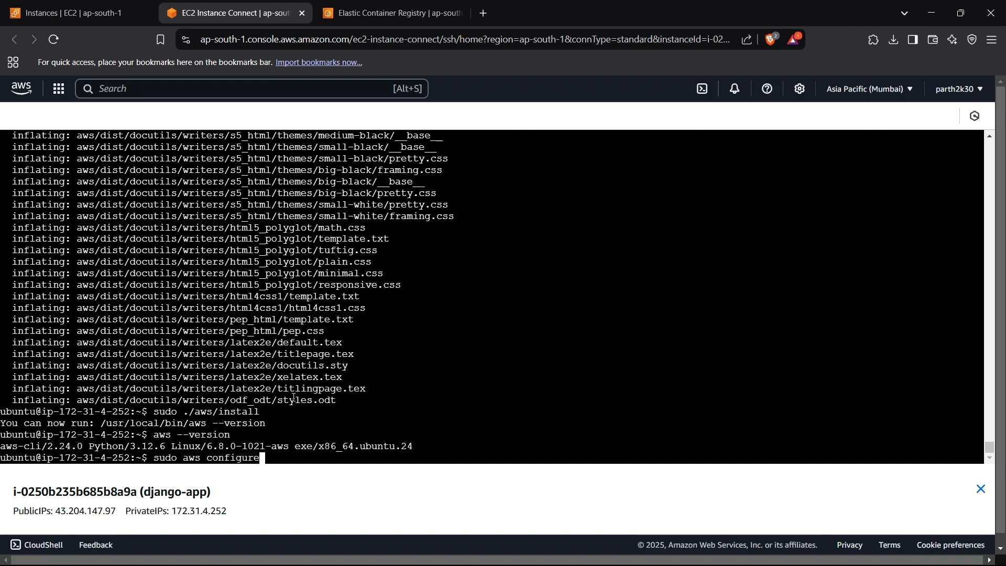
key("Return")
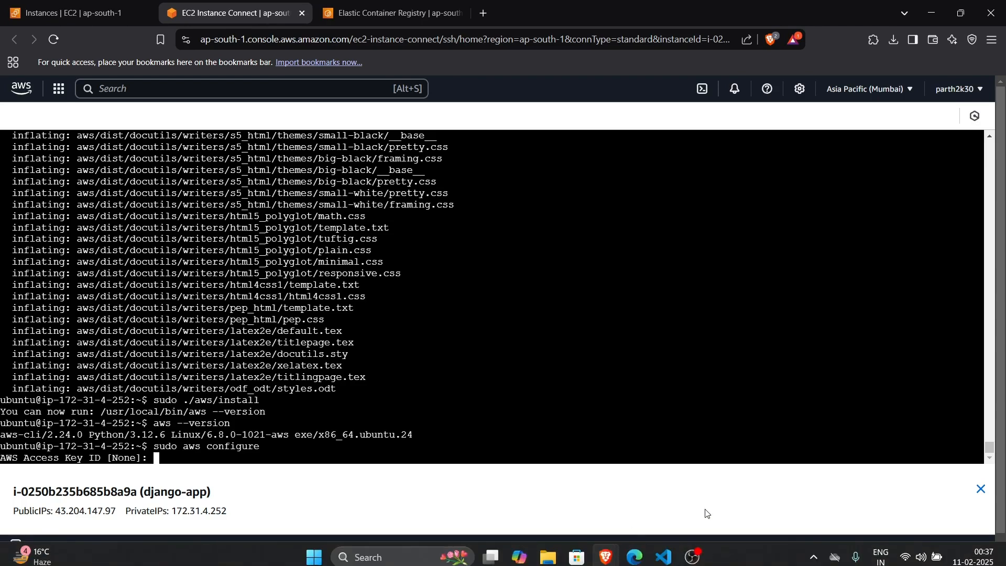
left_click(695, 554)
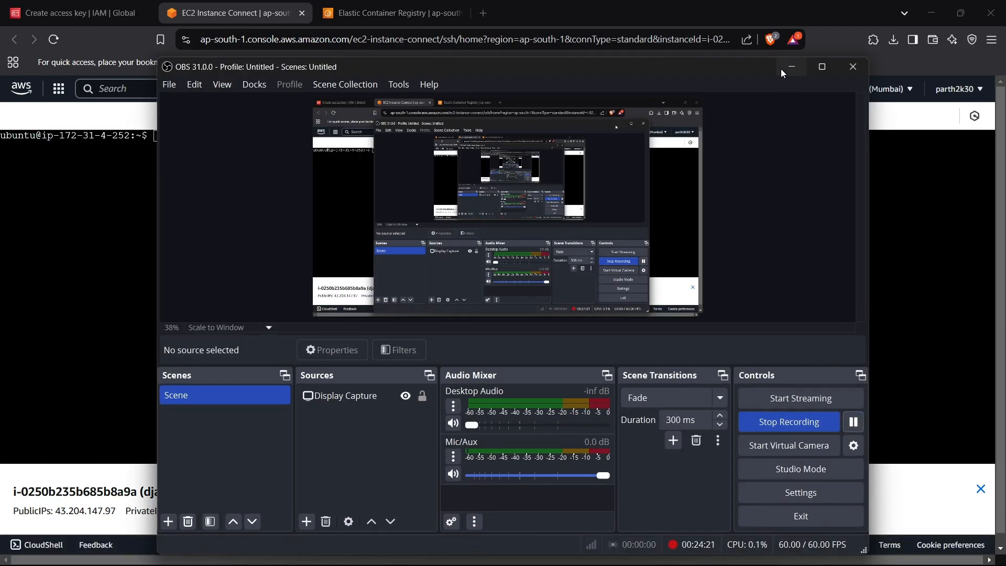
left_click(791, 67)
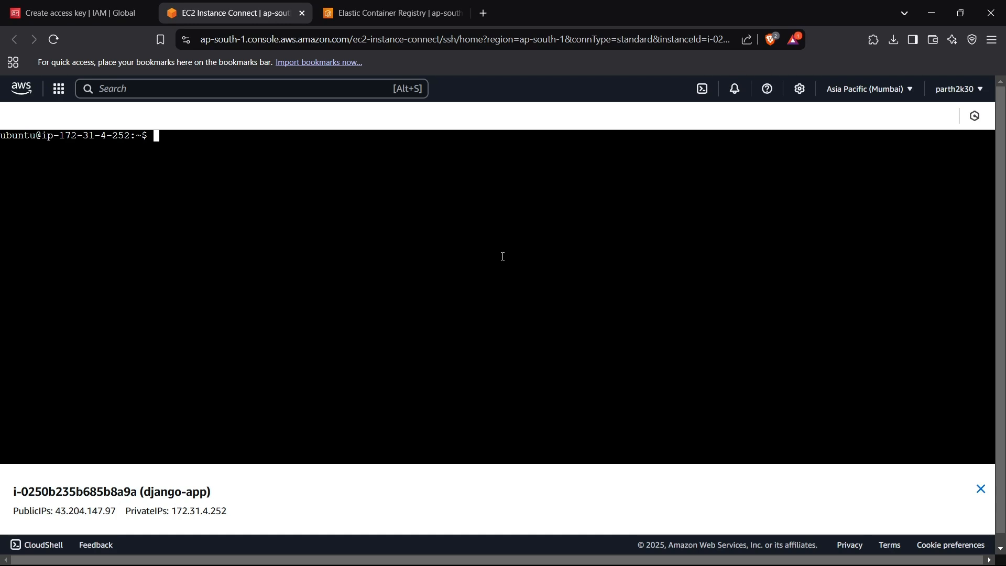
- Begin the registry login command with sudo aws ecr get-login-password
type("aws ecr")
key("ctrl+Left")
key("ctrl+Left")
type("sudo")
key("Right")
key("Right")
key("Right")
key("Right")
key("Right")
key("Right")
key("Right")
key("Right")
type("get-login-password")
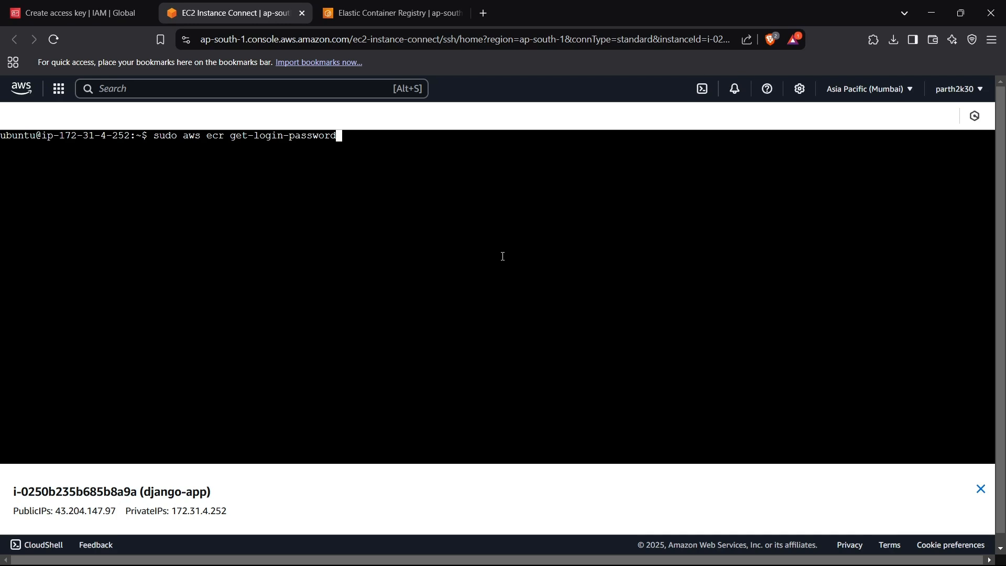
type(" --region ap-s")
- Add the option --region ap-south-1 to the login command, followed by a pipe
key("BackSpace")
type("ao")
key("BackSpace")
key("BackSpace")
type("south-1 | ")
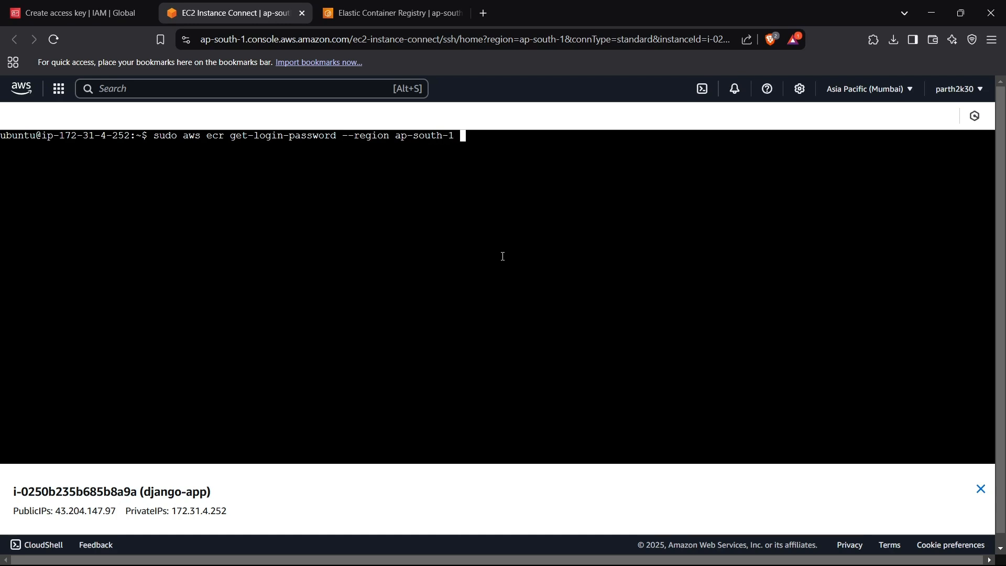
type("docker li")
- Continue the piped command with docker login --username AWS --password-stdin
key("BackSpace")
key("BackSpace")
type("login --usernam")
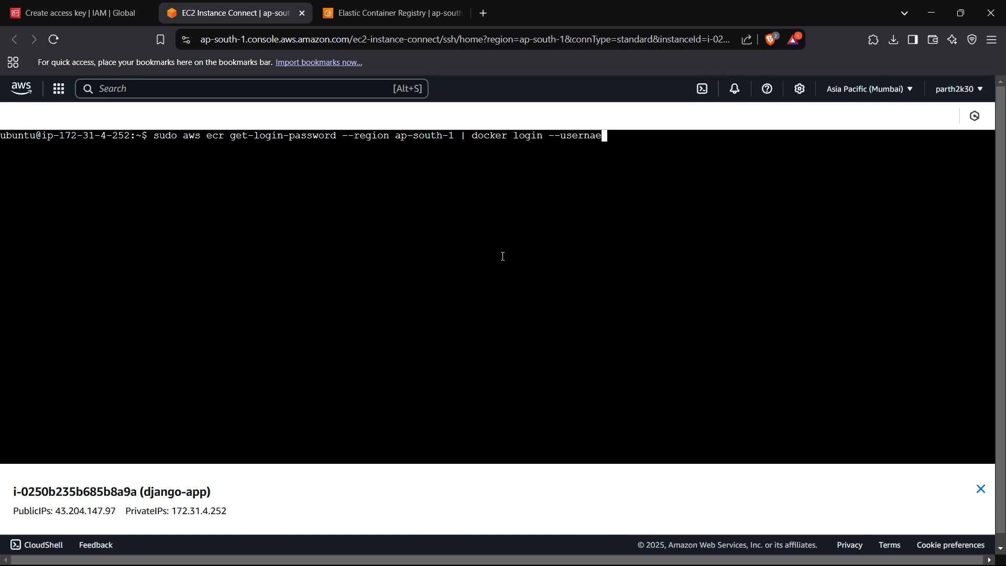
key("BackSpace")
type("me AWS --password-stdin")
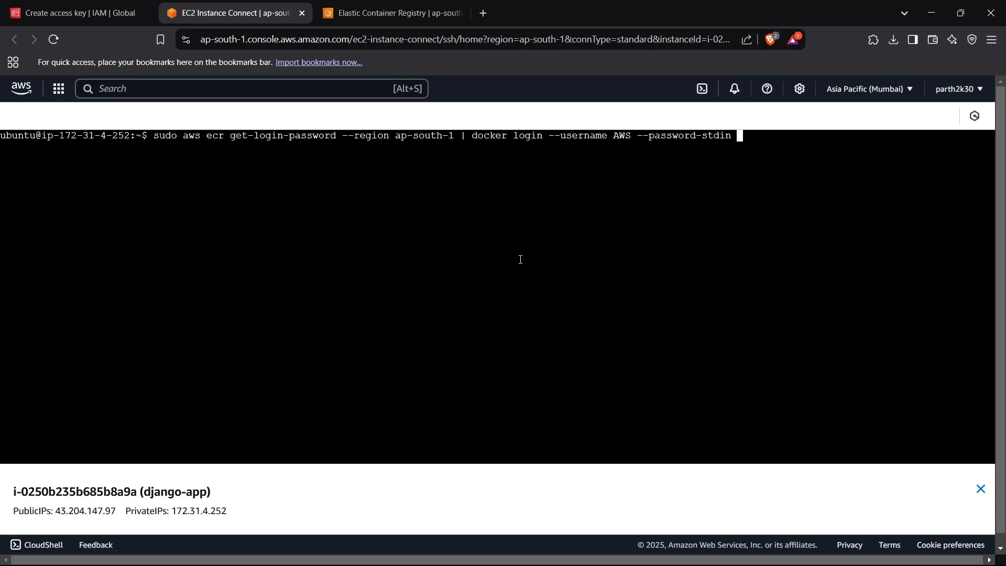
- Copy the django-app repository URI from the ECR private repositories and paste it at the end of the login command
left_click(390, 12)
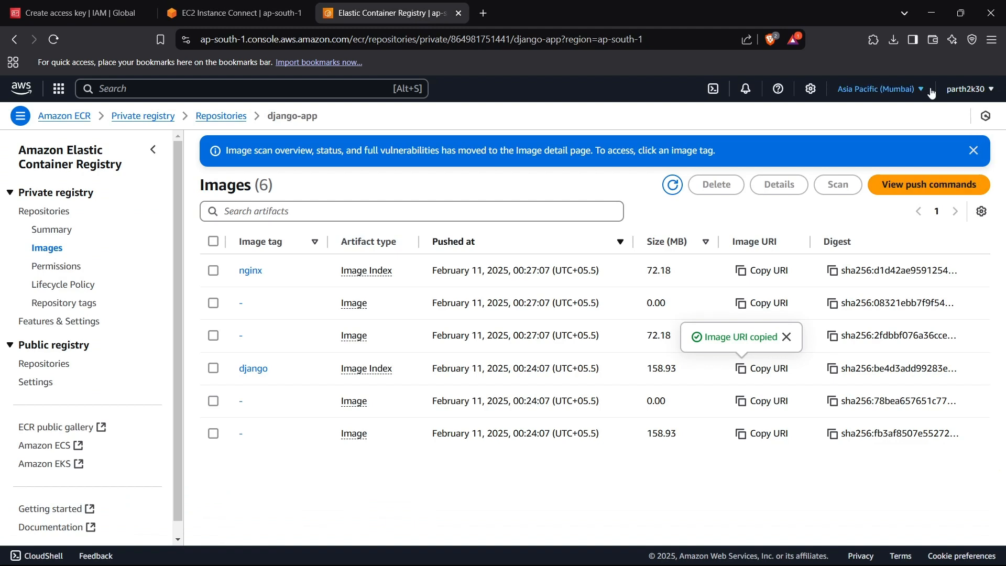
left_click(228, 117)
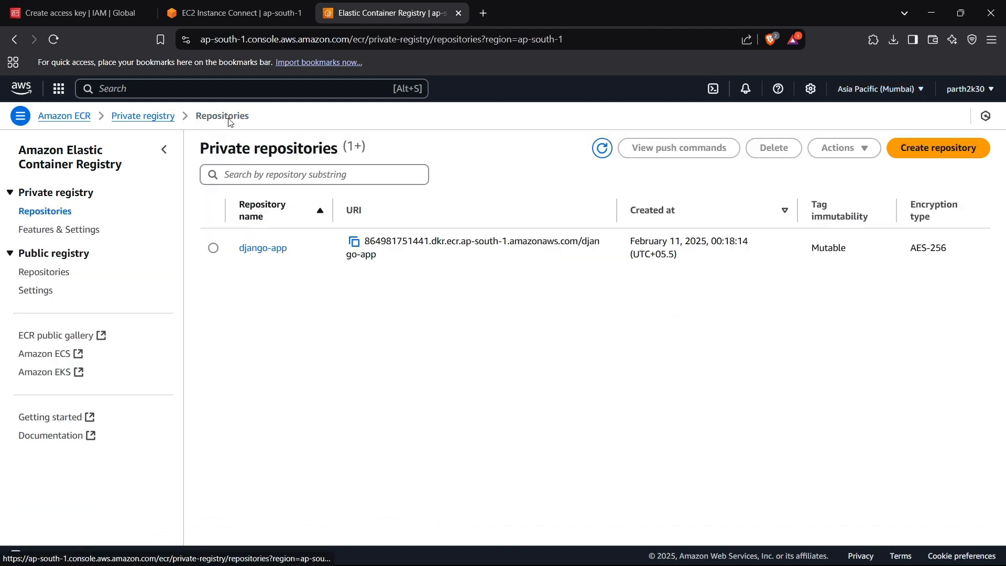
left_click(355, 243)
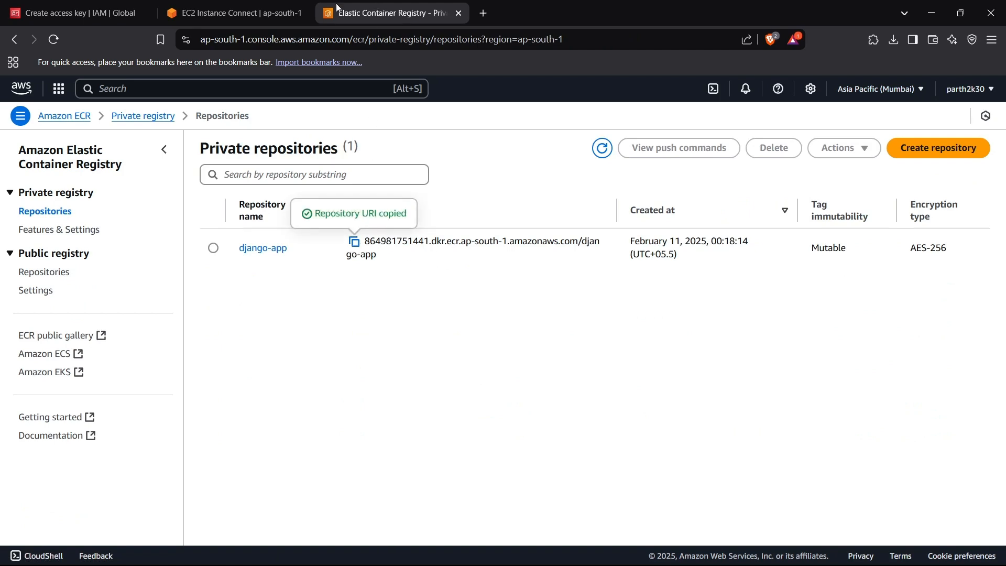
left_click(234, 13)
right_click(448, 145)
left_click(510, 277)
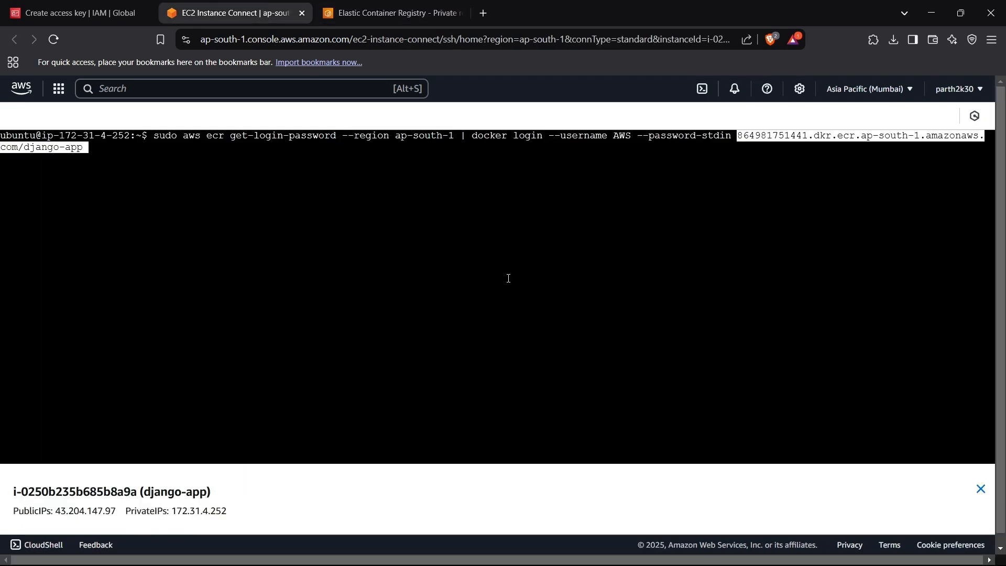
- Remove /django-app from the pasted registry address and run the login command
key("BackSpace")
key("BackSpace")
key("BackSpace")
key("BackSpace")
key("BackSpace")
key("BackSpace")
key("BackSpace")
key("BackSpace")
key("BackSpace")
key("BackSpace")
key("BackSpace")
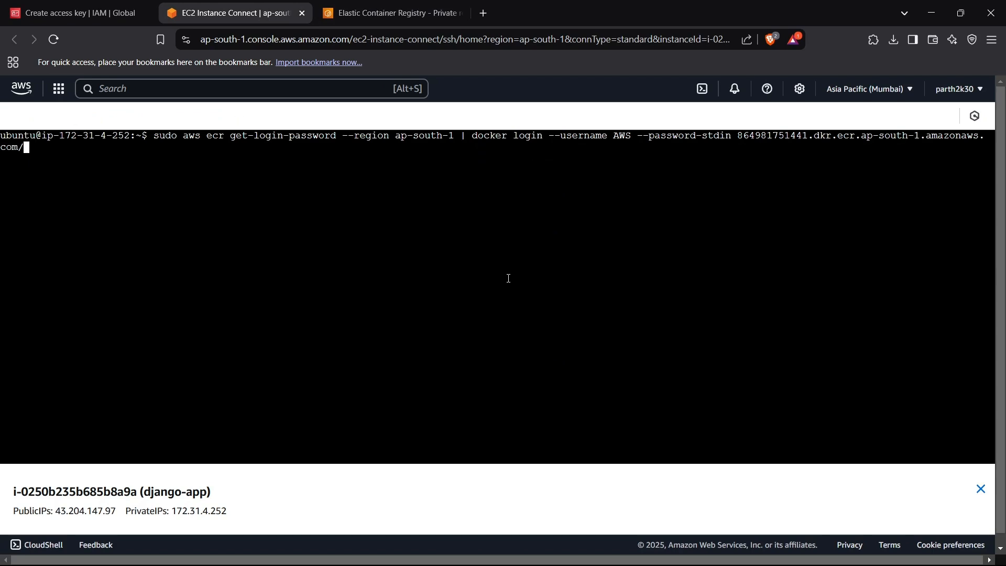
key("Return")
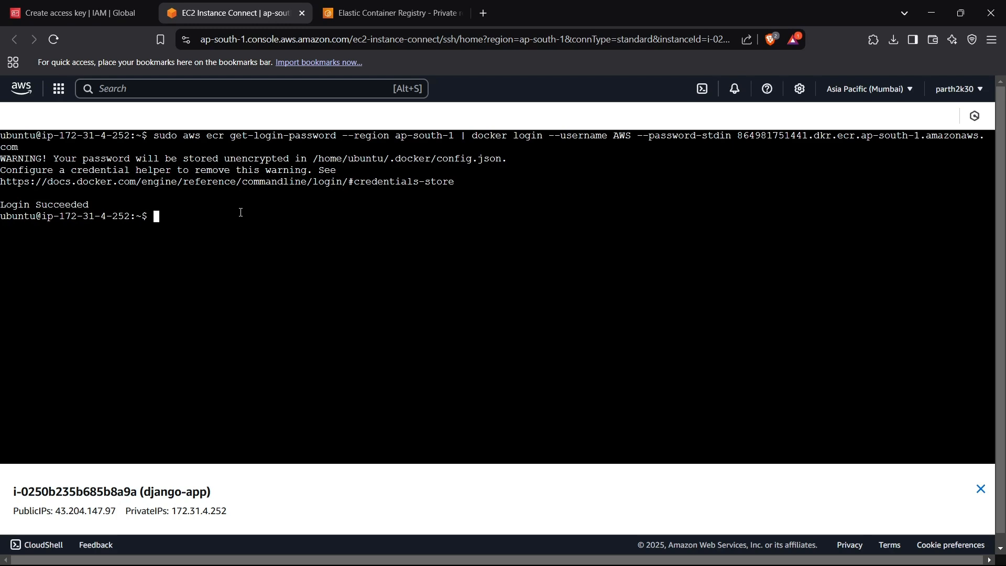
- Rerun the ECR login command with sudo inserted before docker login
key("Up")
key("ctrl+Left")
key("ctrl+Left")
key("ctrl+Left")
key("ctrl+Left")
key("ctrl+Left")
key("ctrl+Left")
key("ctrl+Left")
key("ctrl+Left")
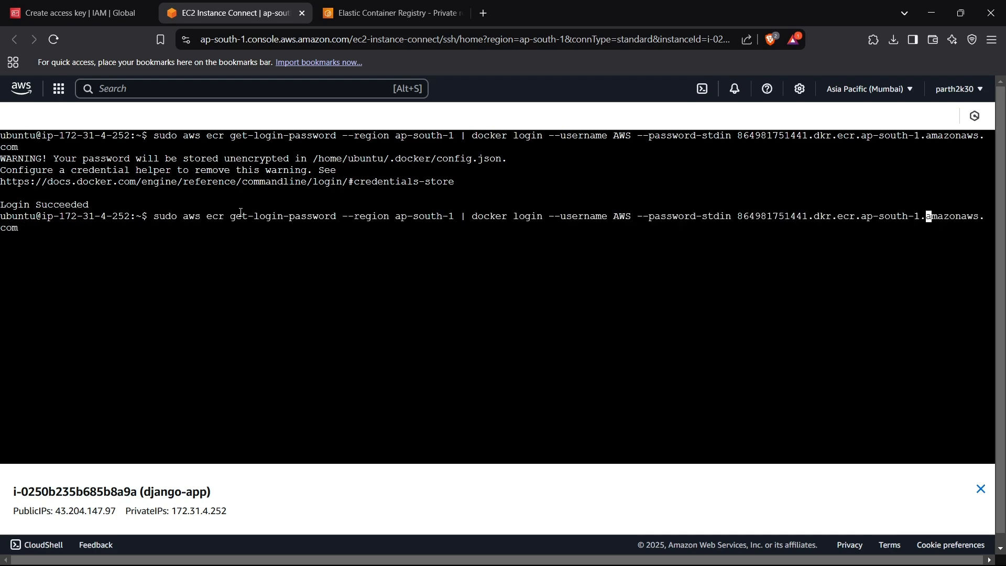
key("ctrl+Left")
key("ctrl+Left")
key("ctrl+Left")
key("ctrl+Left")
key("ctrl+Left")
key("ctrl+Left")
key("ctrl+Left")
key("ctrl+Left")
key("ctrl+Right")
key("ctrl+Right")
key("ctrl+Right")
key("ctrl+Left")
key("Left")
type("sudo")
key("Return")
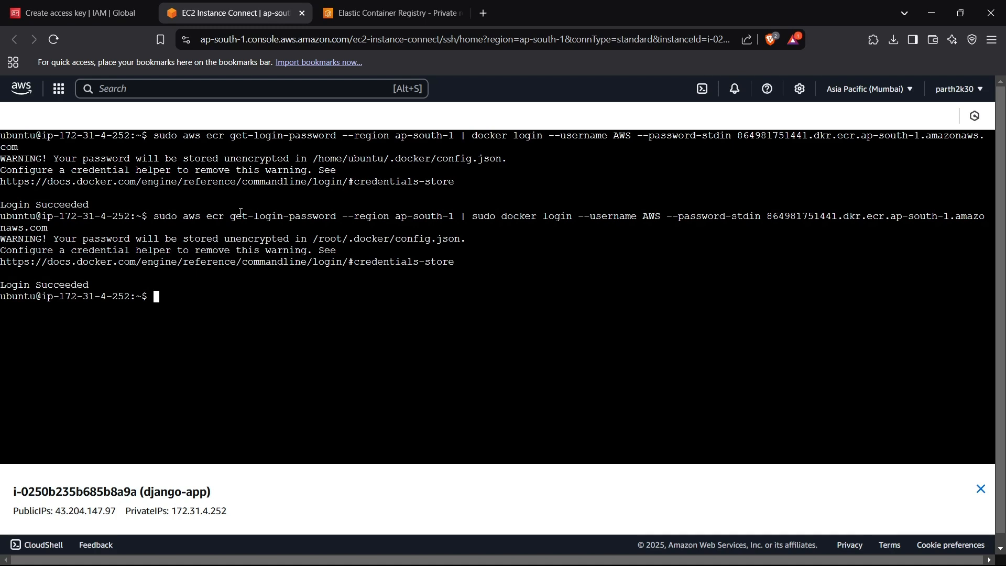
- List the directory's files and start the containers with sudo docker-compose up --build
type("ls")
key("Return")
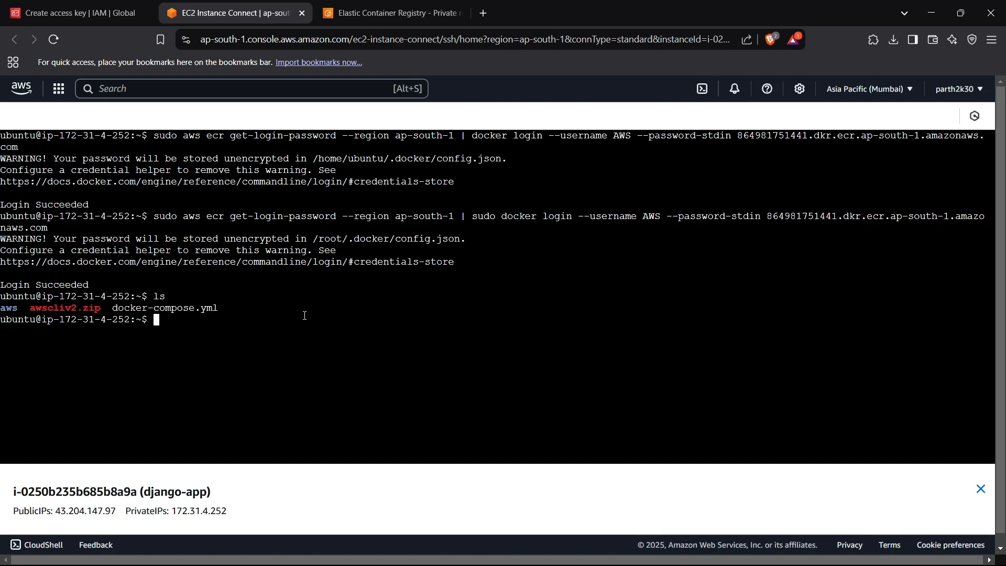
type("sudo docker-compos")
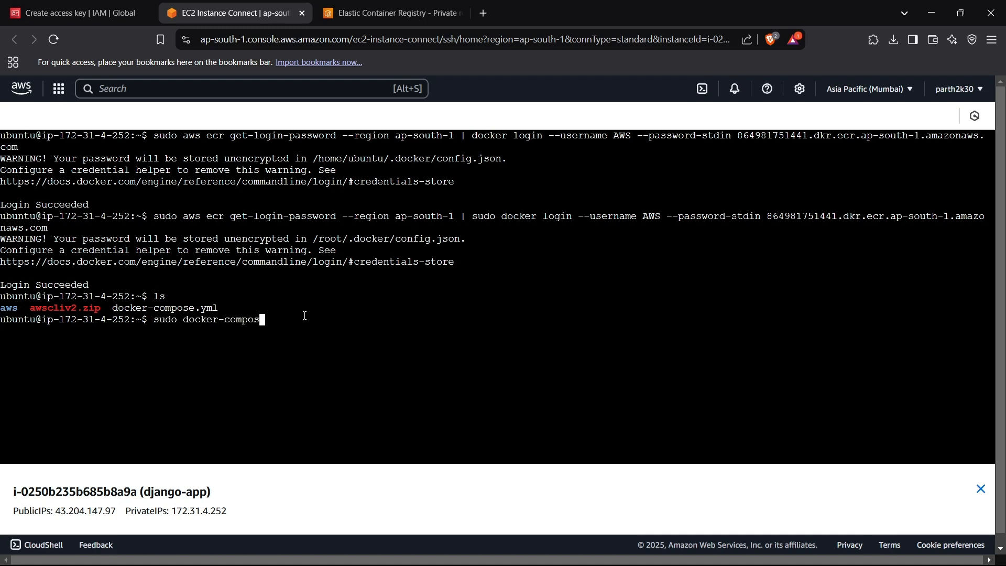
type("e up --build")
key("Return")
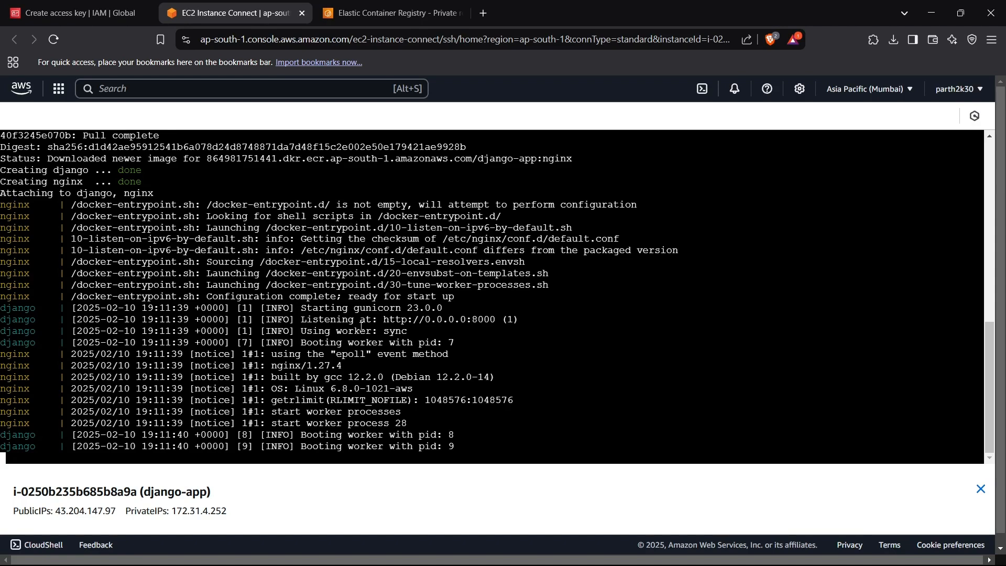
- Open the instance's public IP 43.204.147.97 in a new browser tab and reload the page
left_click(348, 18)
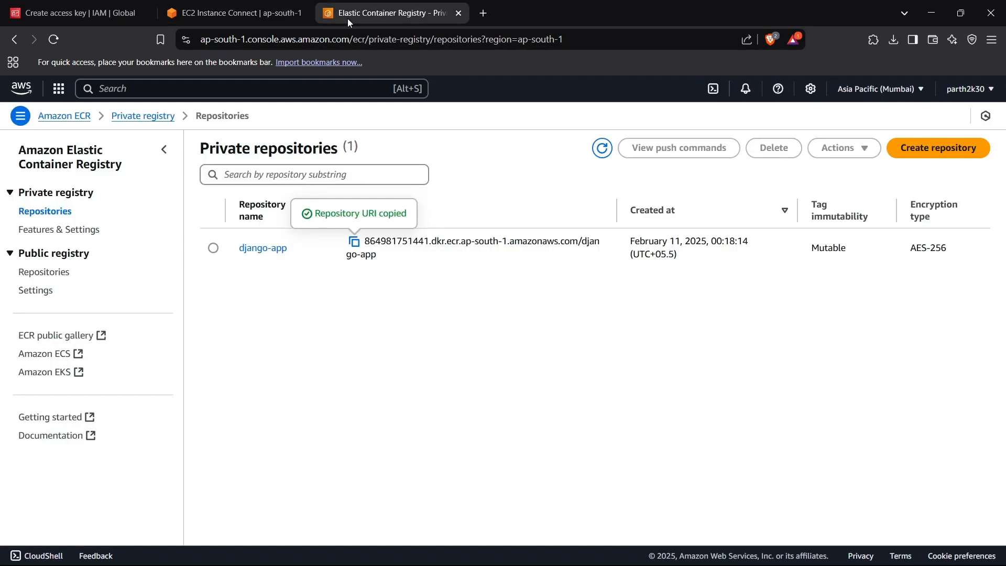
left_click(484, 14)
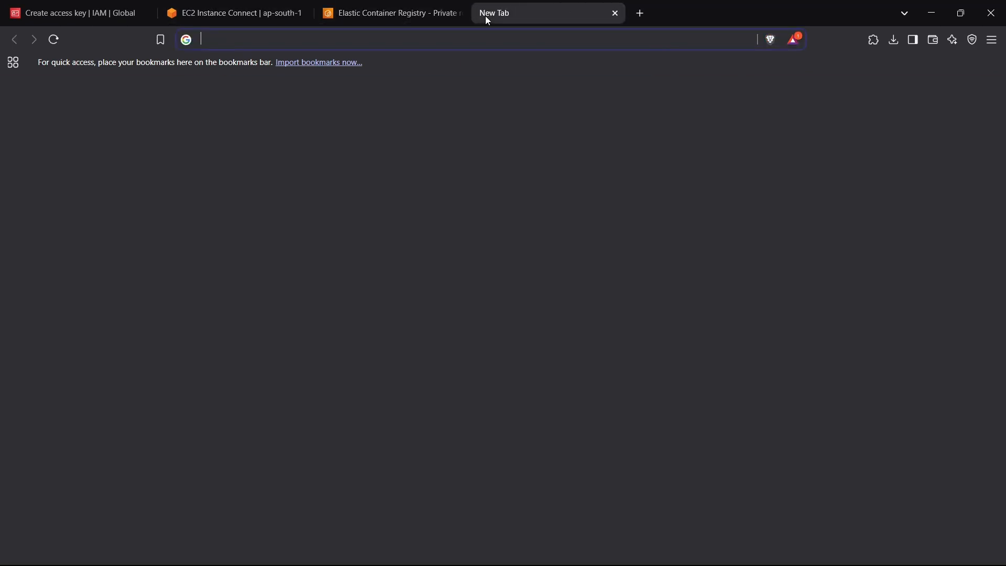
type("43")
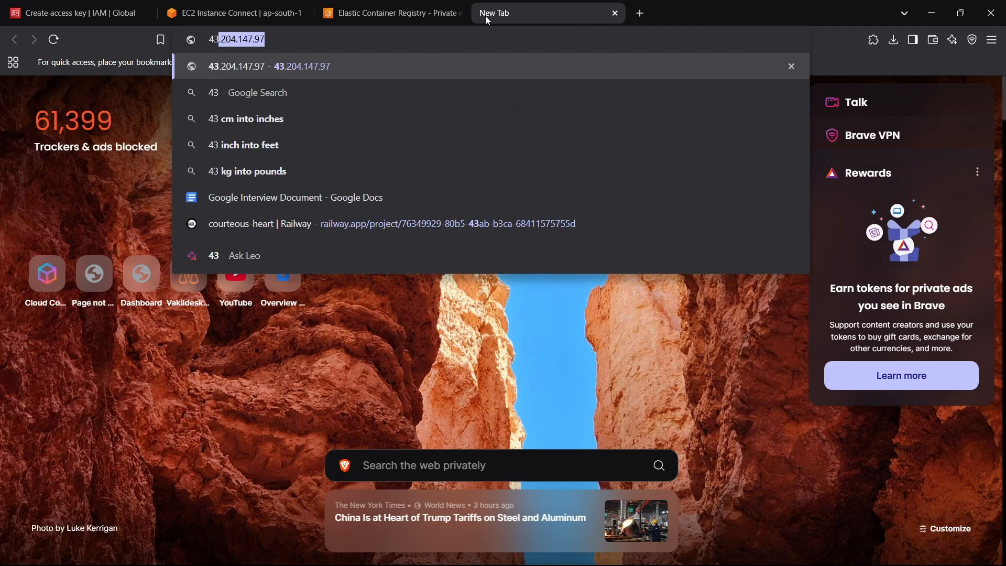
key("Return")
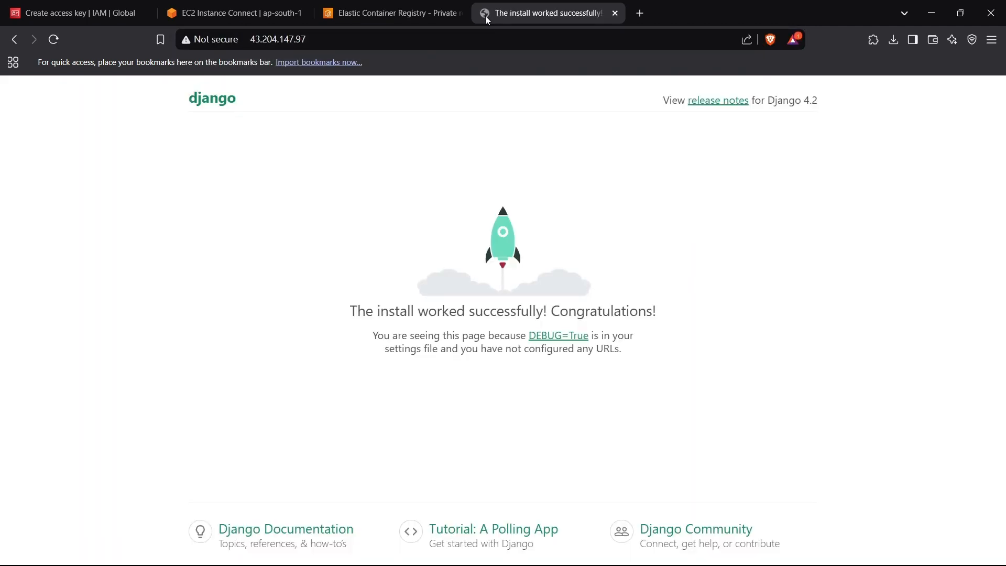
left_click(53, 39)
mouse_move(656, 563)
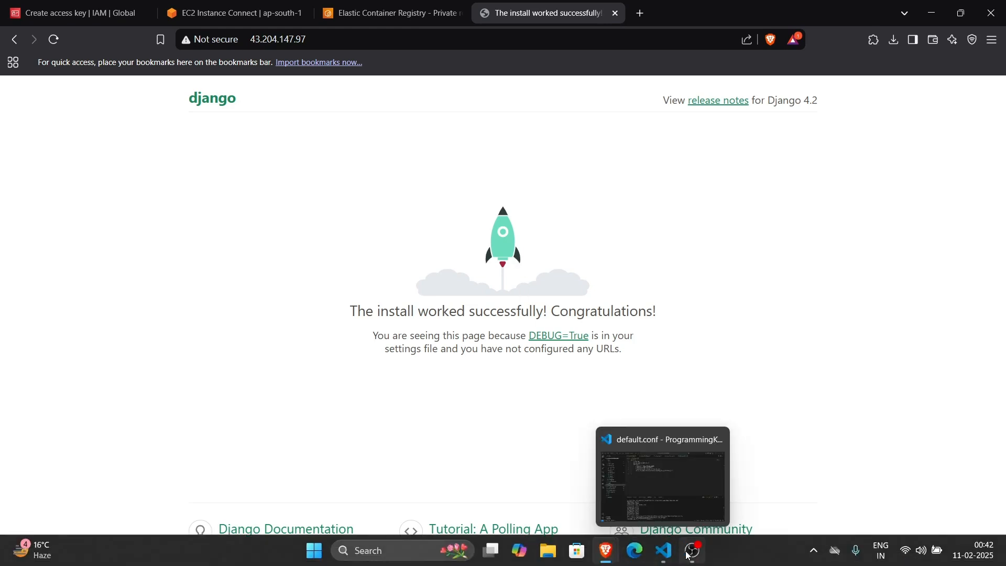